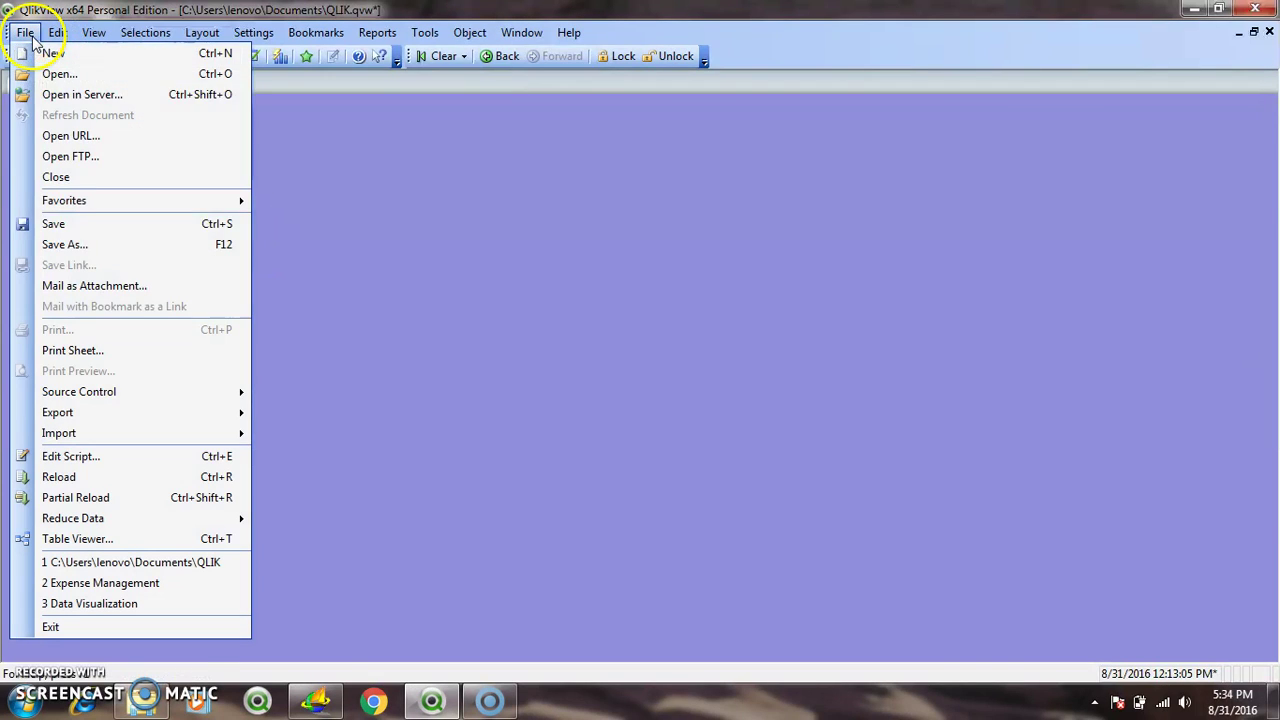
Step: Open the load script for editing and add a new script tab named adhoc2 after the adhoc tab
click(84, 458)
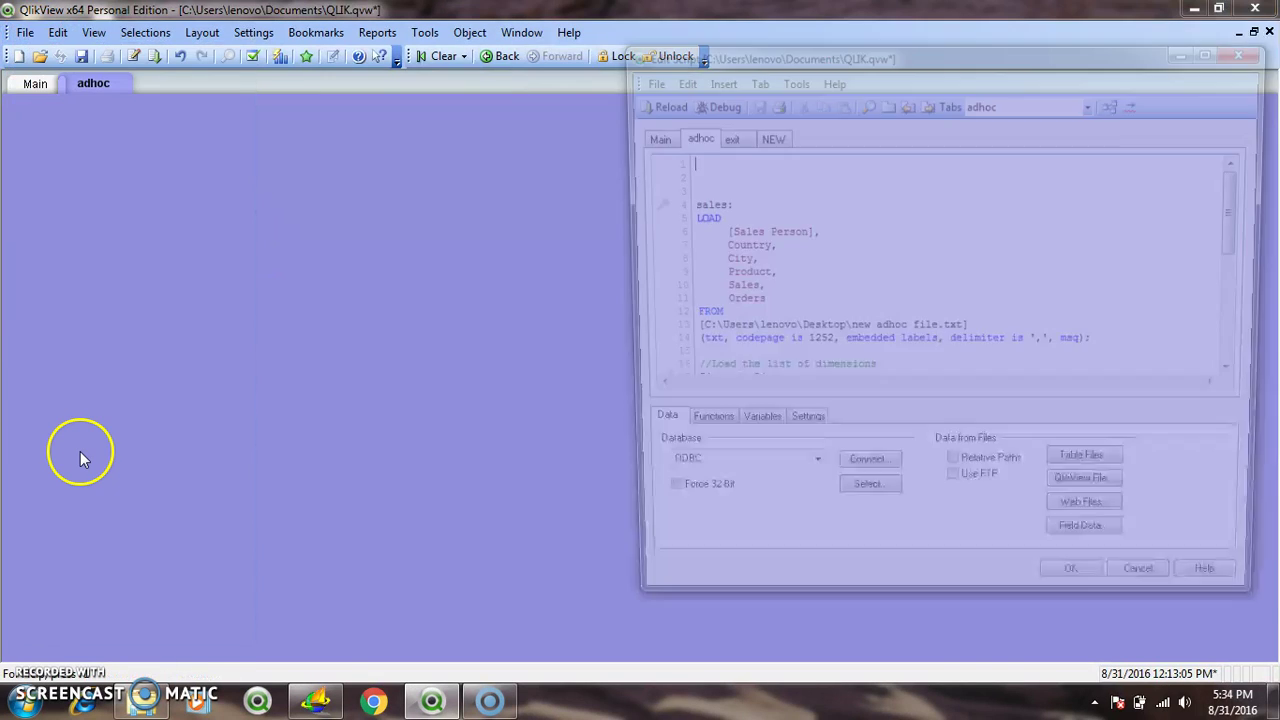
scroll(814, 266, down, 3)
scroll(814, 266, down, 1)
scroll(808, 266, up, 4)
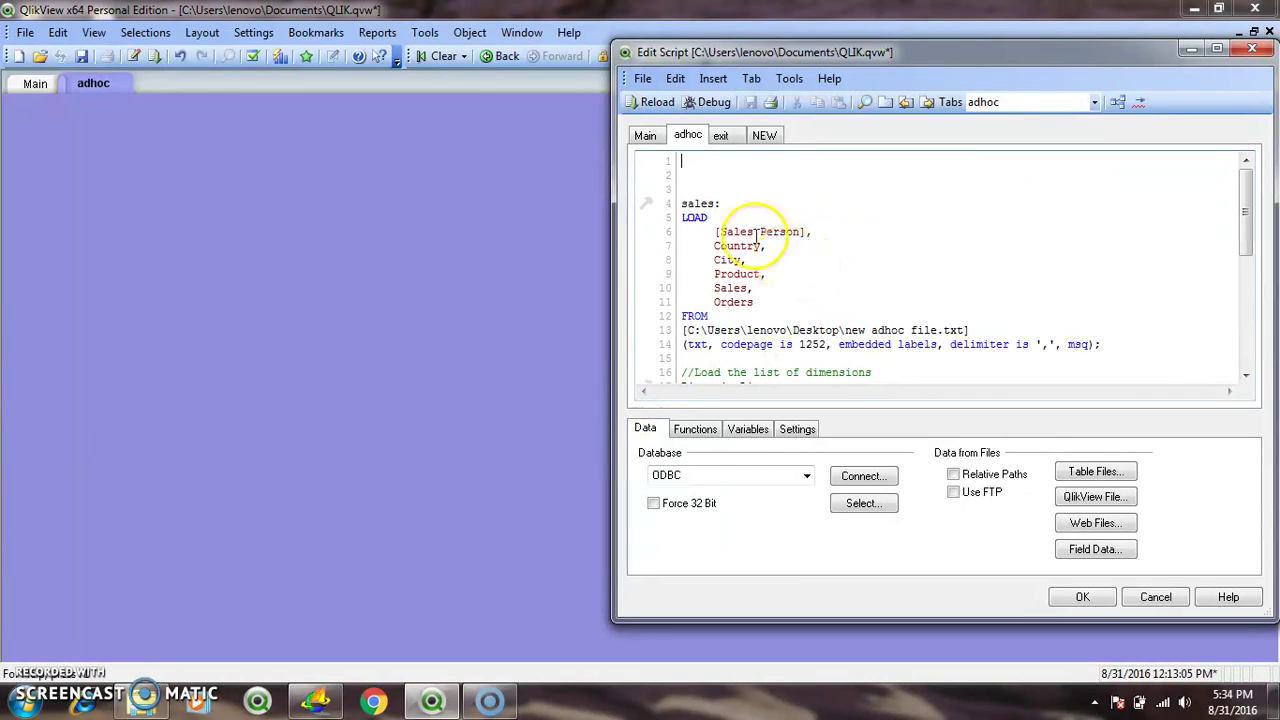
click(751, 78)
click(773, 103)
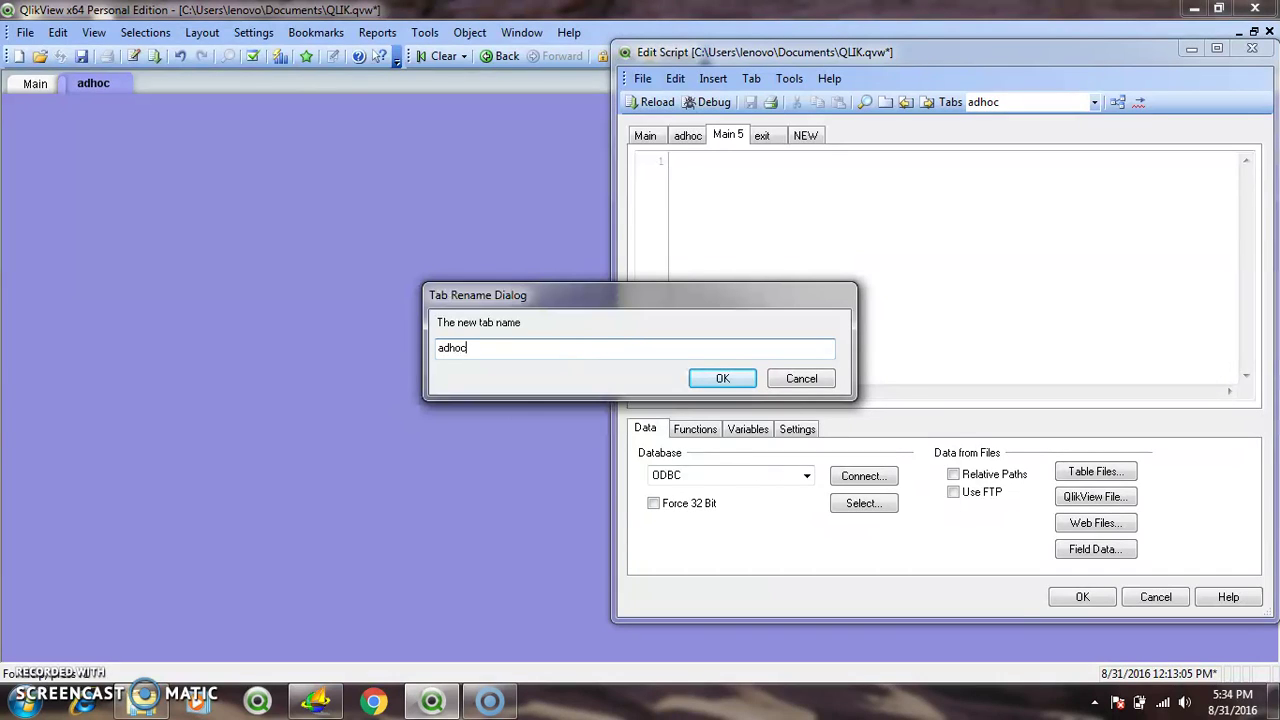
click(720, 378)
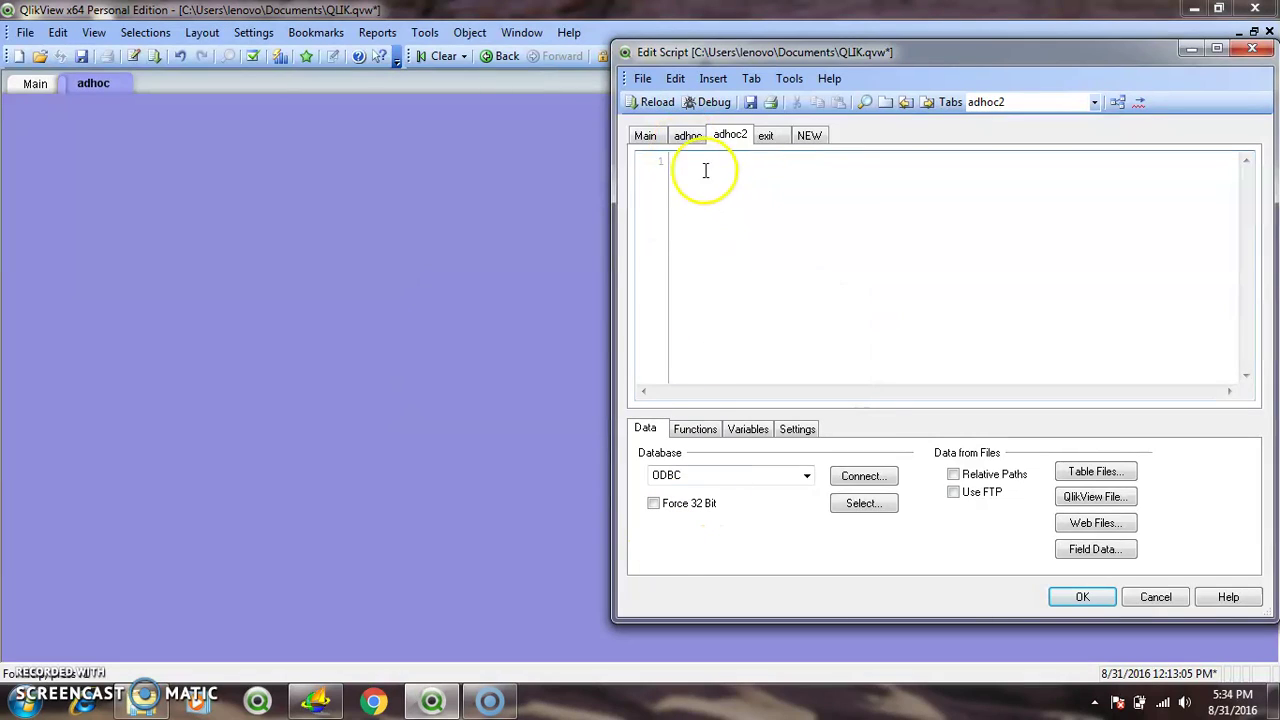
Step: Move the adhoc script tab to just after the exit tab and save the document with adhoc2 displayed
click(688, 136)
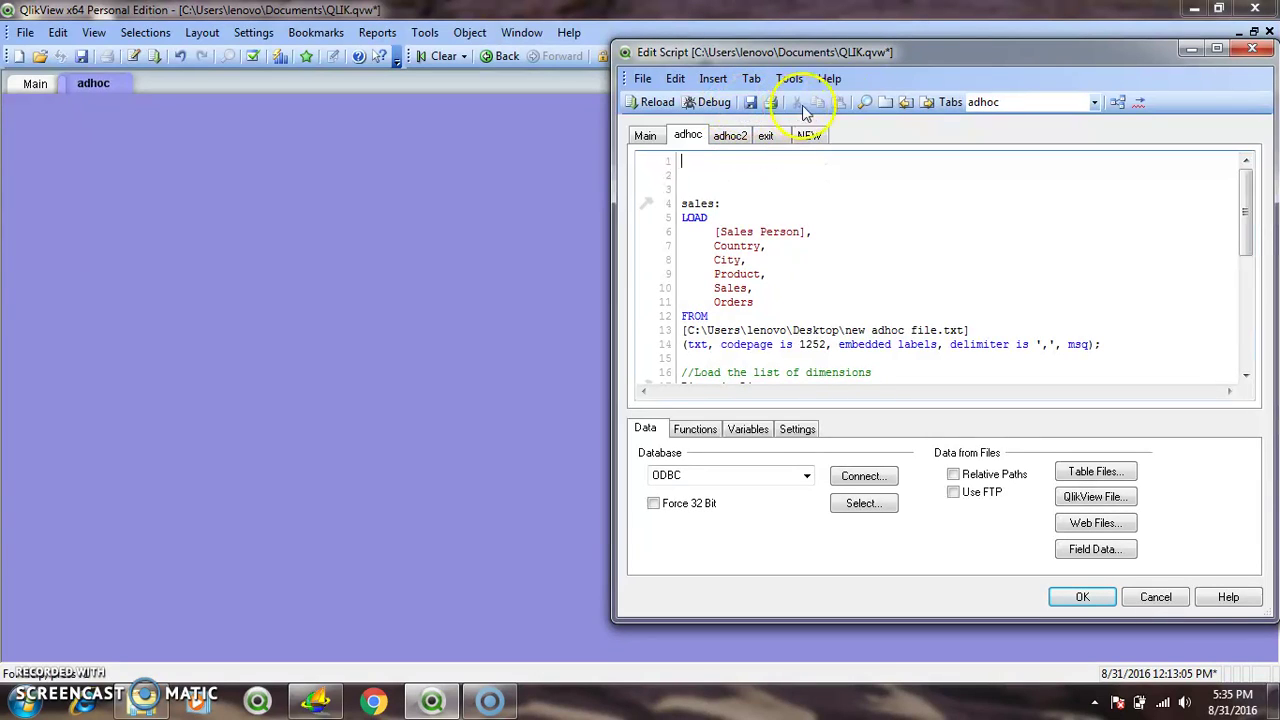
click(927, 104)
click(927, 104)
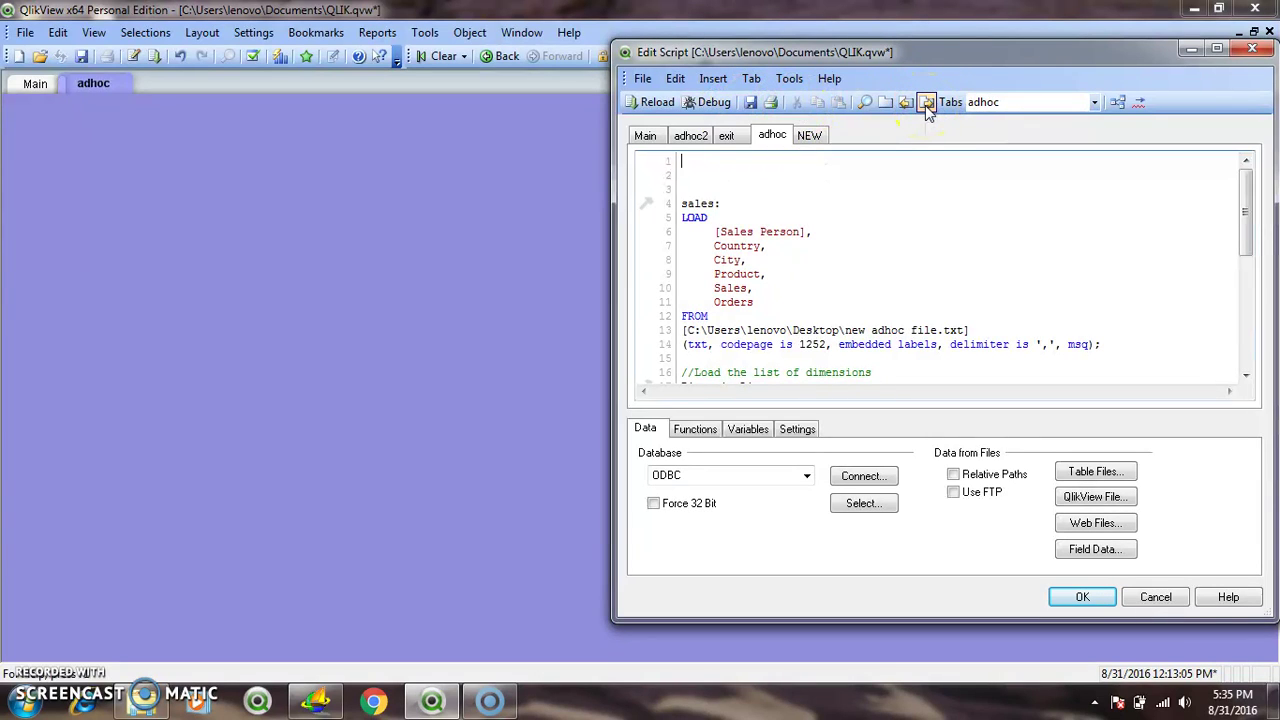
click(692, 138)
click(750, 102)
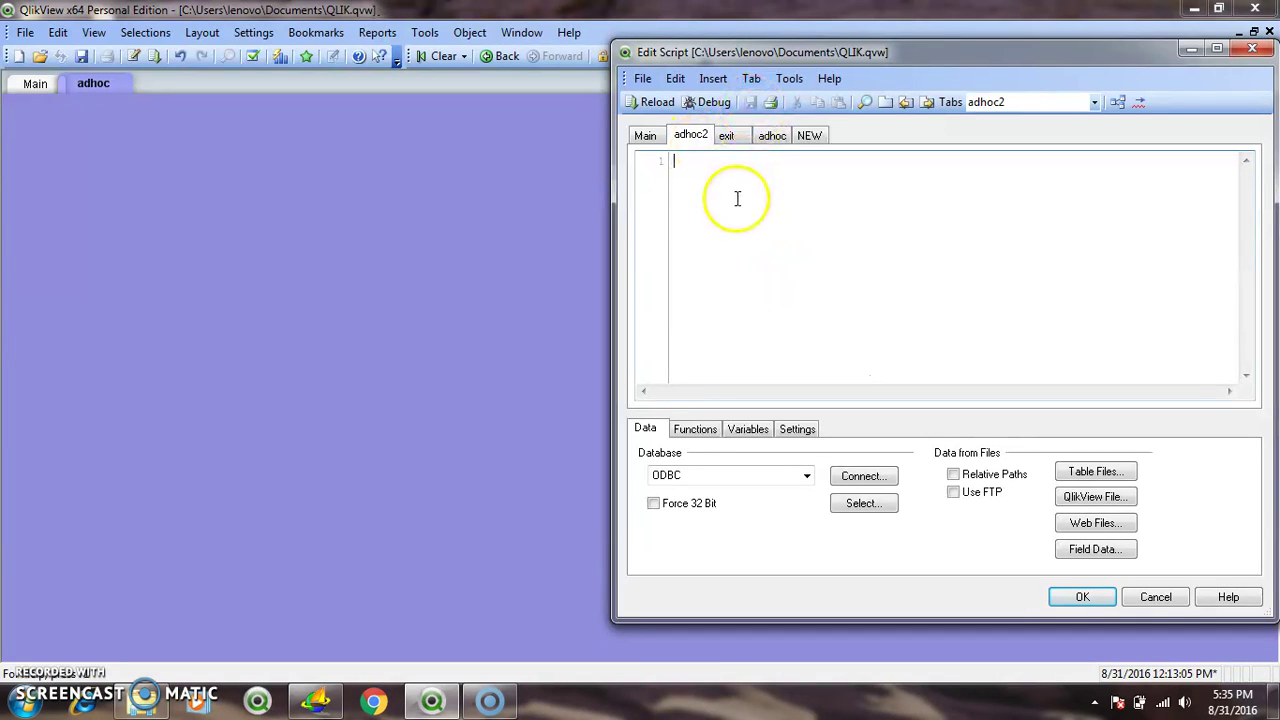
Step: Move the script editor window toward the middle of the screen and make it taller
drag(803, 54, 457, 47)
drag(929, 484, 1133, 511)
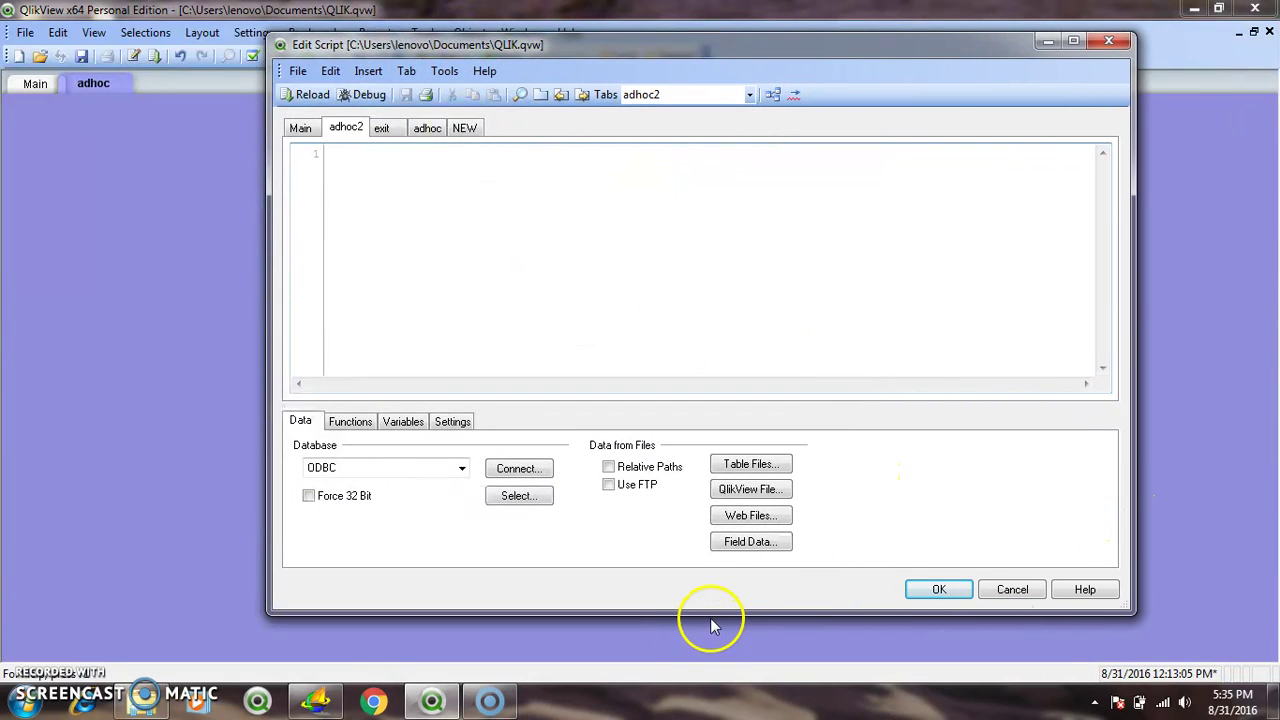
drag(710, 612, 709, 652)
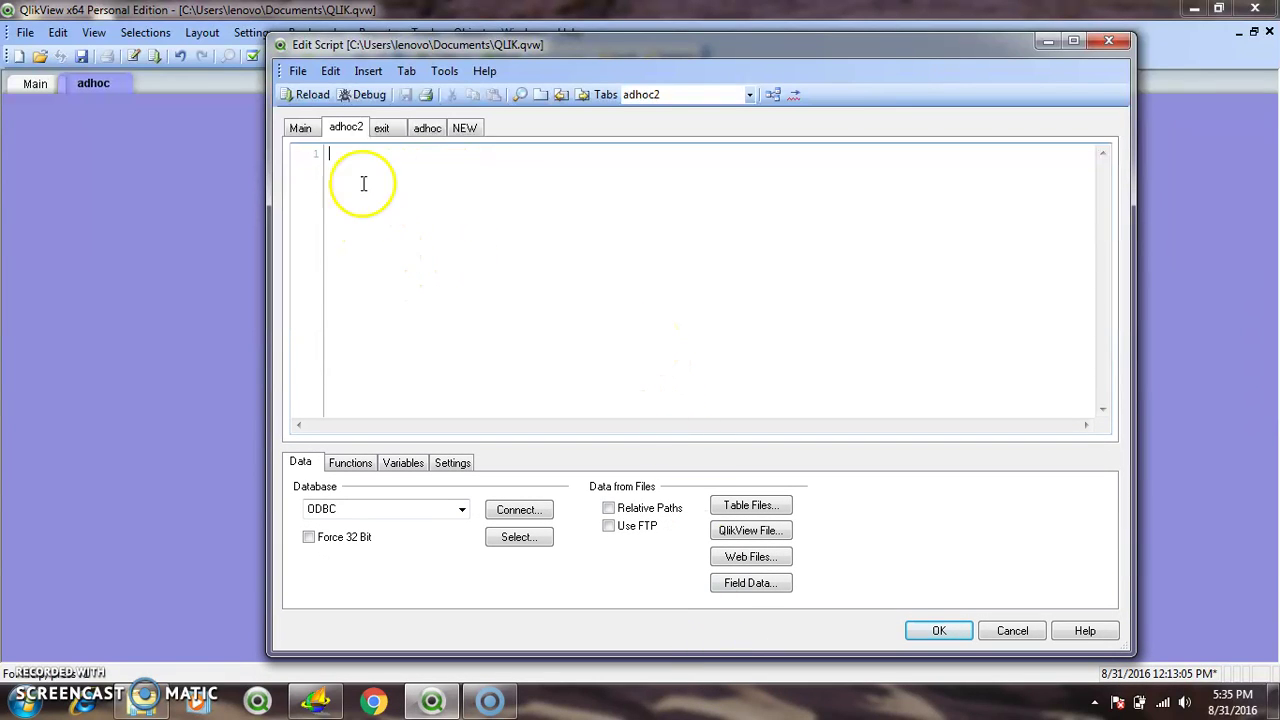
Step: Choose the desktop text file "new adhoc file" as the table source for adhoc2 and view its contents in Notepad
click(301, 133)
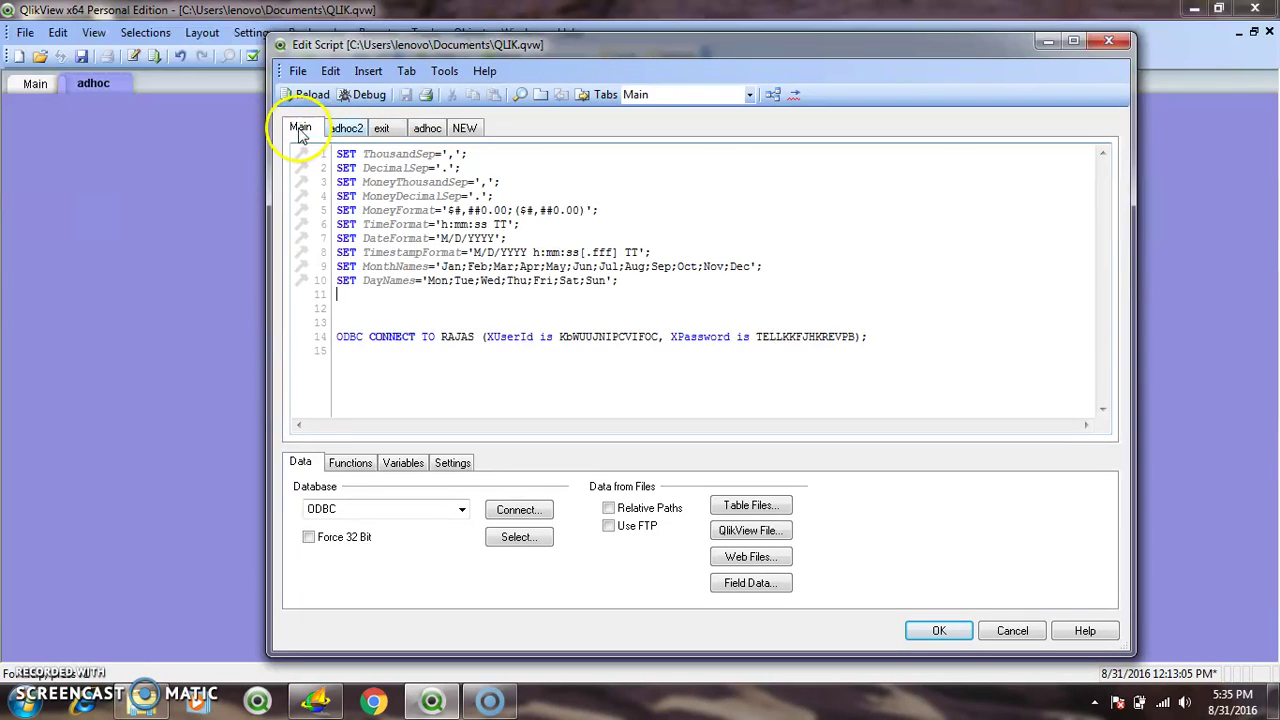
click(359, 133)
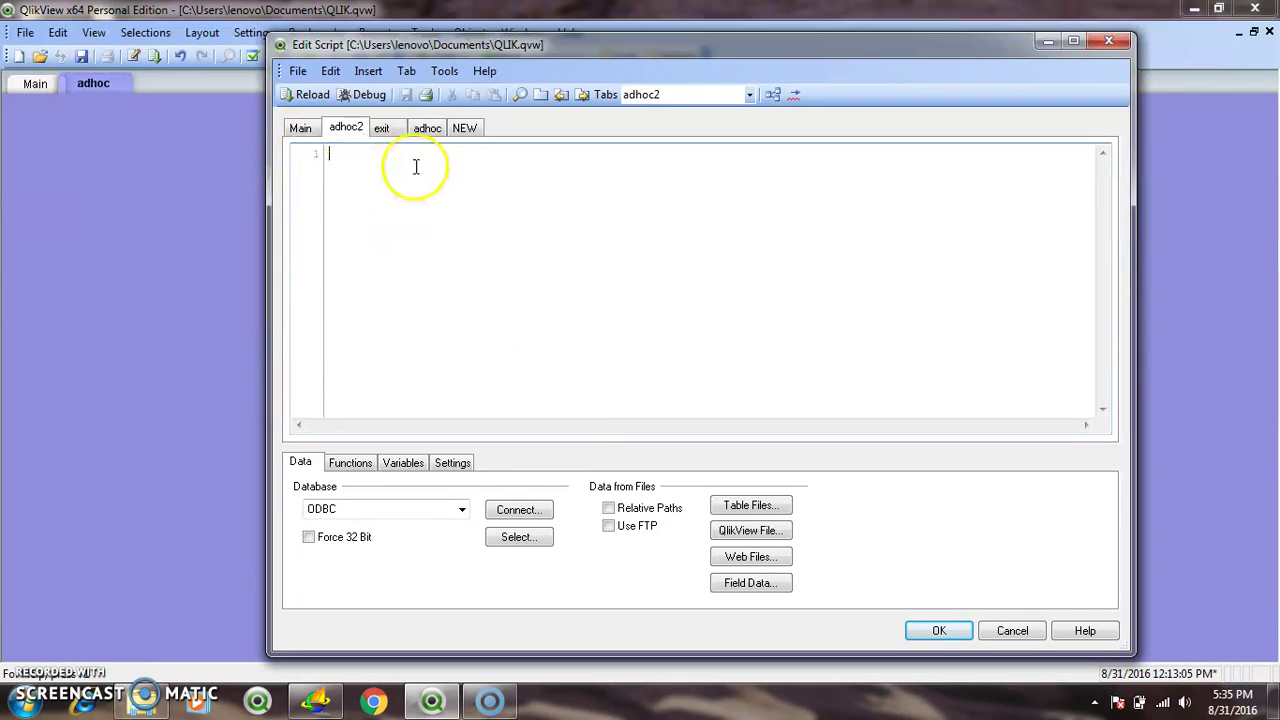
click(750, 506)
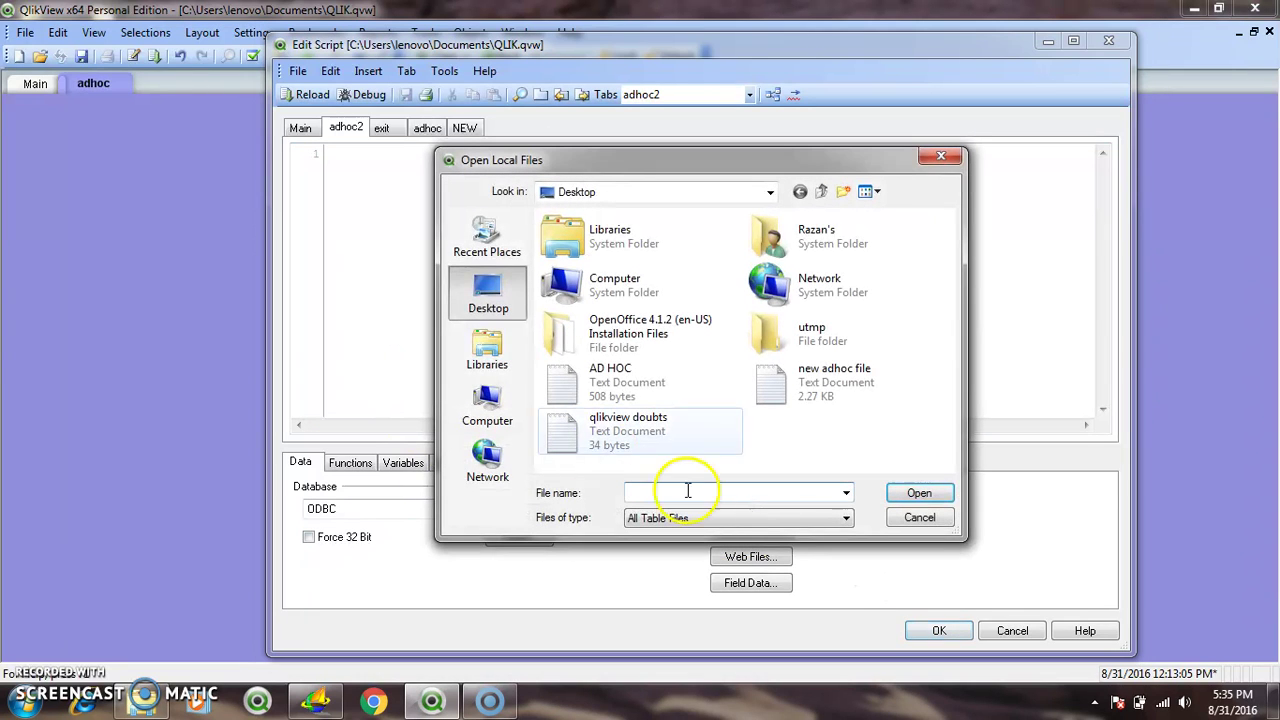
click(820, 388)
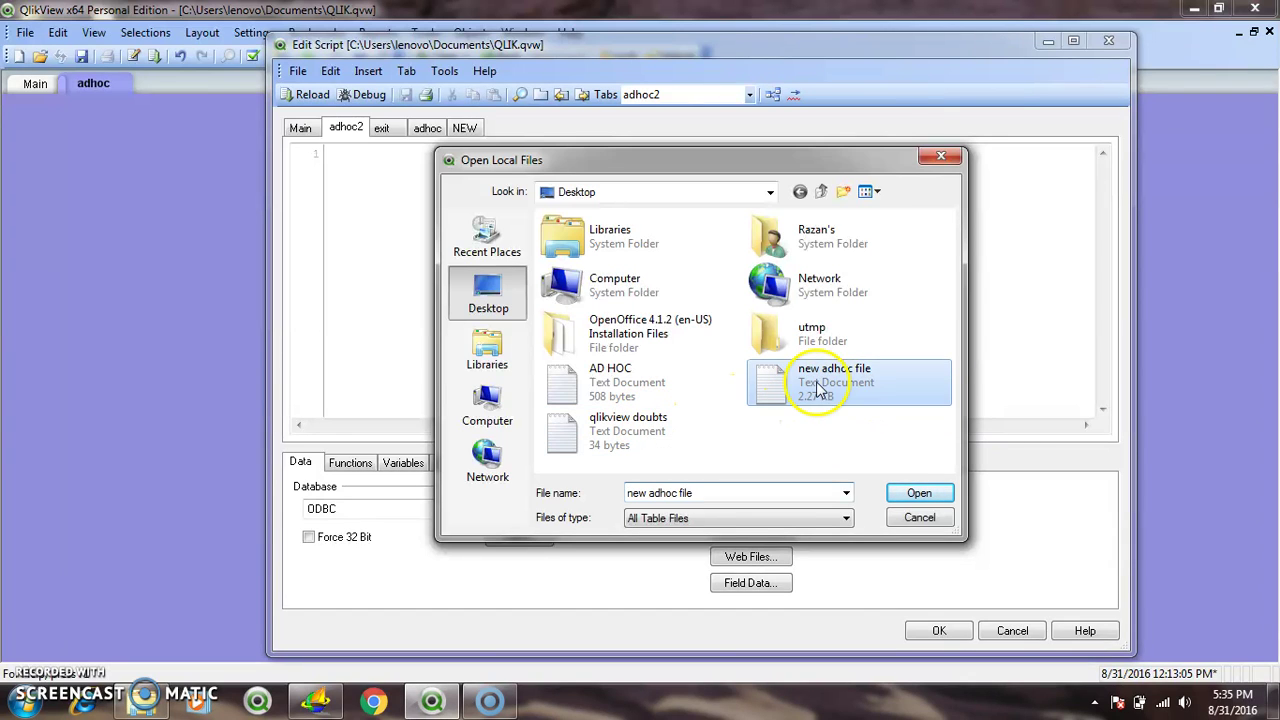
right_click(818, 385)
click(863, 43)
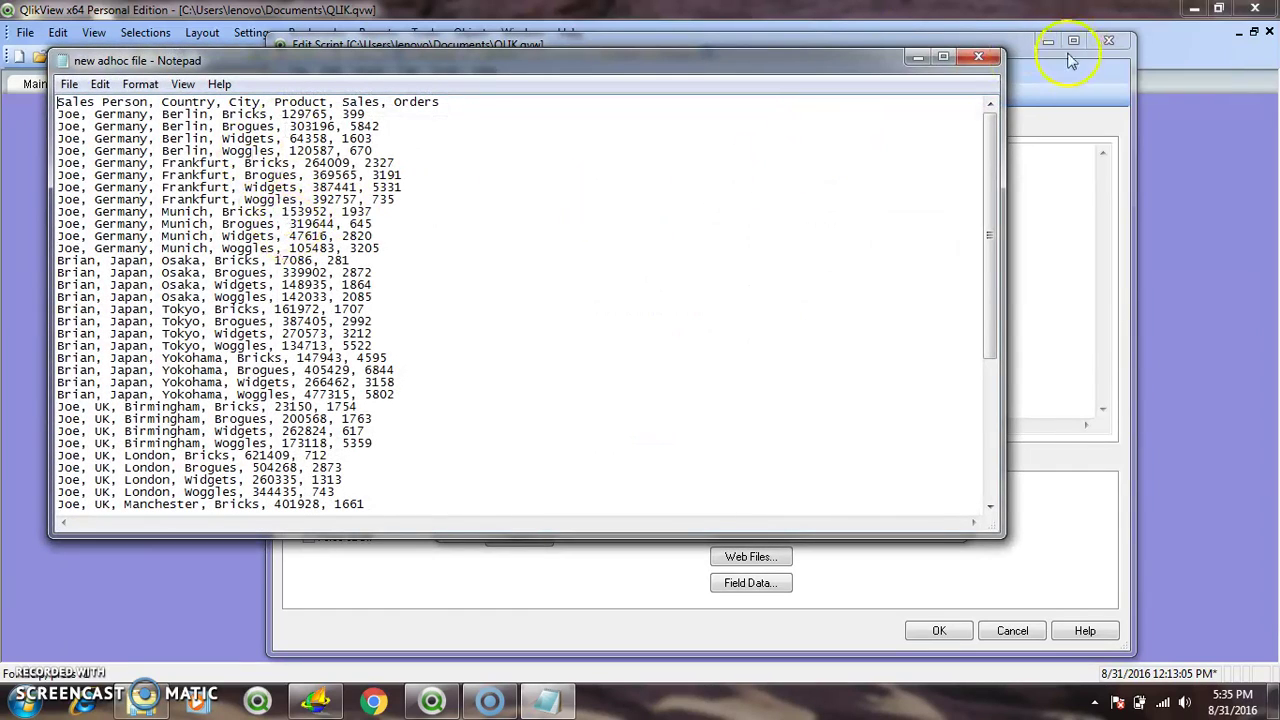
click(979, 57)
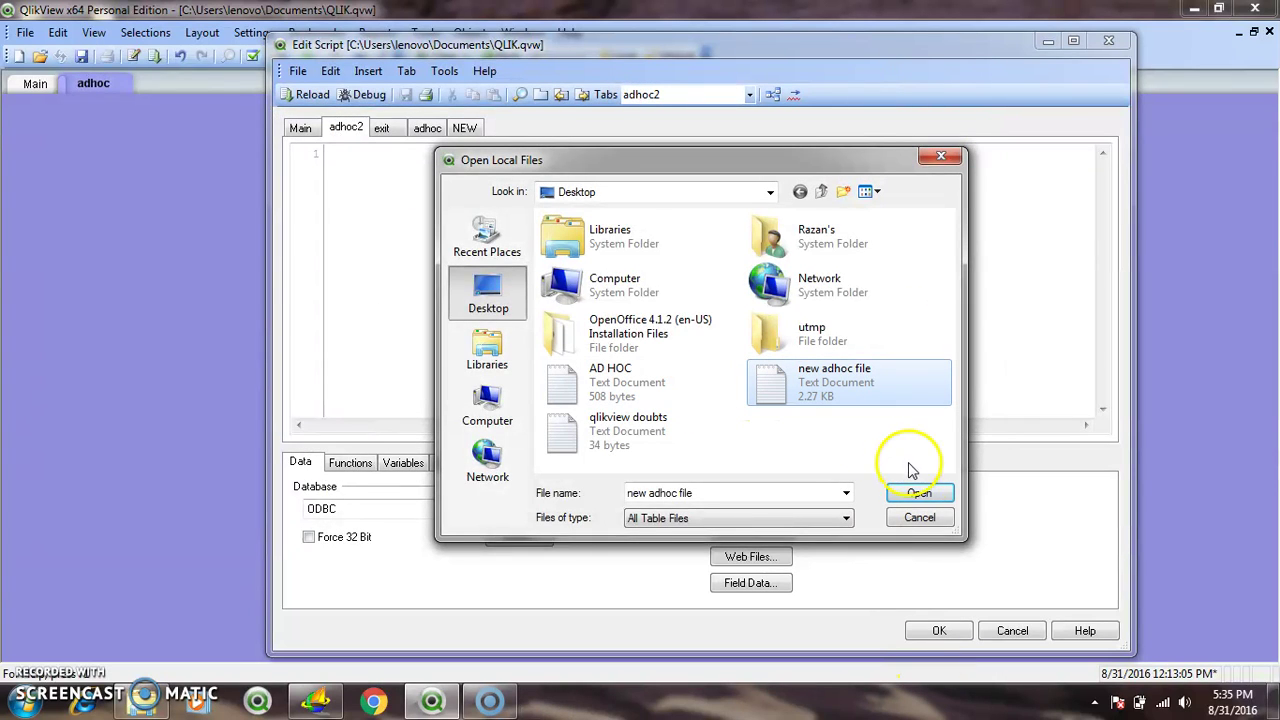
Step: Import the comma-delimited file into the adhoc2 script using Embedded Labels for the field names
click(918, 493)
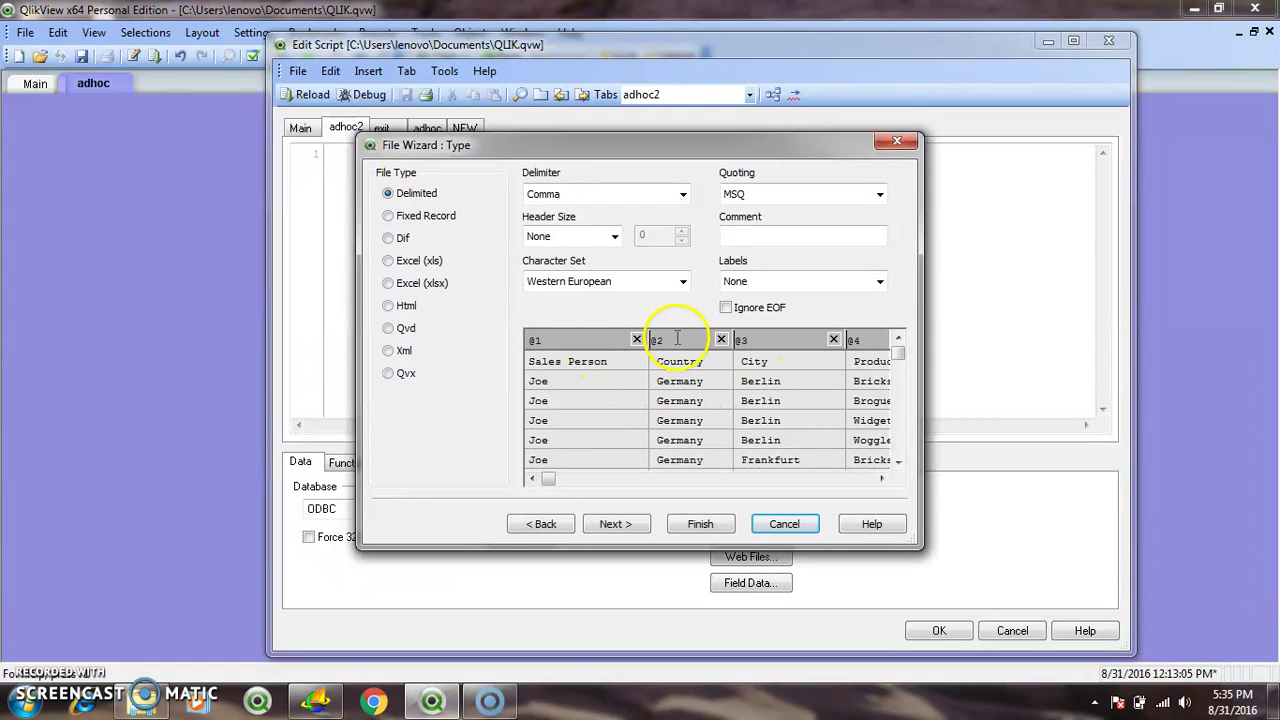
click(774, 288)
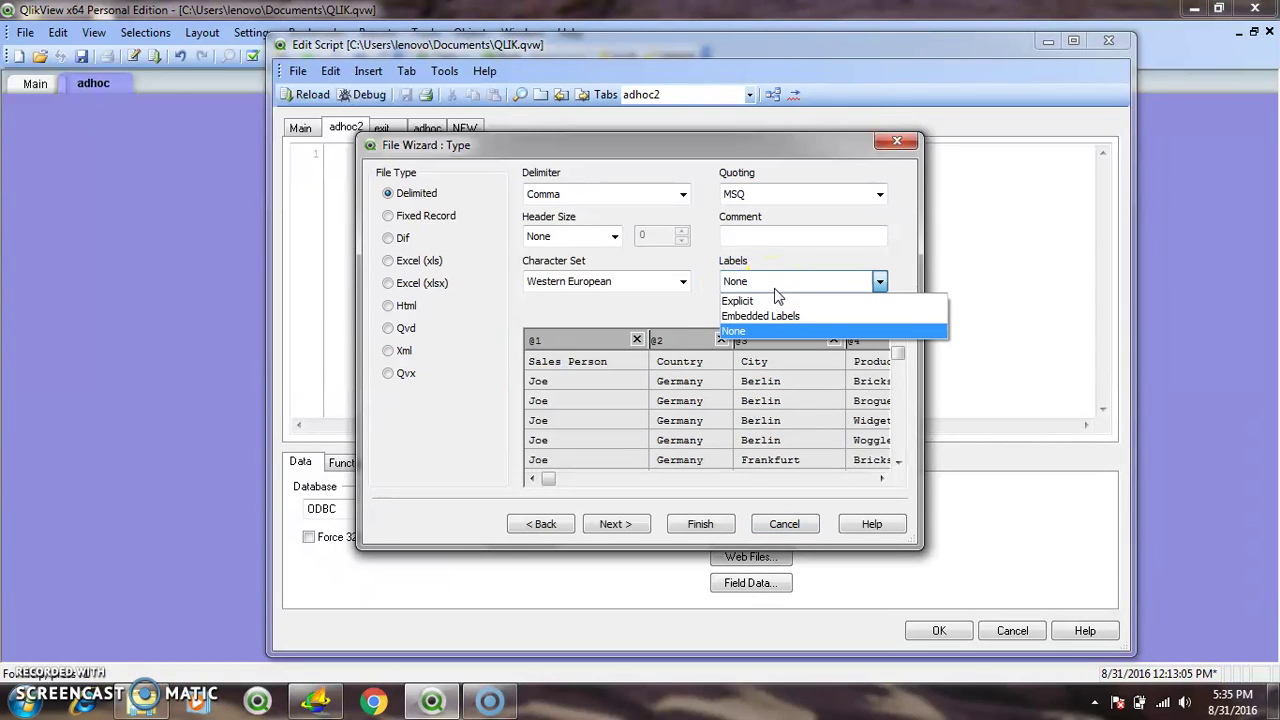
click(770, 318)
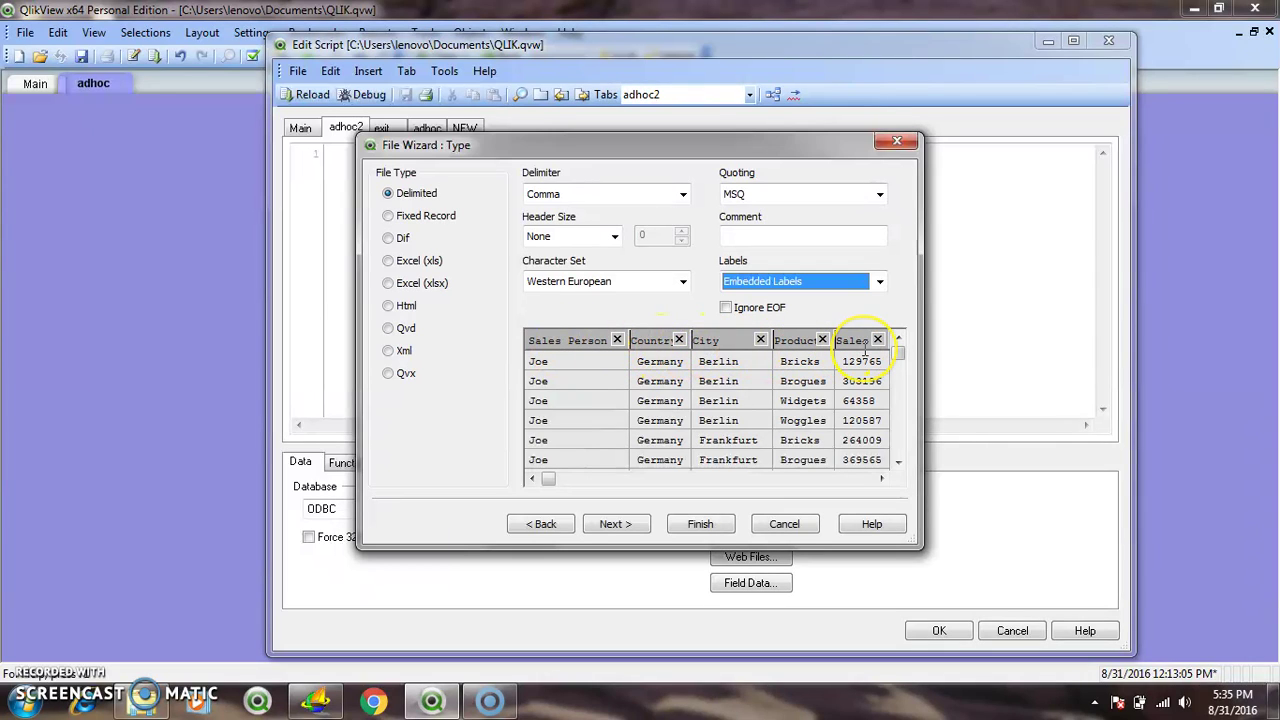
click(684, 528)
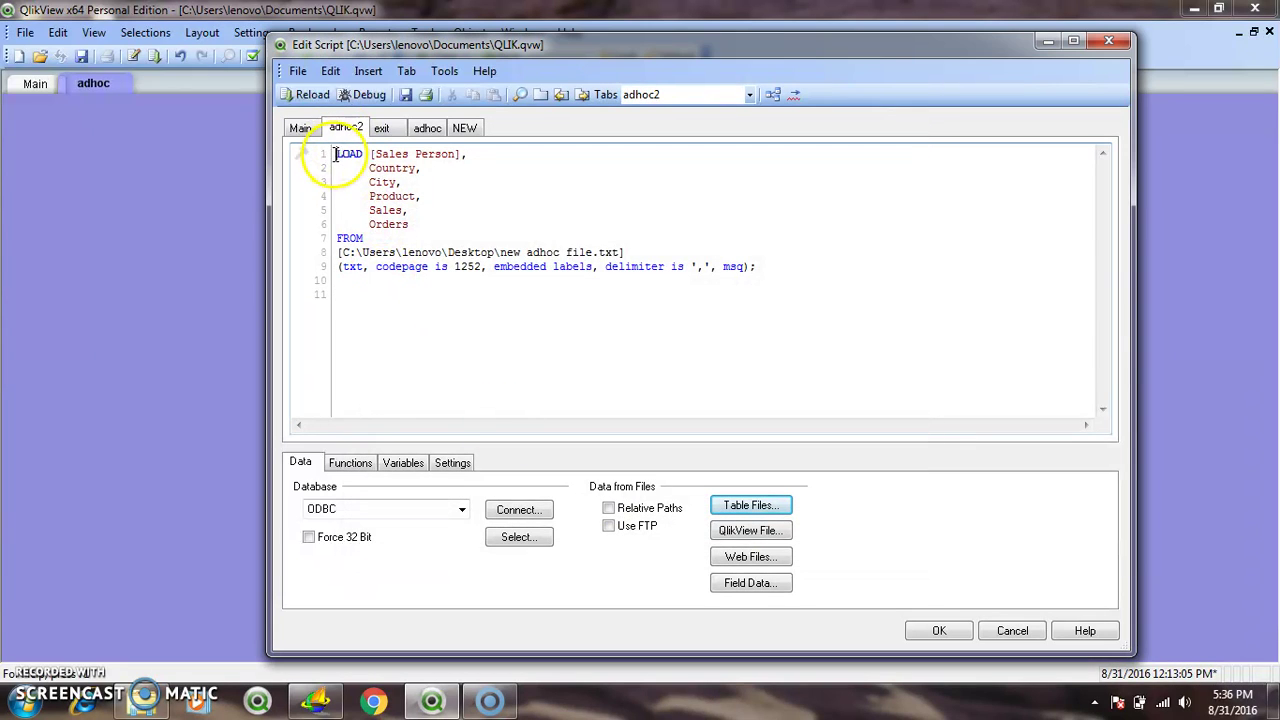
Step: Insert two lines above the LOAD statement and name its table with the label "sales:"
key(Return)
key(Return)
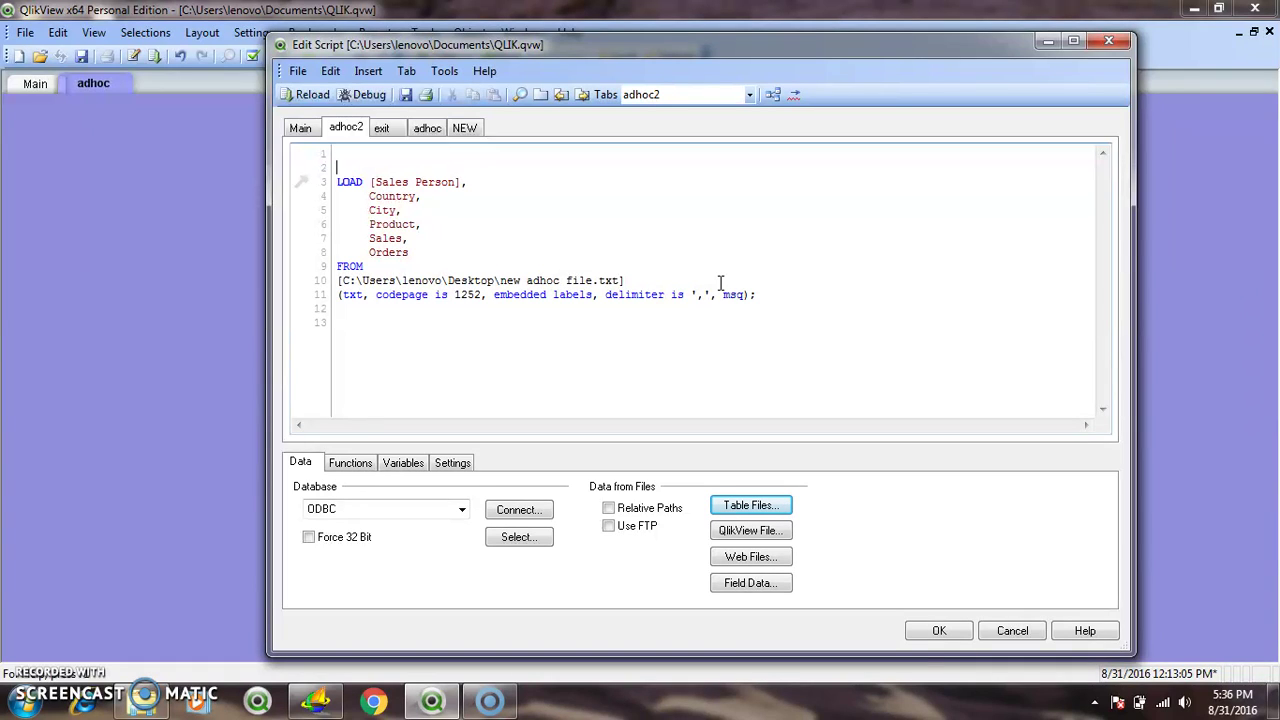
text(sales:)
click(757, 300)
text(lo)
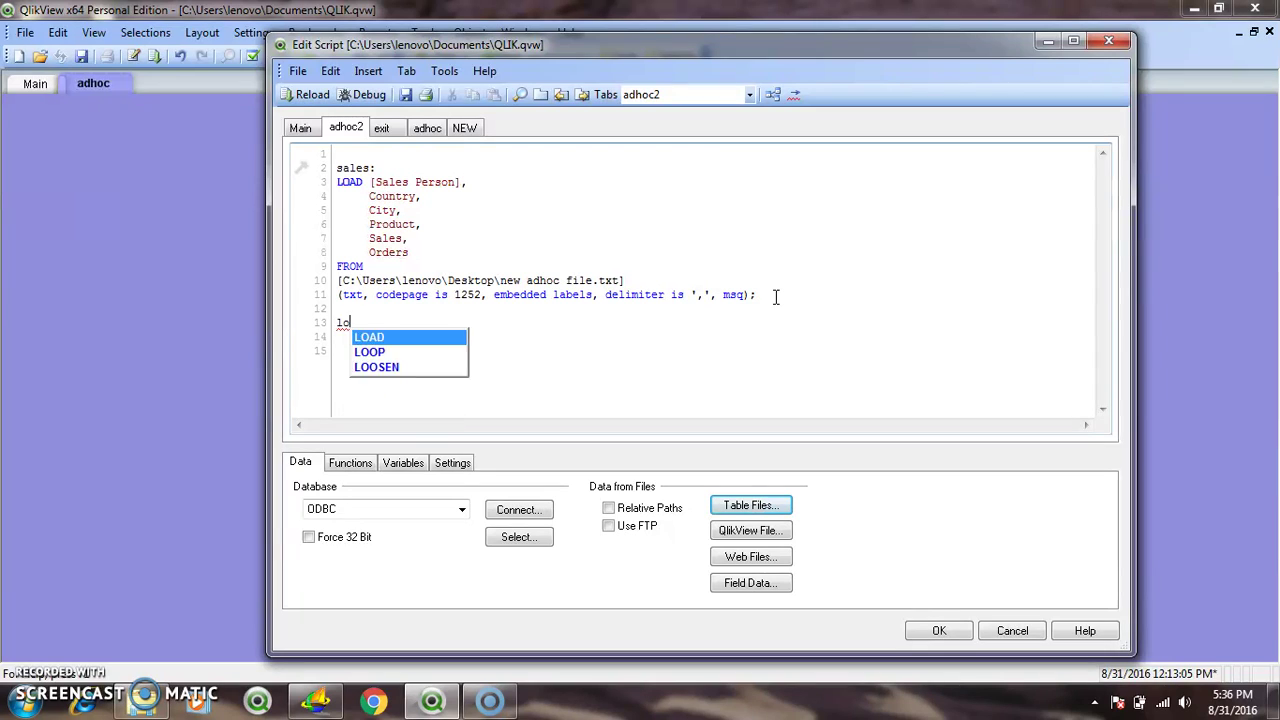
text(ad inline)
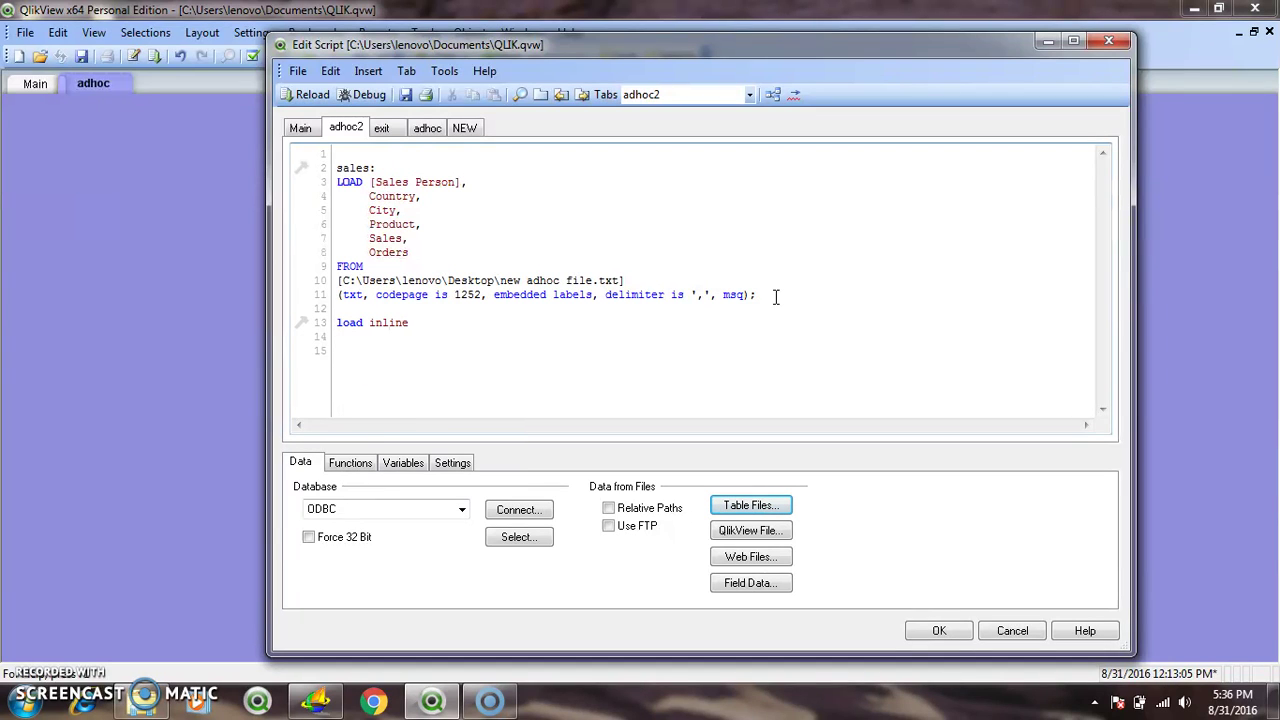
key(BackSpace)
key(BackSpace)
key(BackSpace)
key(BackSpace)
key(BackSpace)
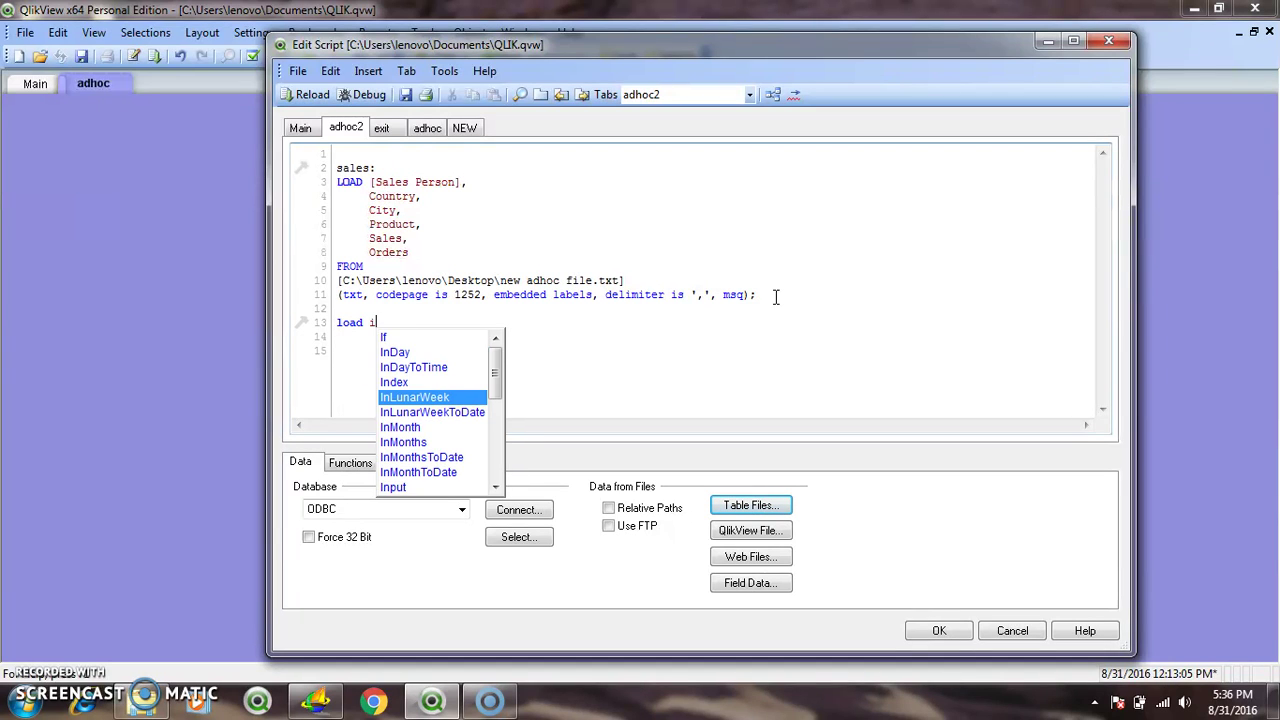
text(inline [)
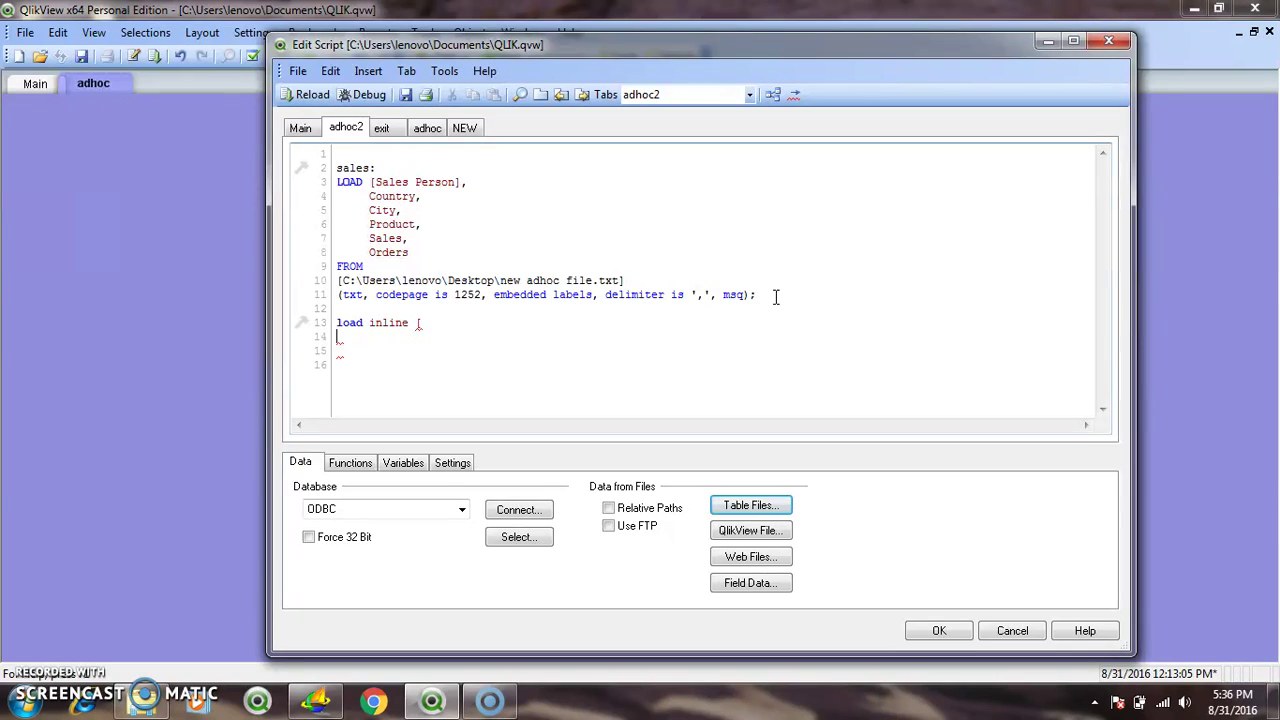
key(BackSpace)
key(BackSpace)
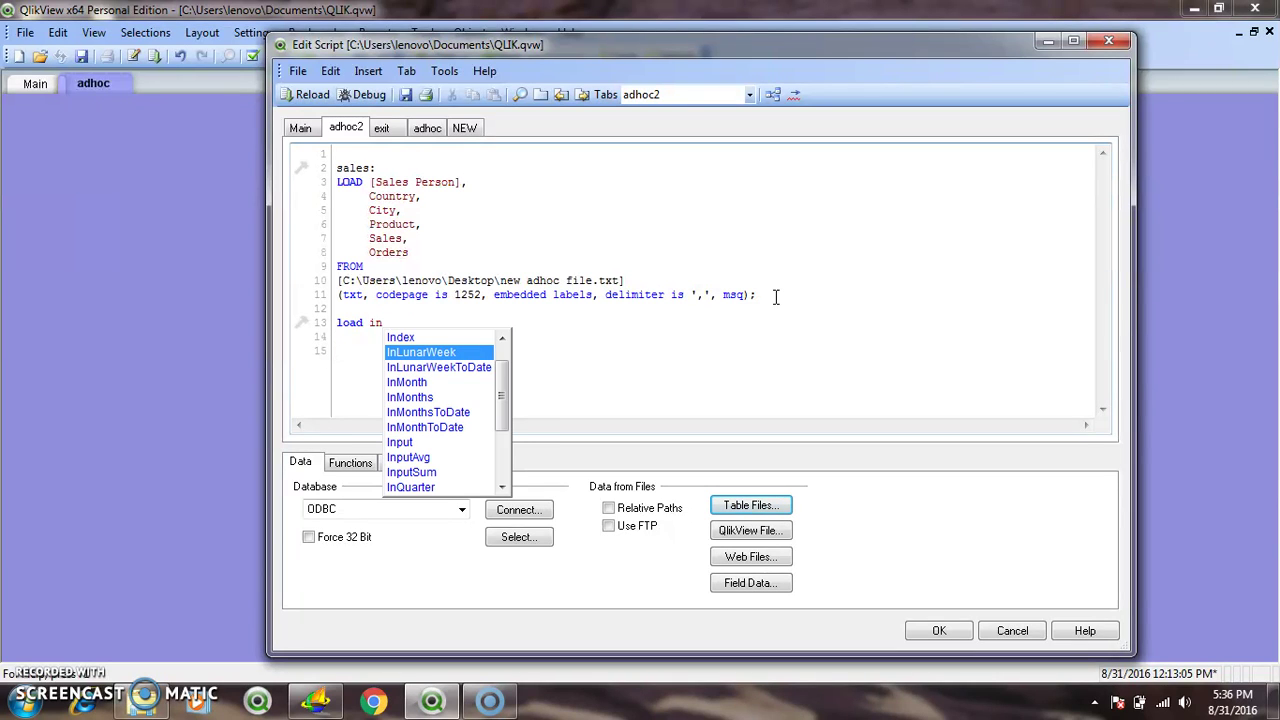
key(BackSpace)
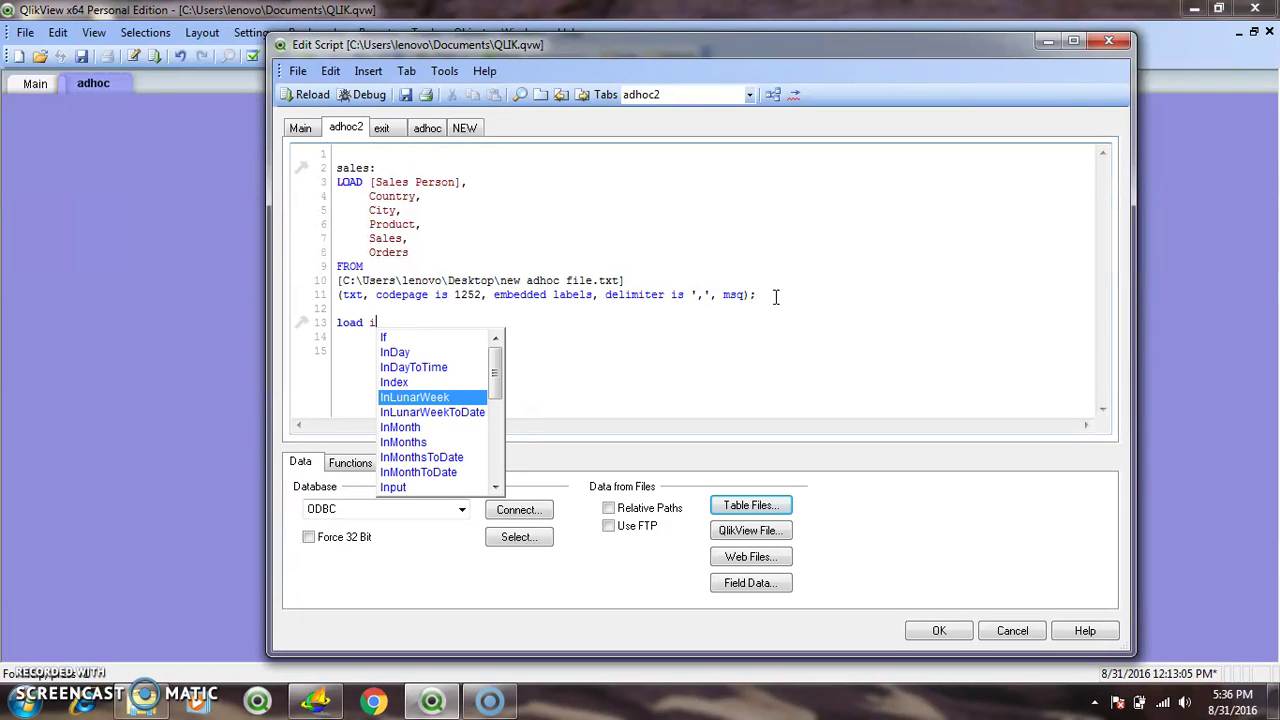
key(BackSpace)
Step: Copy the DimensionList and ExpressionList inline loads from adhoc over the unfinished load line in adhoc2, adding a blank line above them
click(427, 128)
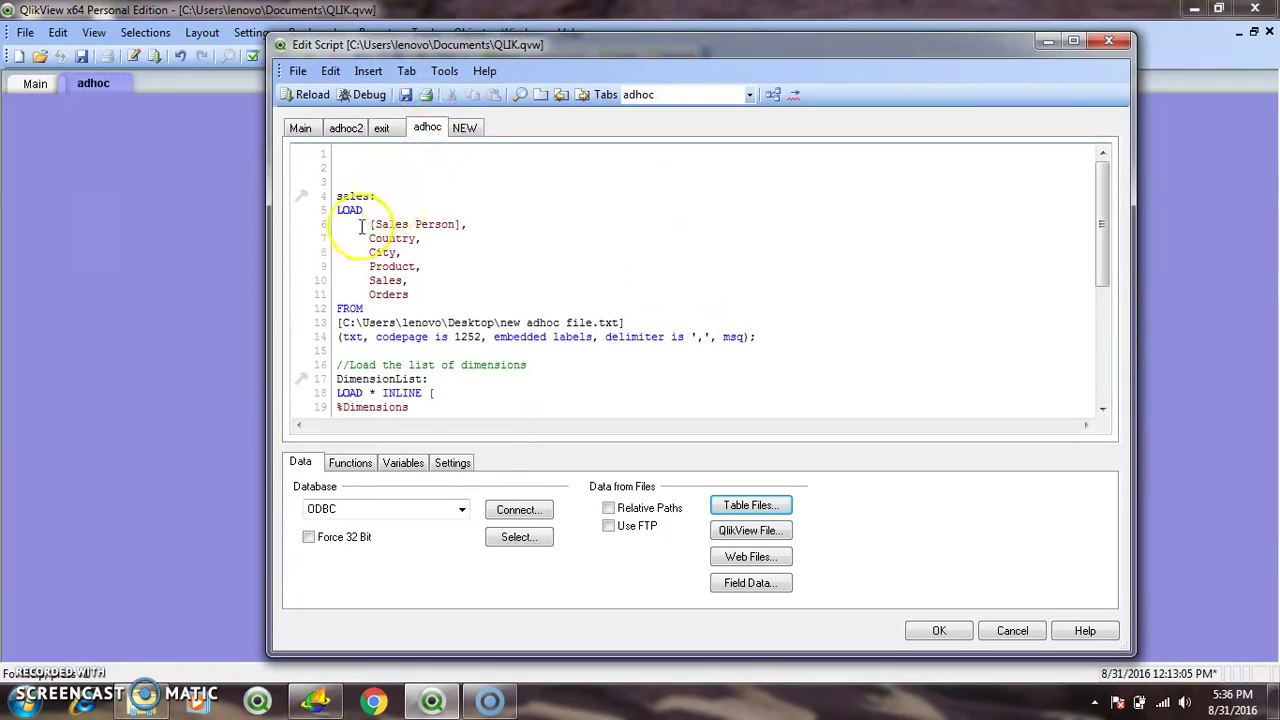
scroll(400, 378, down, 2)
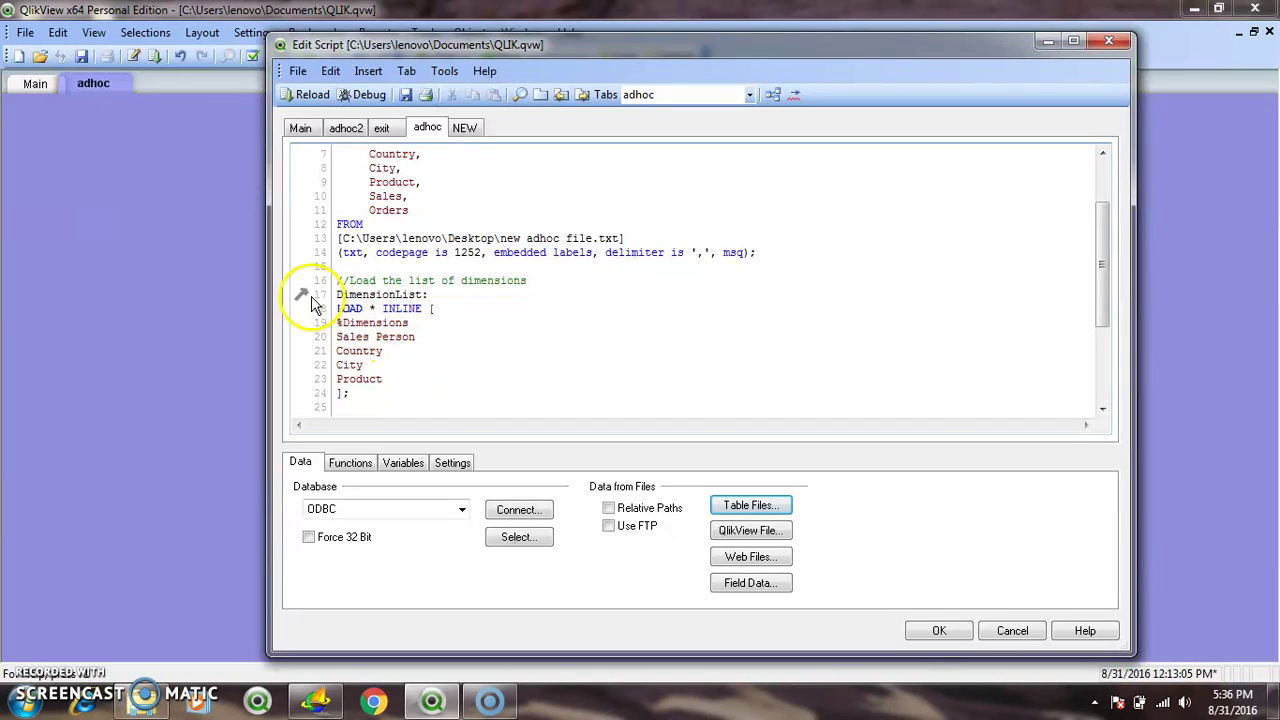
drag(336, 281, 421, 401)
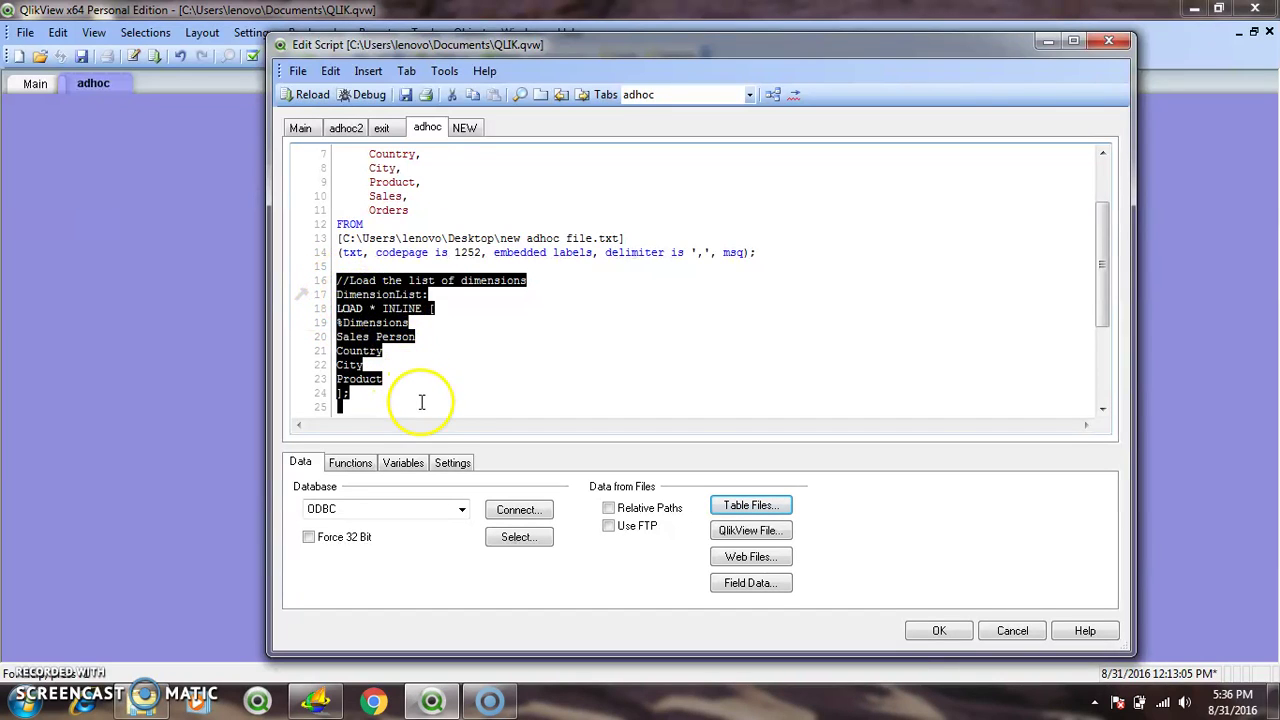
text(//Load the list of expressions ExpressionList: LOAD * INLINE [ %ExpressionName Total Sales Order Count Avg Sales ];)
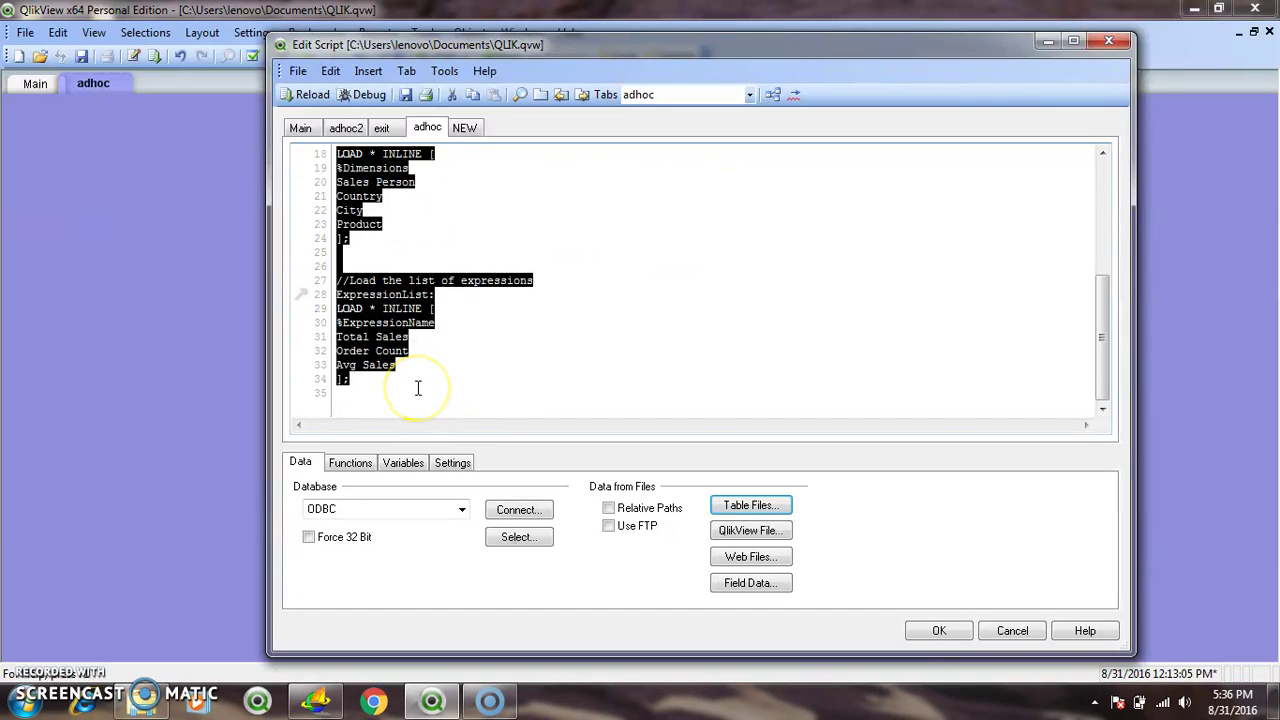
click(346, 128)
click(301, 322)
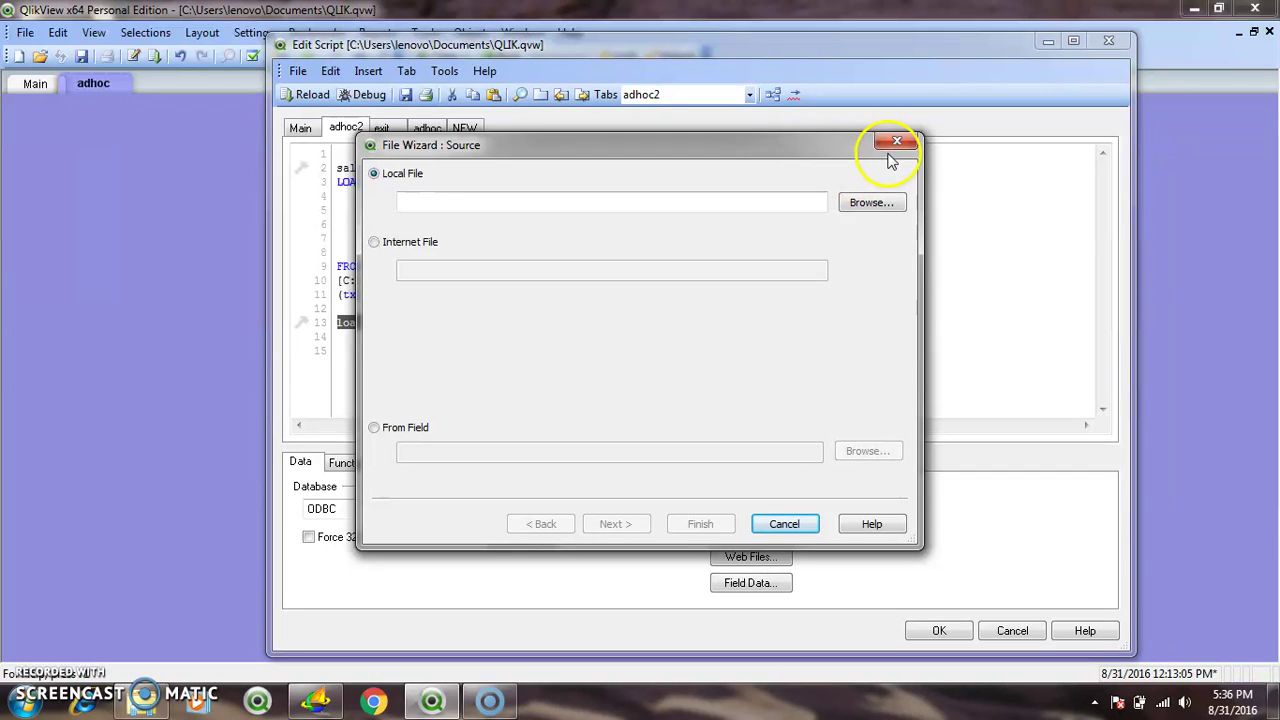
click(880, 147)
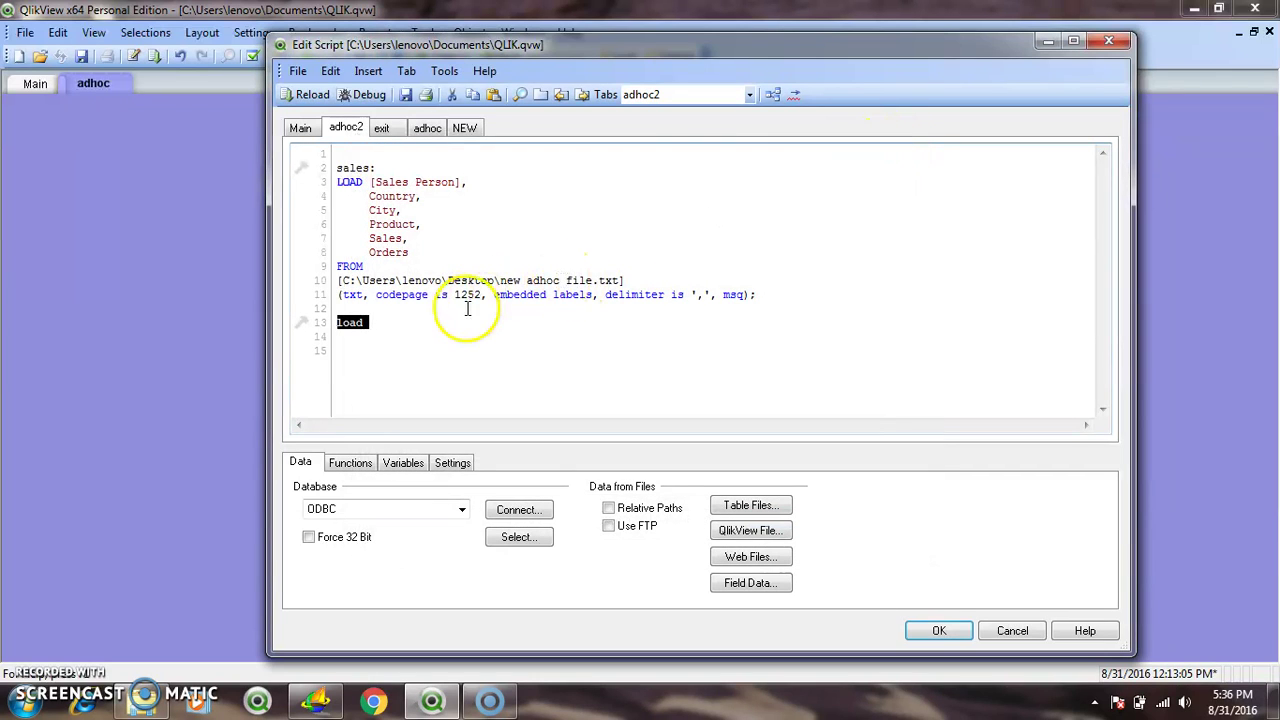
key(ctrl+v)
scroll(467, 310, up, 10)
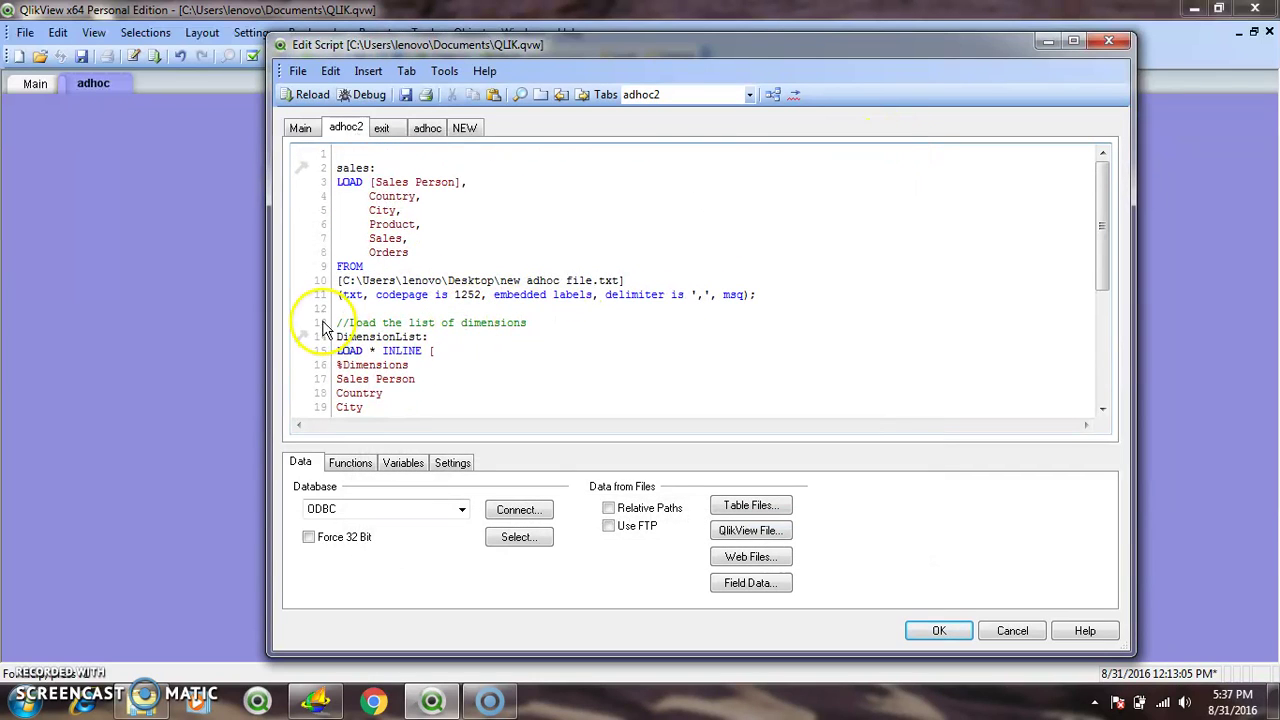
key(Return)
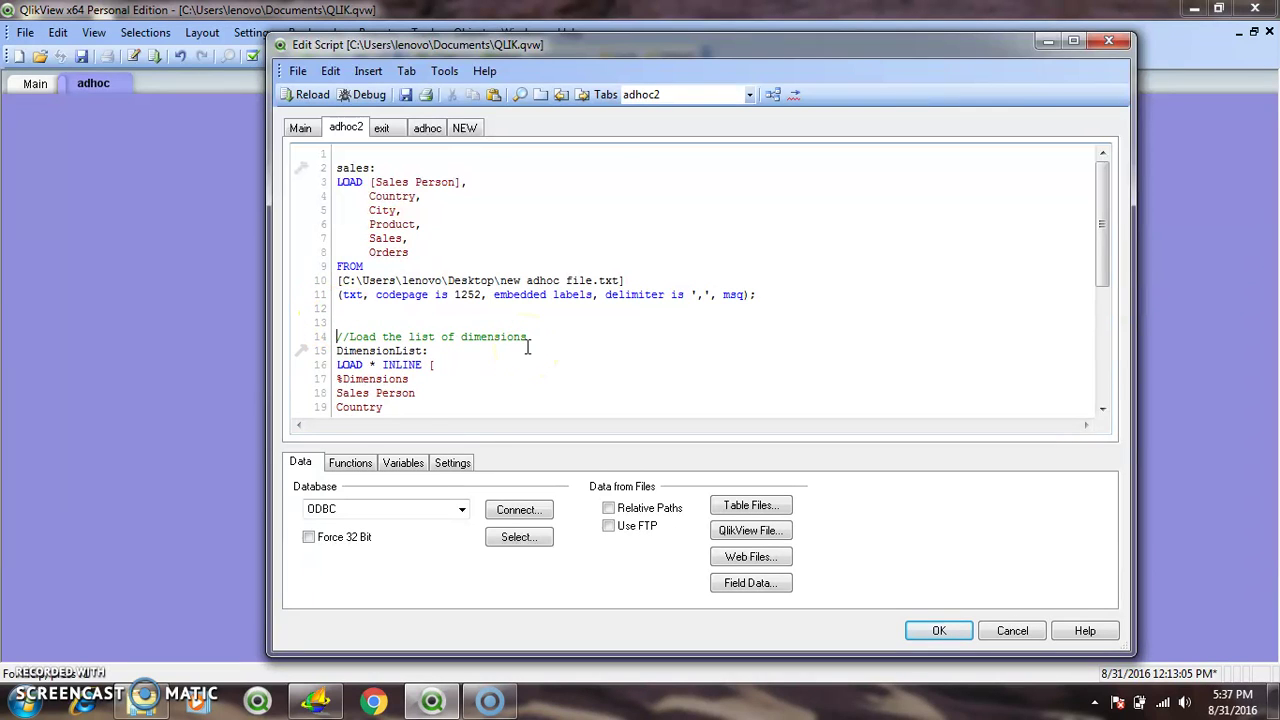
scroll(527, 347, down, 3)
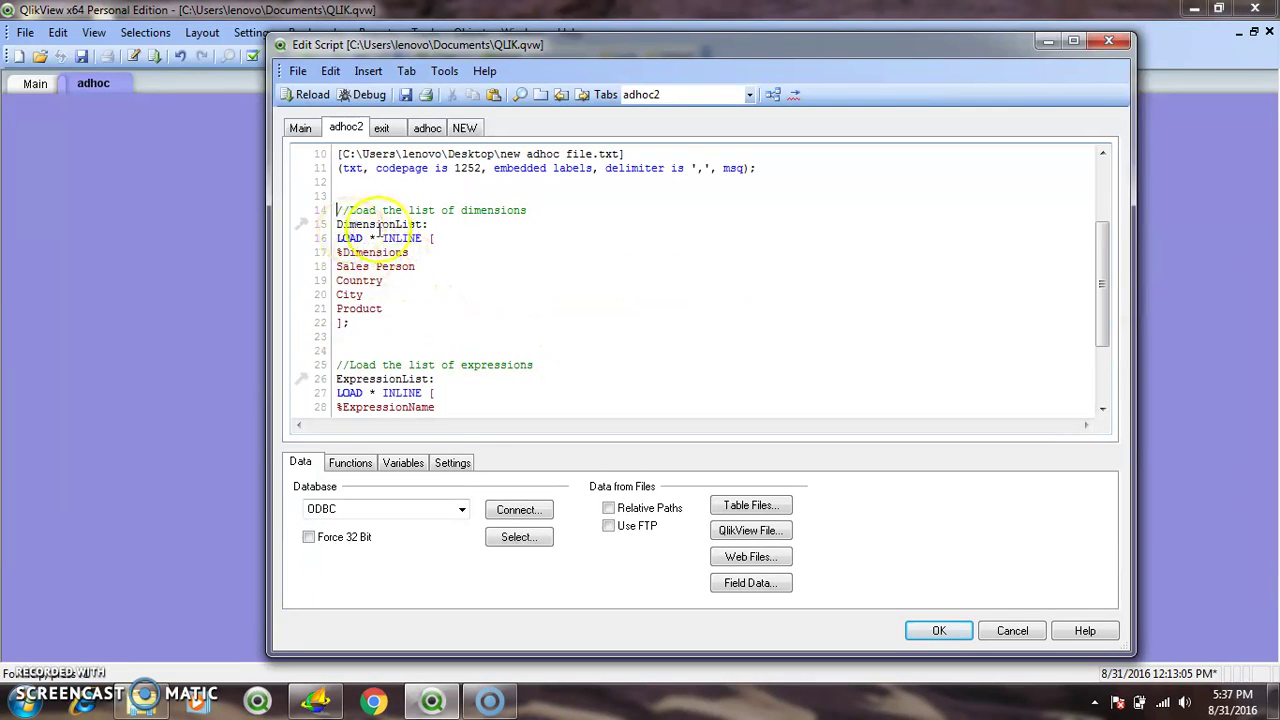
Step: Review the adhoc2 script, then save the document and reload the data
scroll(410, 232, up, 3)
scroll(390, 308, down, 2)
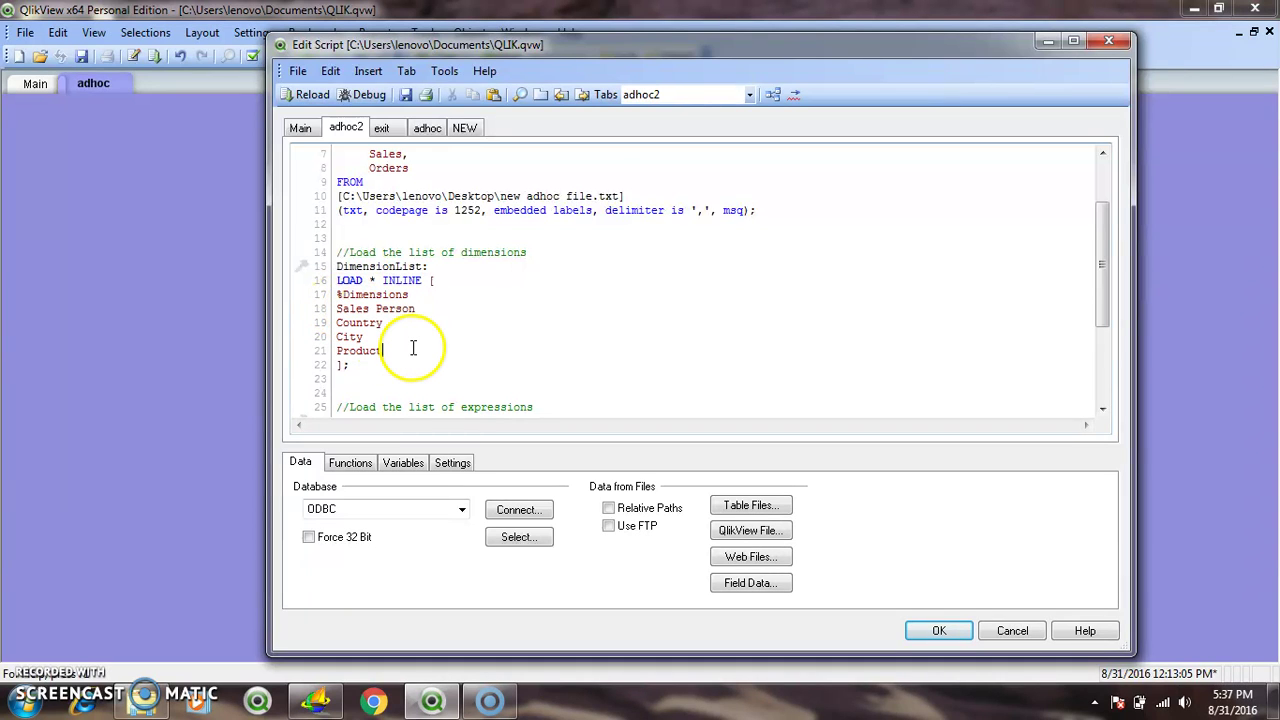
scroll(413, 347, down, 1)
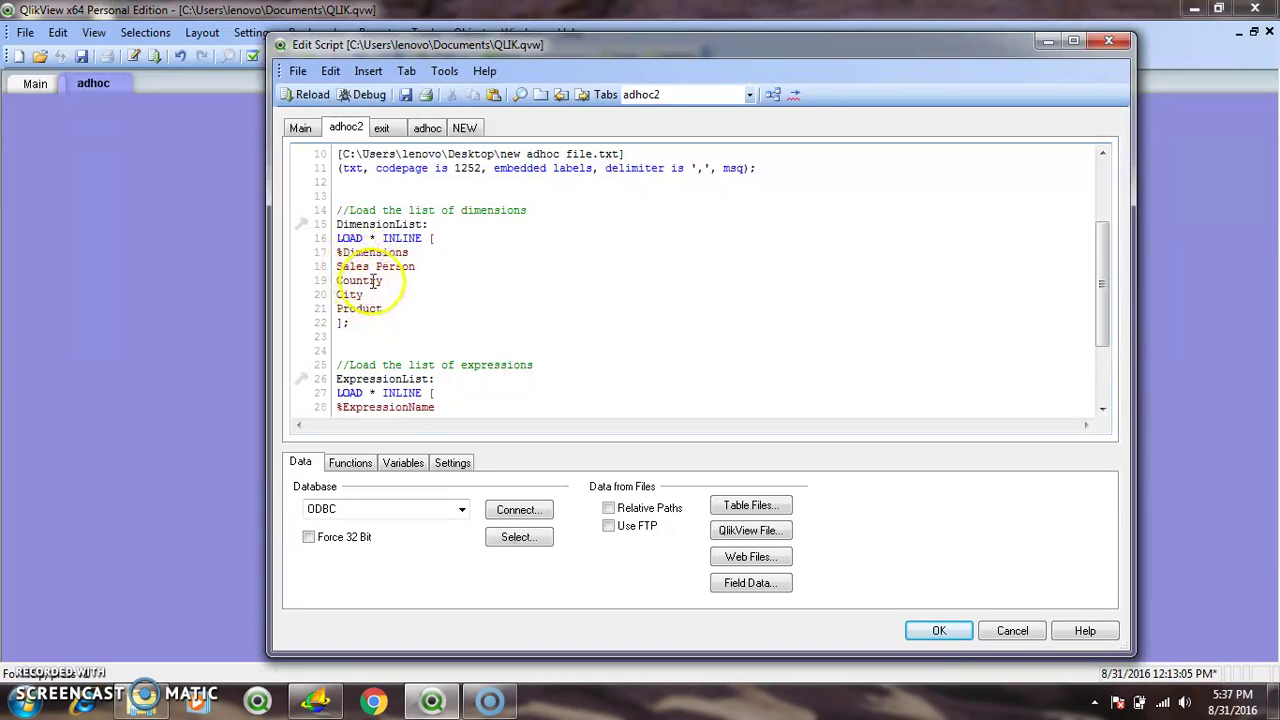
scroll(418, 289, down, 2)
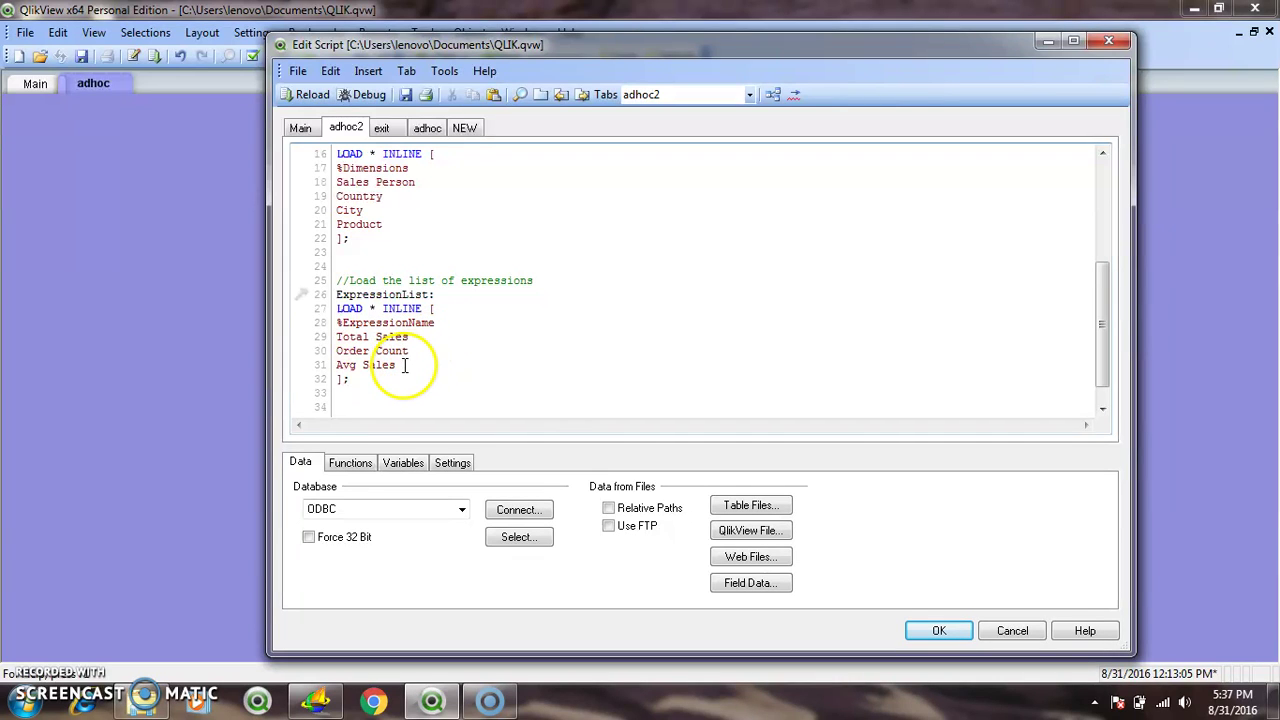
scroll(405, 367, down, 1)
scroll(421, 372, up, 6)
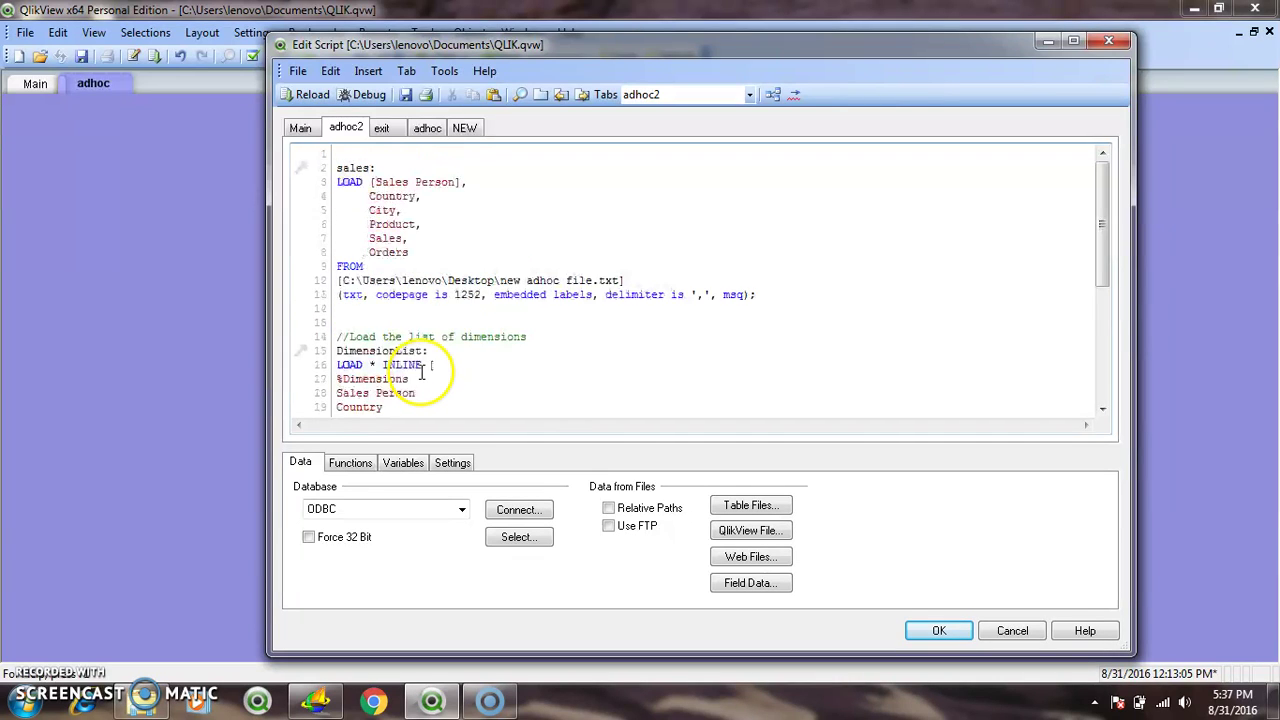
click(405, 94)
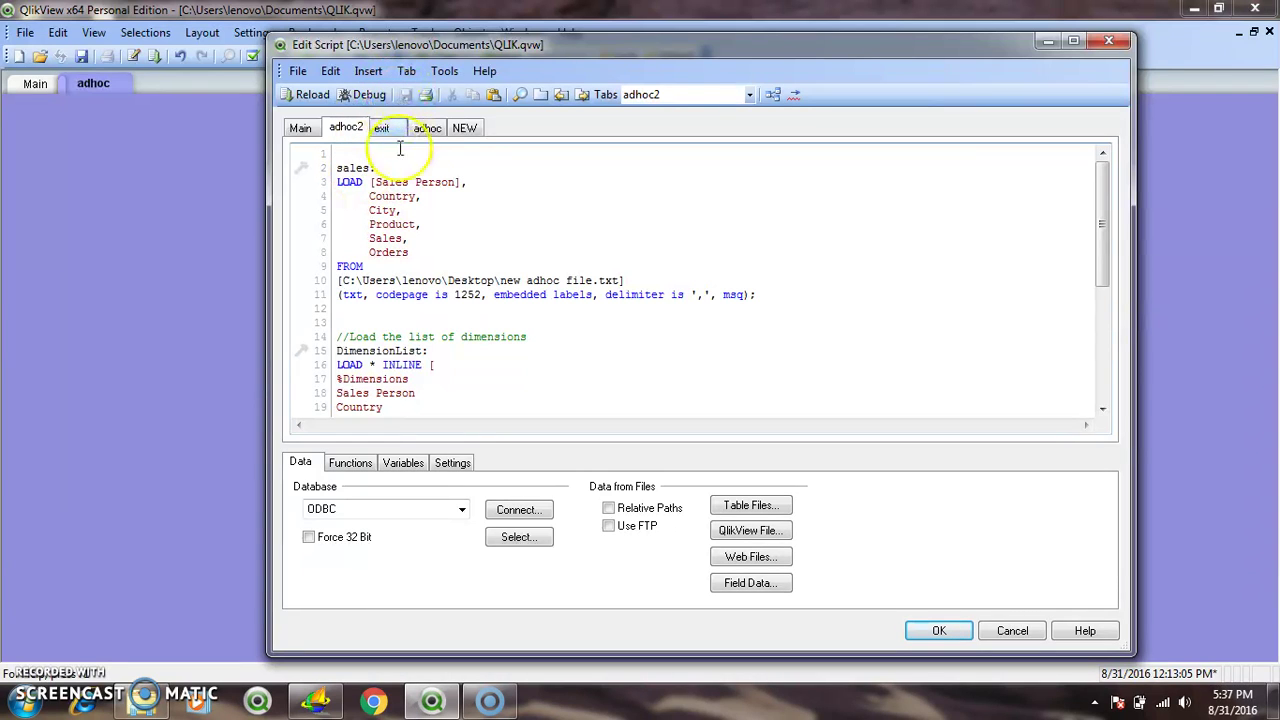
click(310, 96)
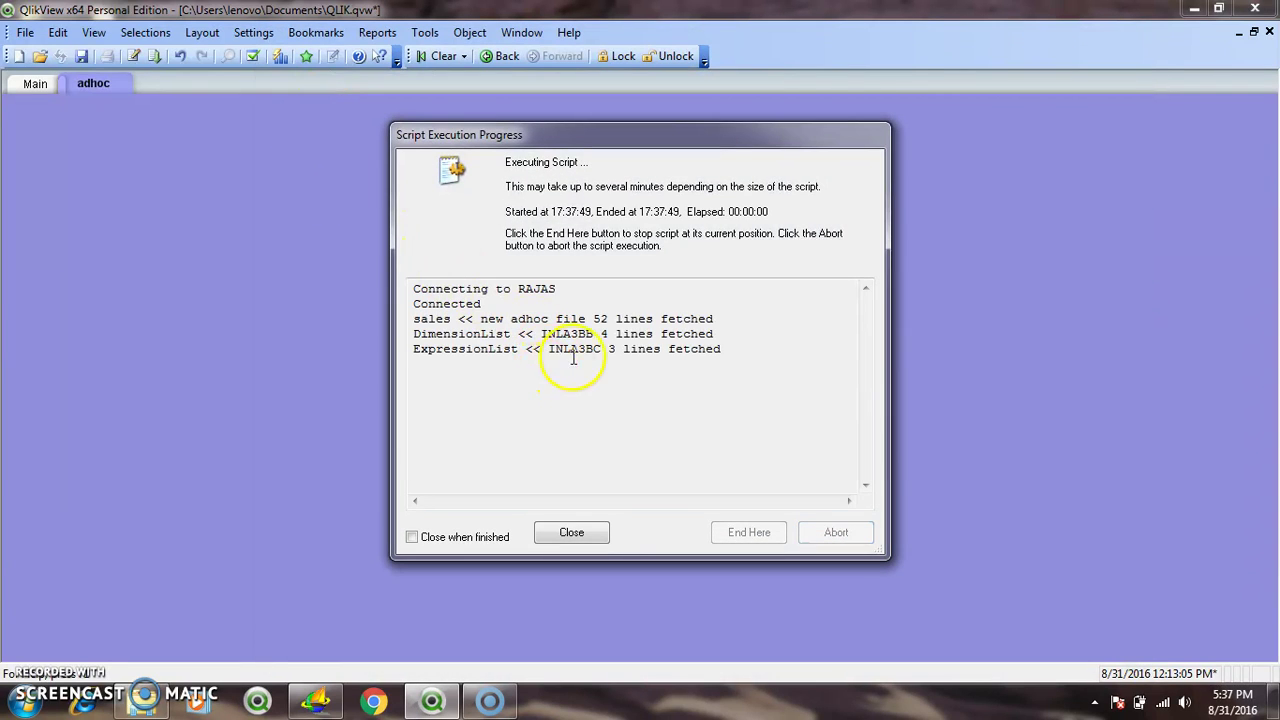
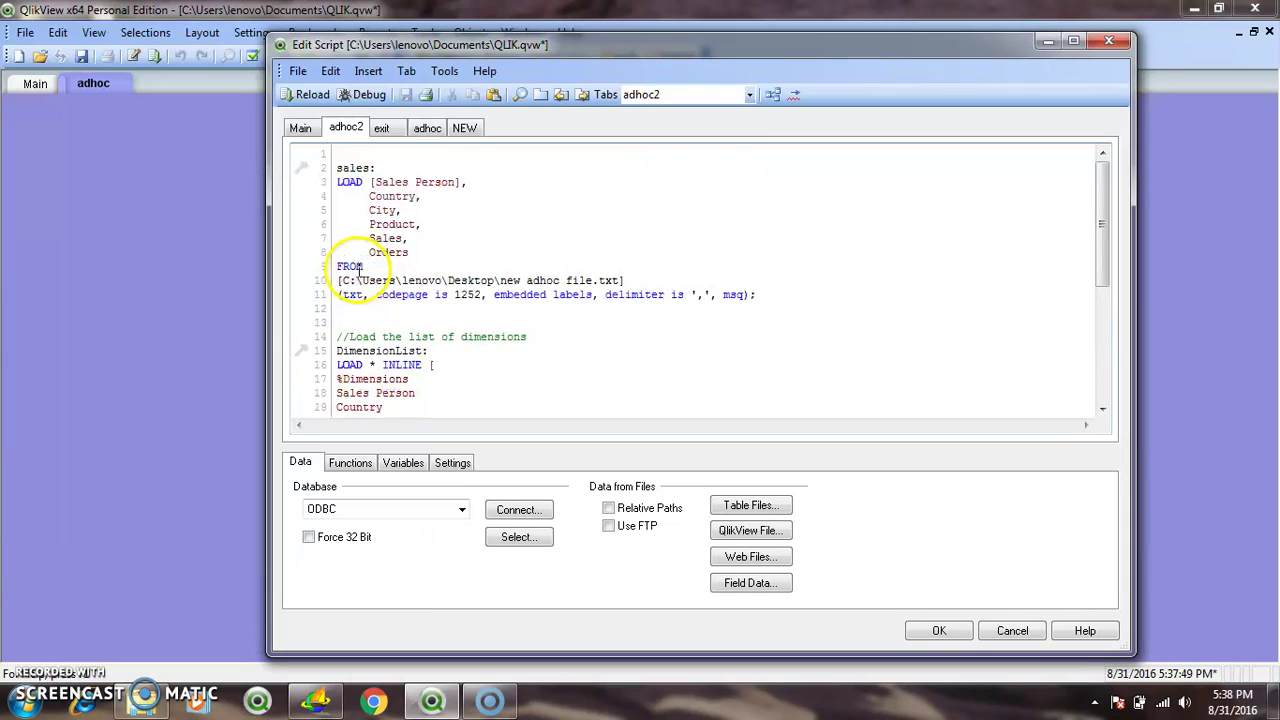
Step: Add the statement "TRACE Loading Sales table;" on the first line of adhoc2, above the sales label
click(346, 155)
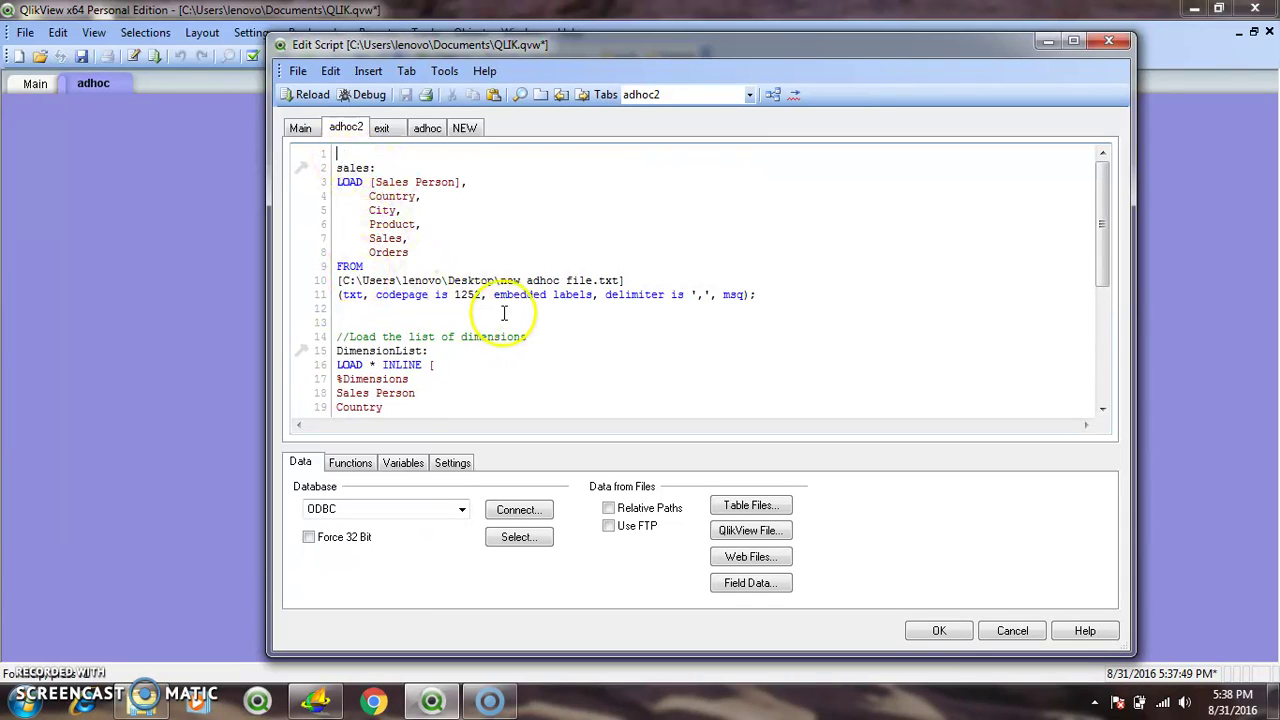
text(trt)
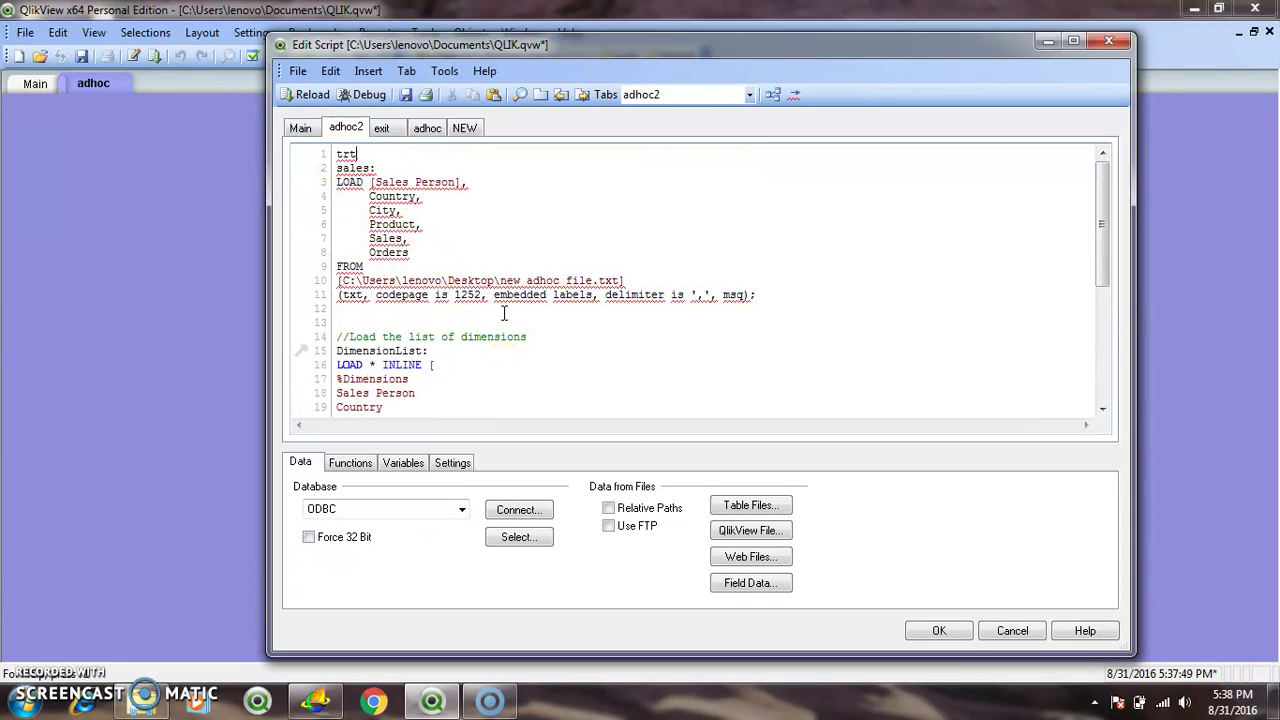
key(BackSpace)
key(BackSpace)
key(Return)
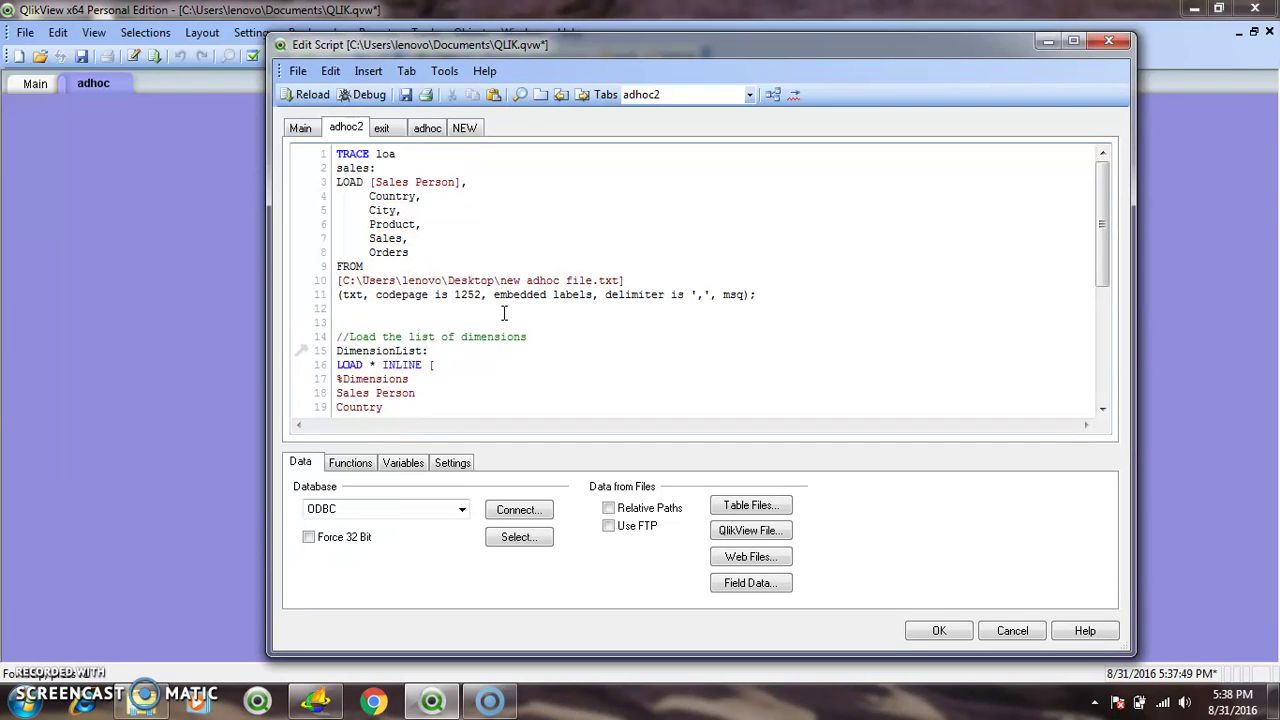
text(Loa)
text(ding table Sal)
key(BackSpace)
key(BackSpace)
key(BackSpace)
key(BackSpace)
key(BackSpace)
key(BackSpace)
key(BackSpace)
key(BackSpace)
text(t)
click(504, 313)
text(a)
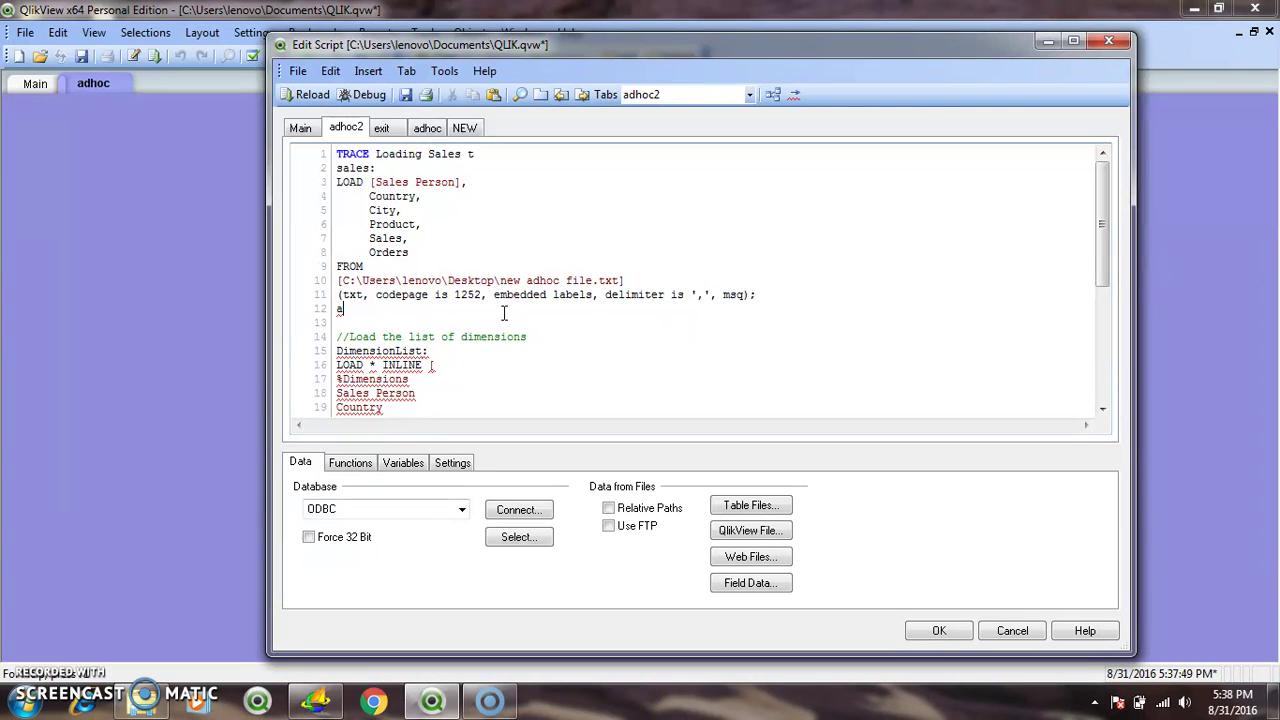
text(bl)
key(BackSpace)
key(BackSpace)
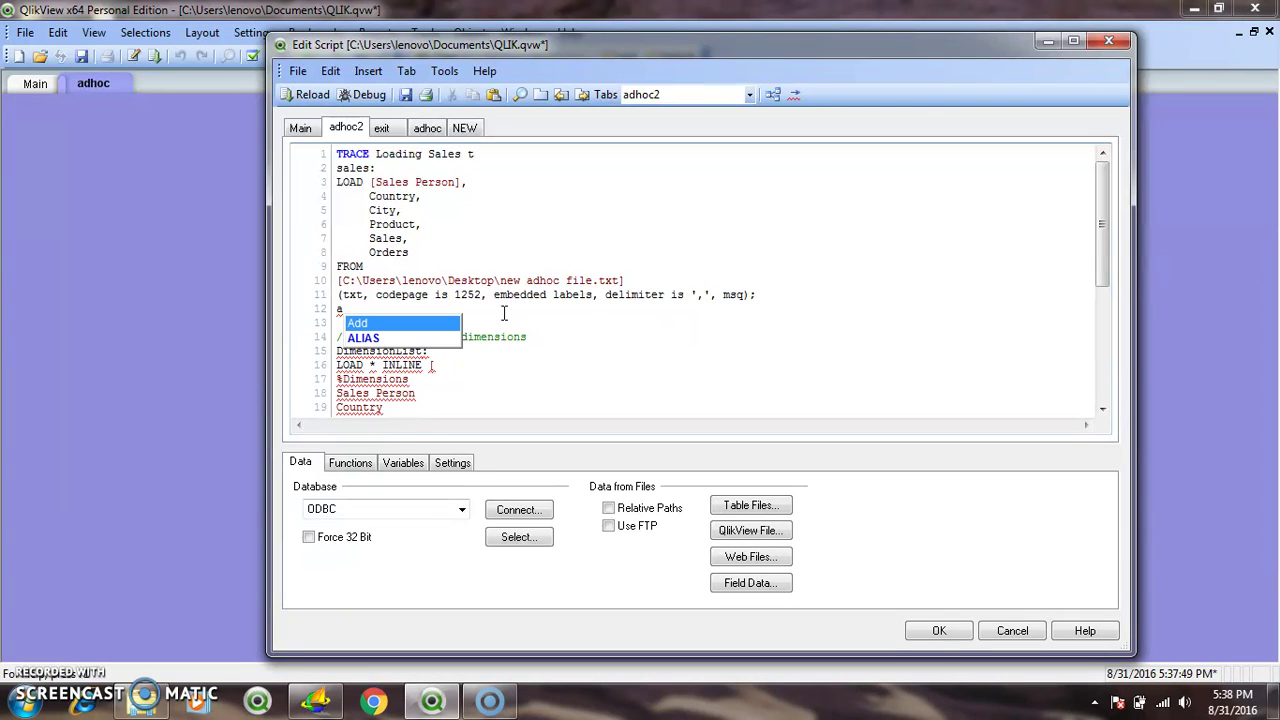
key(BackSpace)
click(504, 155)
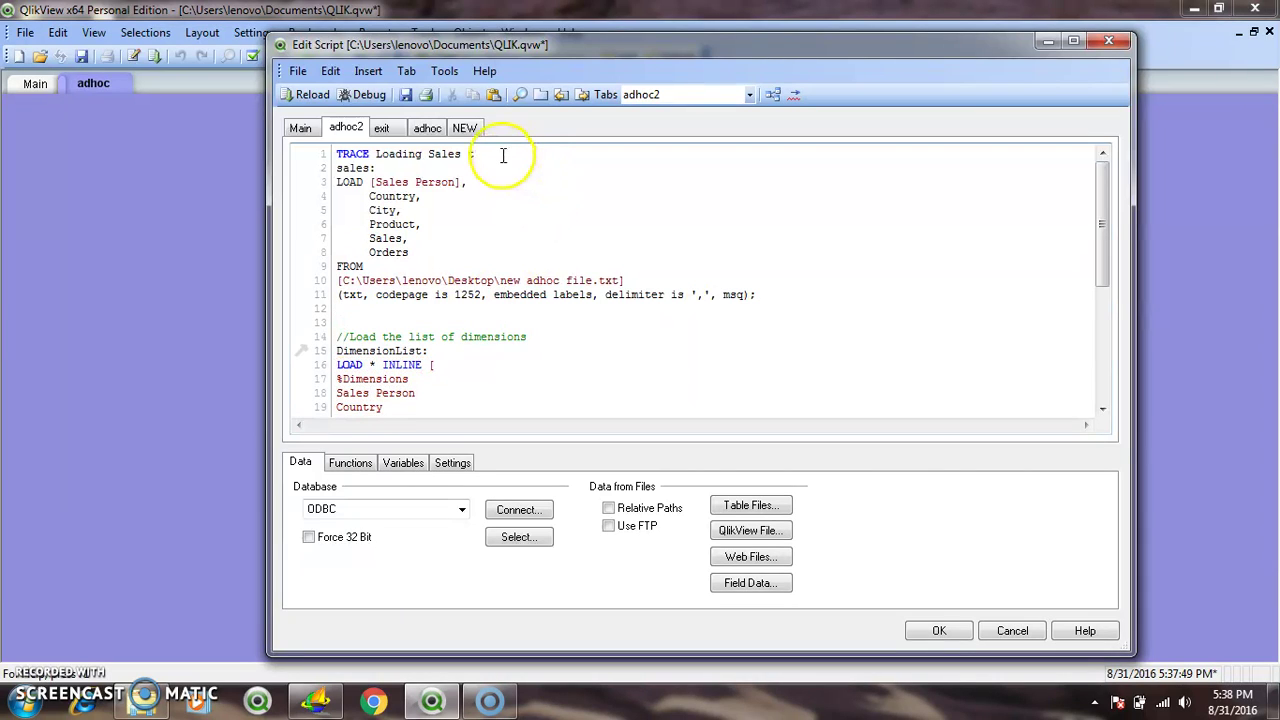
text(able)
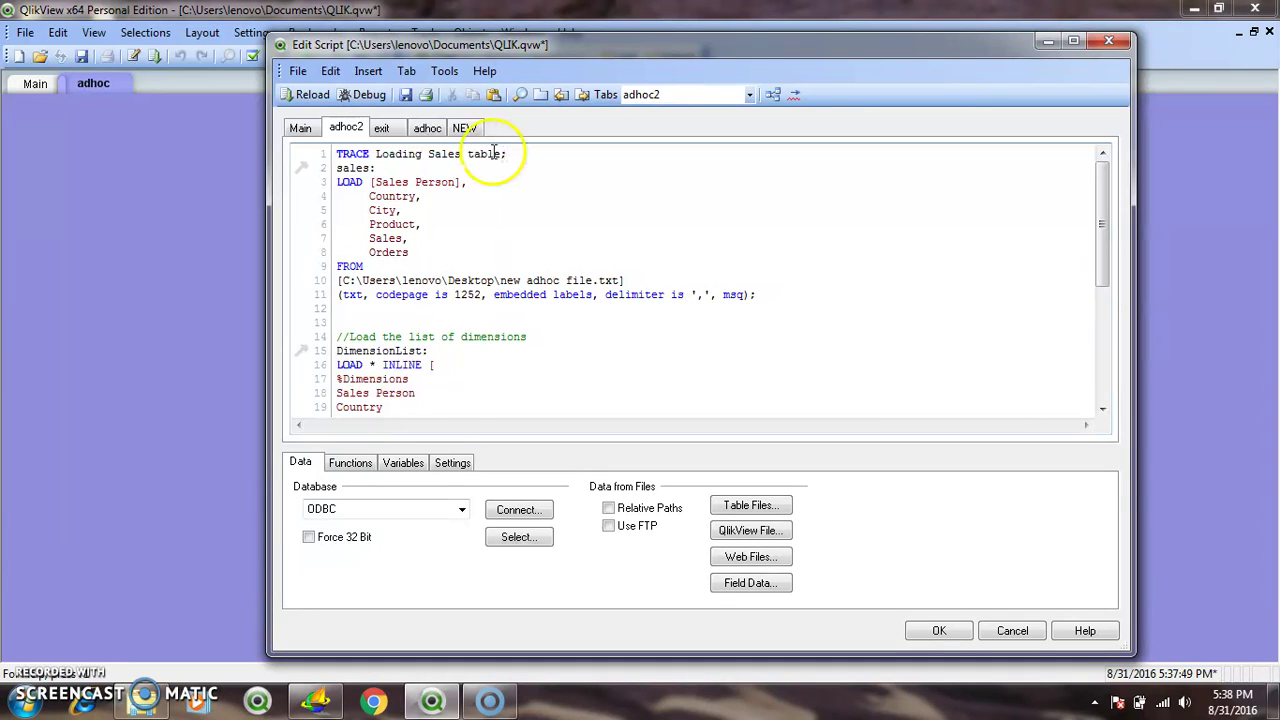
Step: Insert two lines above the dimensions comment and add "TRACE Loading Dimension Talbe;" directly above it
scroll(486, 152, down, 2)
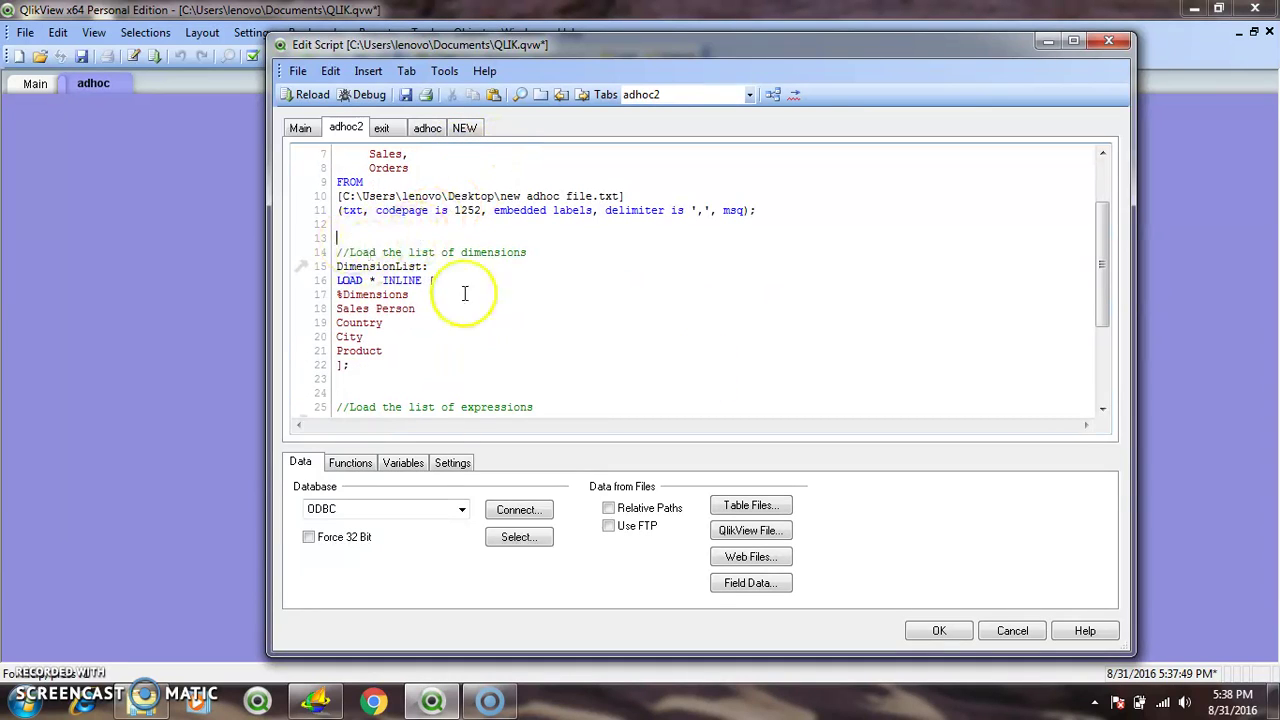
key(Return)
key(Return)
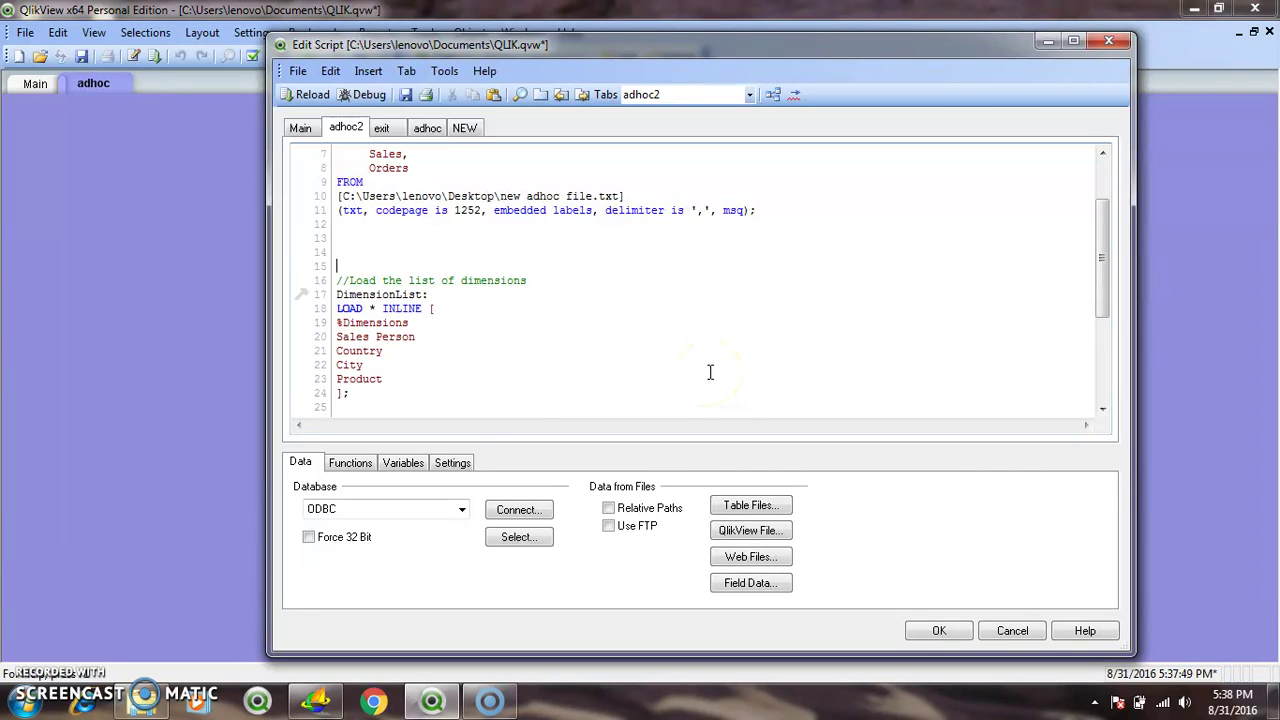
text(TRACE L)
text(oading Dimension Talbe)
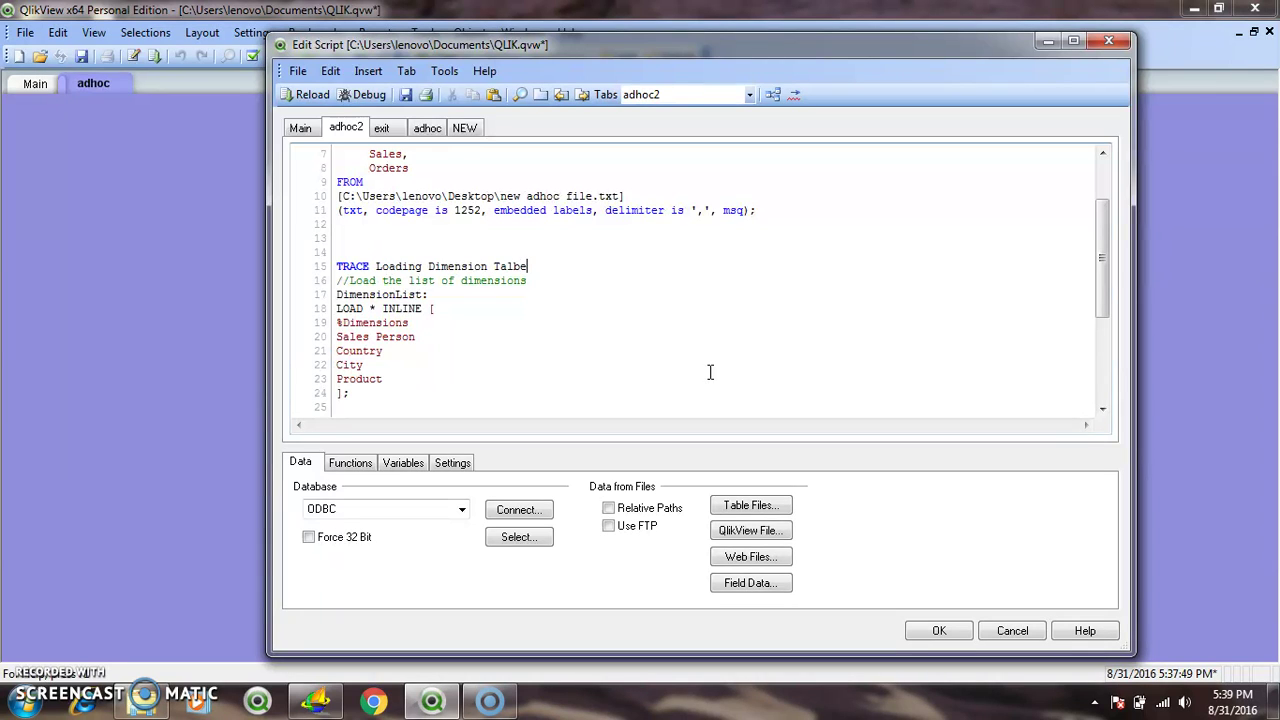
click(710, 372)
Step: Insert two lines above the expressions comment and add "trace Loading Expression table;" directly above it
scroll(563, 386, down, 3)
click(354, 290)
key(Return)
key(Return)
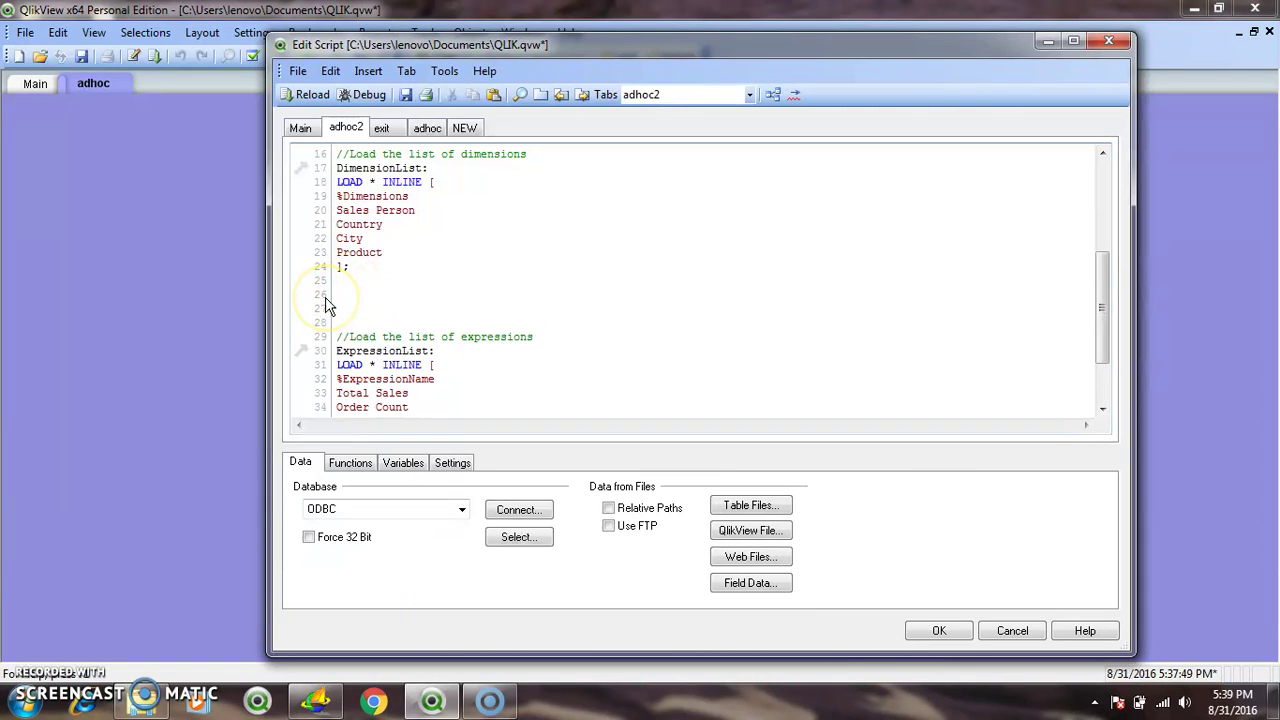
text(trace Loading)
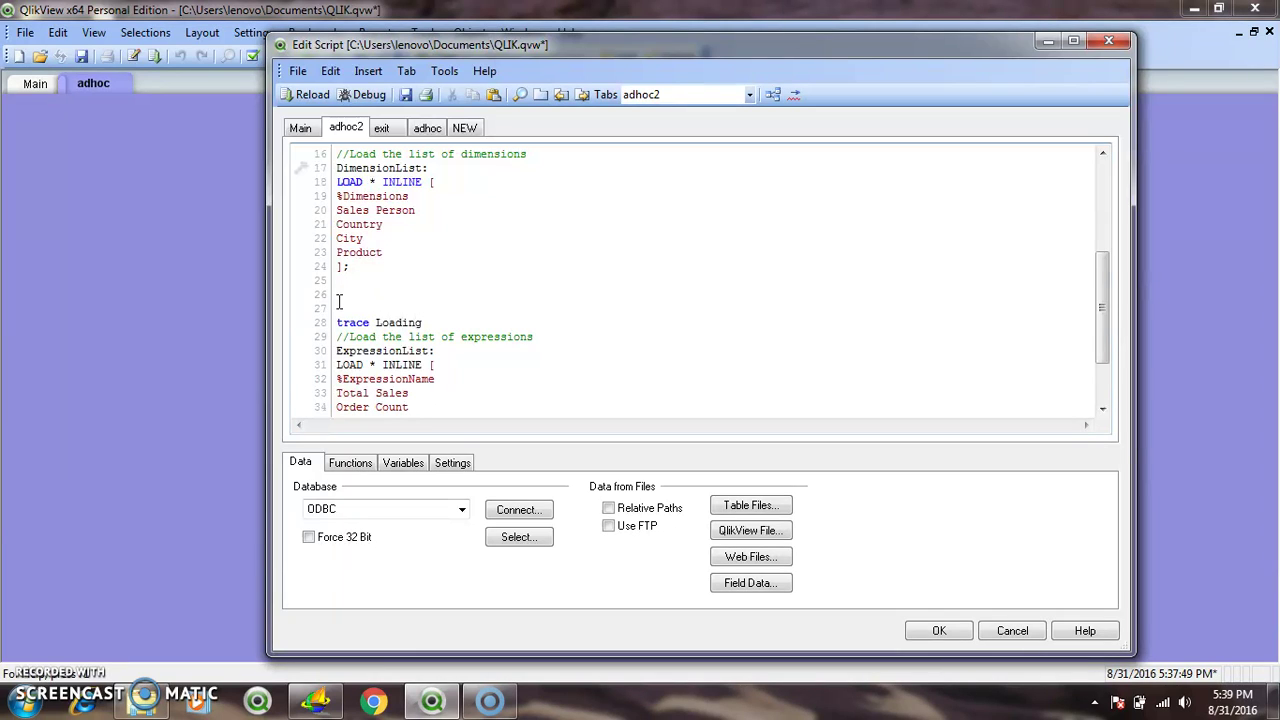
key(BackSpace)
key(BackSpace)
text(table;)
scroll(340, 340, down, 2)
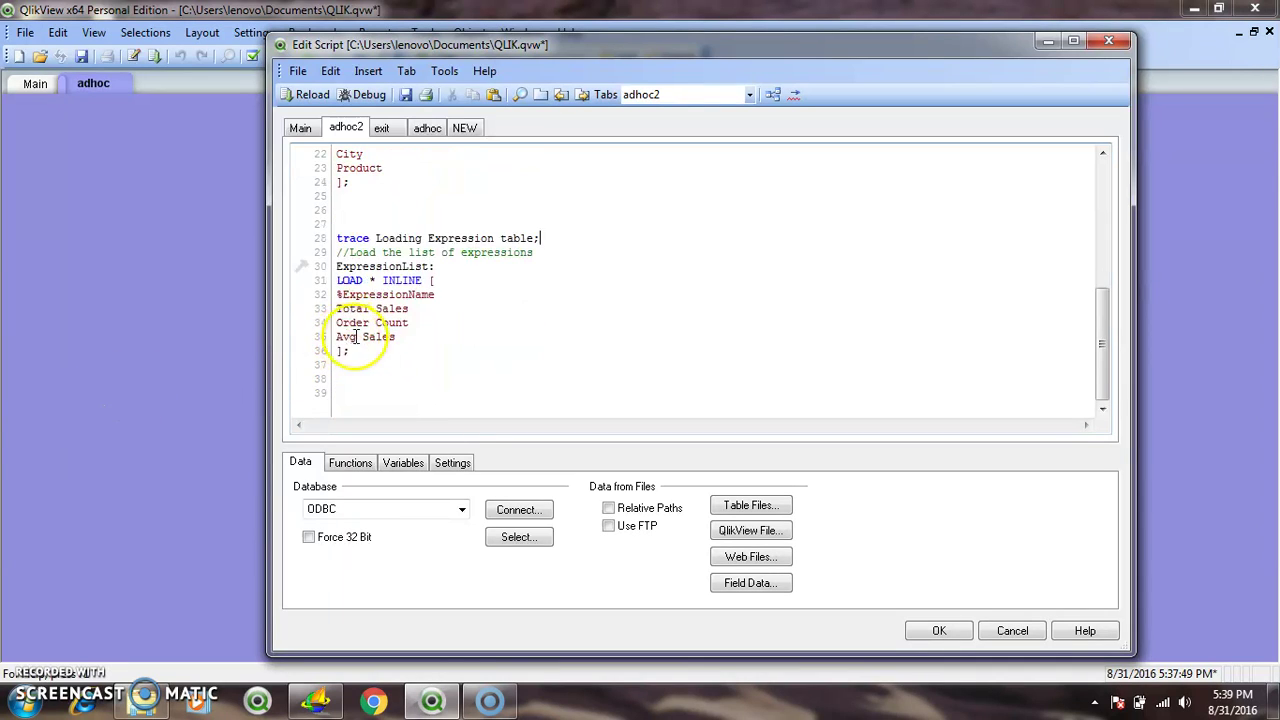
Step: Reload the data, check the three trace messages in the execution log, and close it without adding any list boxes
scroll(345, 330, up, 7)
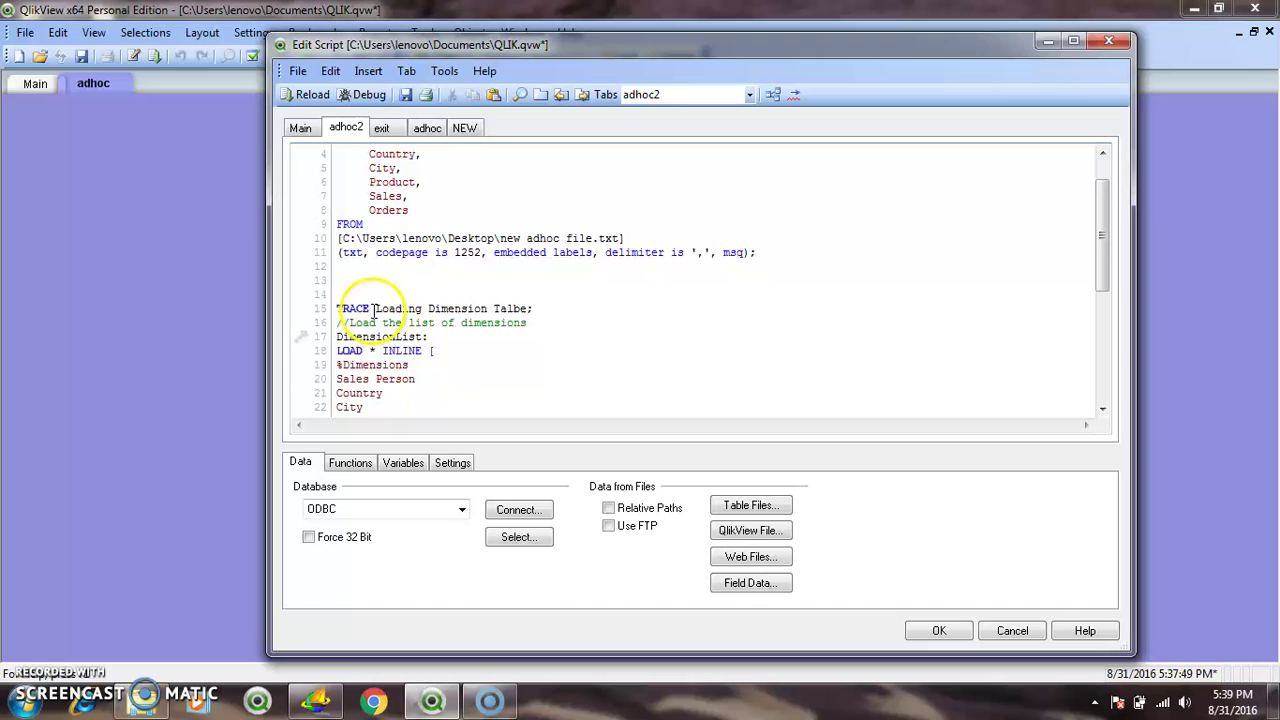
click(313, 108)
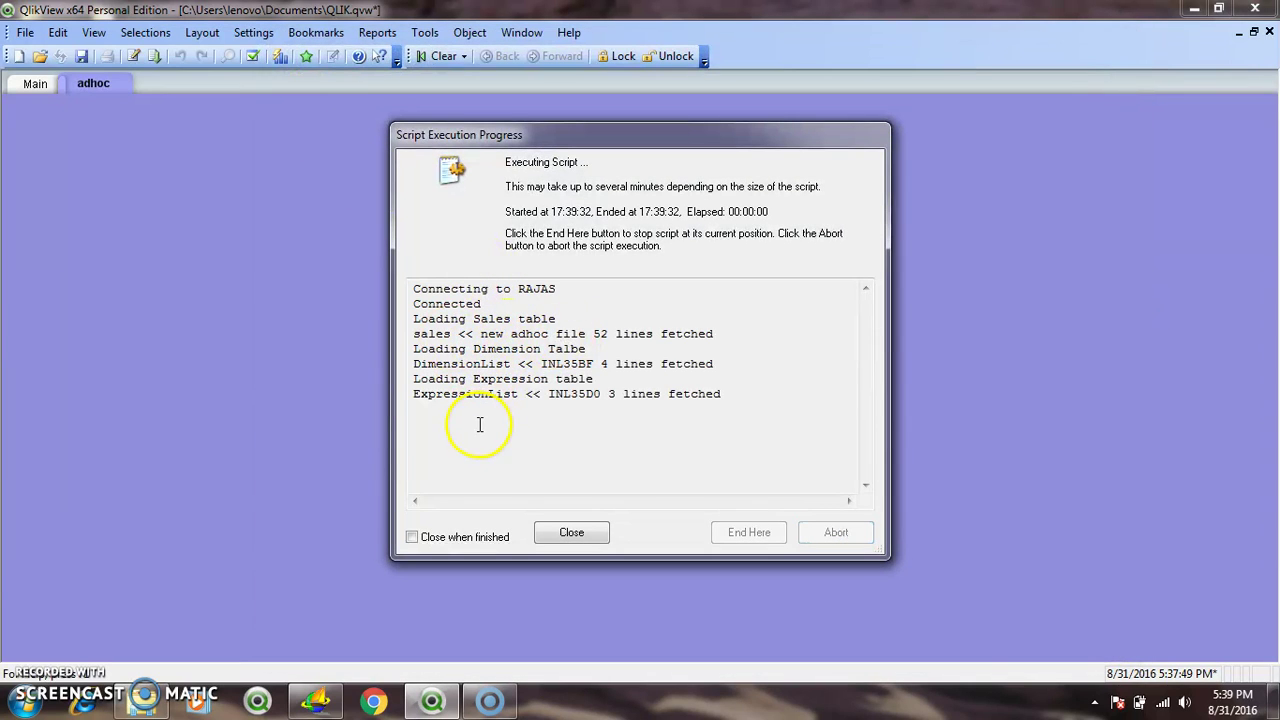
drag(413, 318, 571, 319)
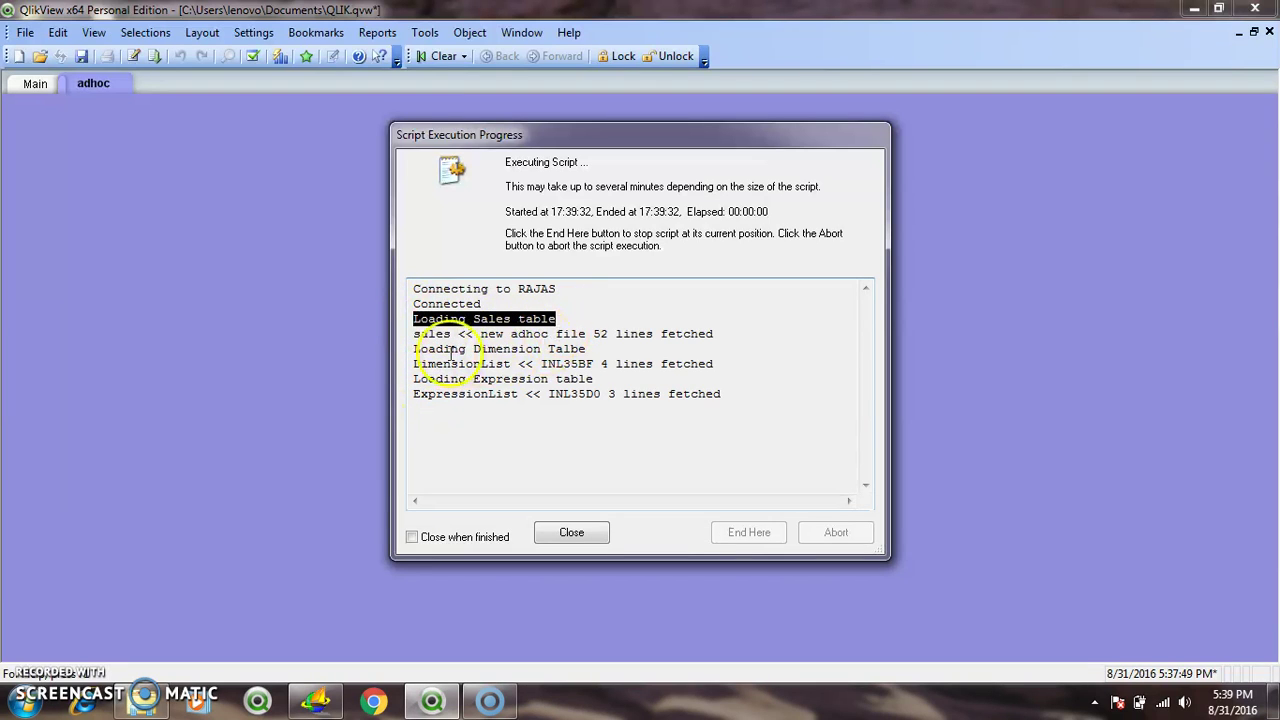
drag(413, 348, 585, 347)
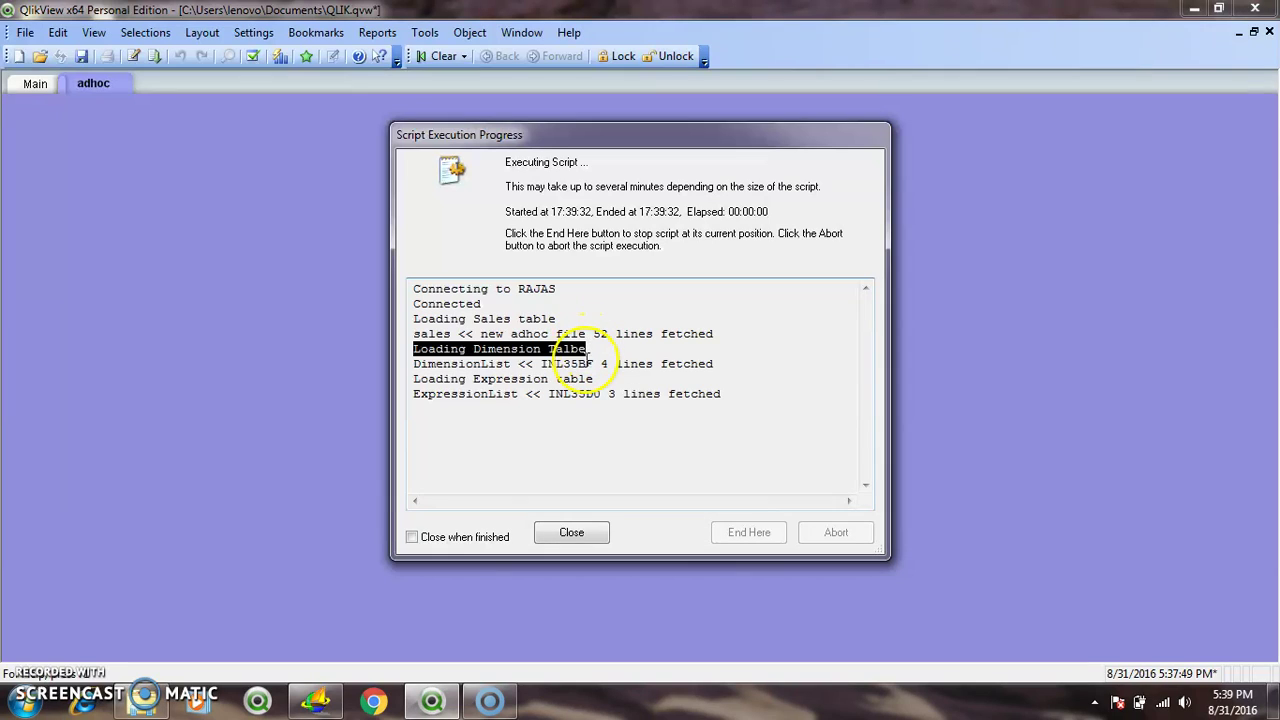
drag(414, 379, 592, 382)
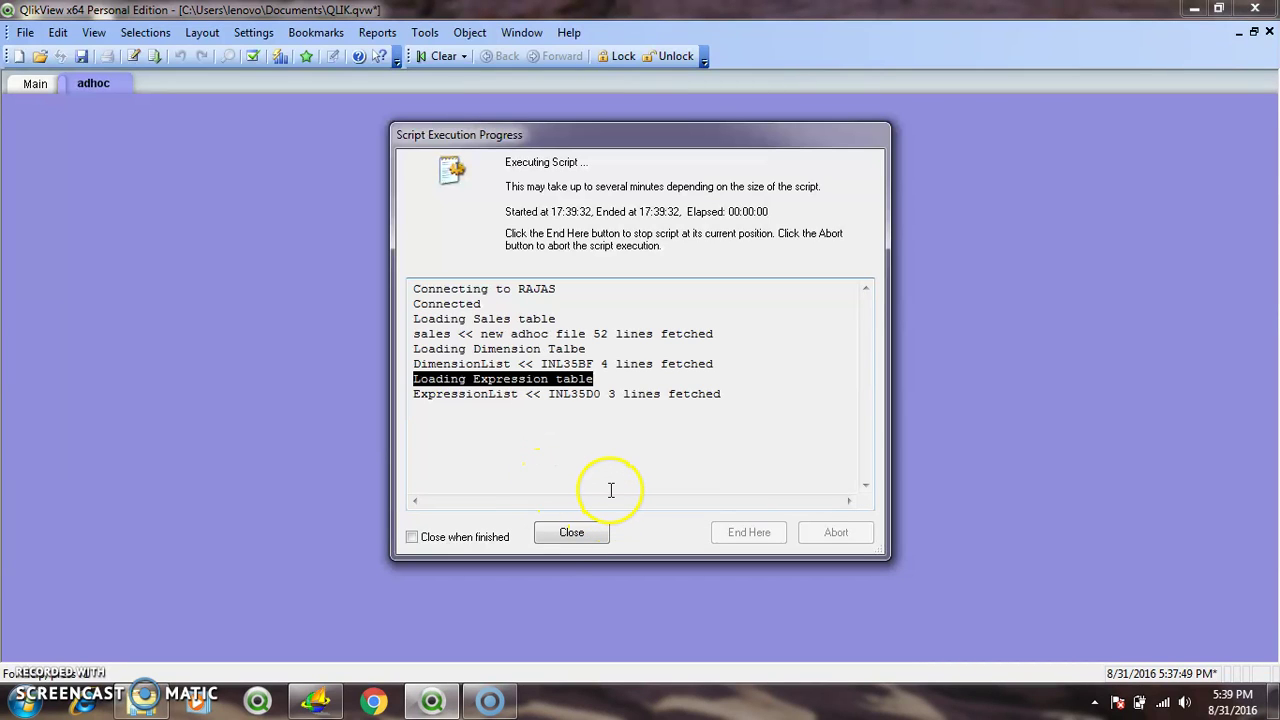
click(566, 536)
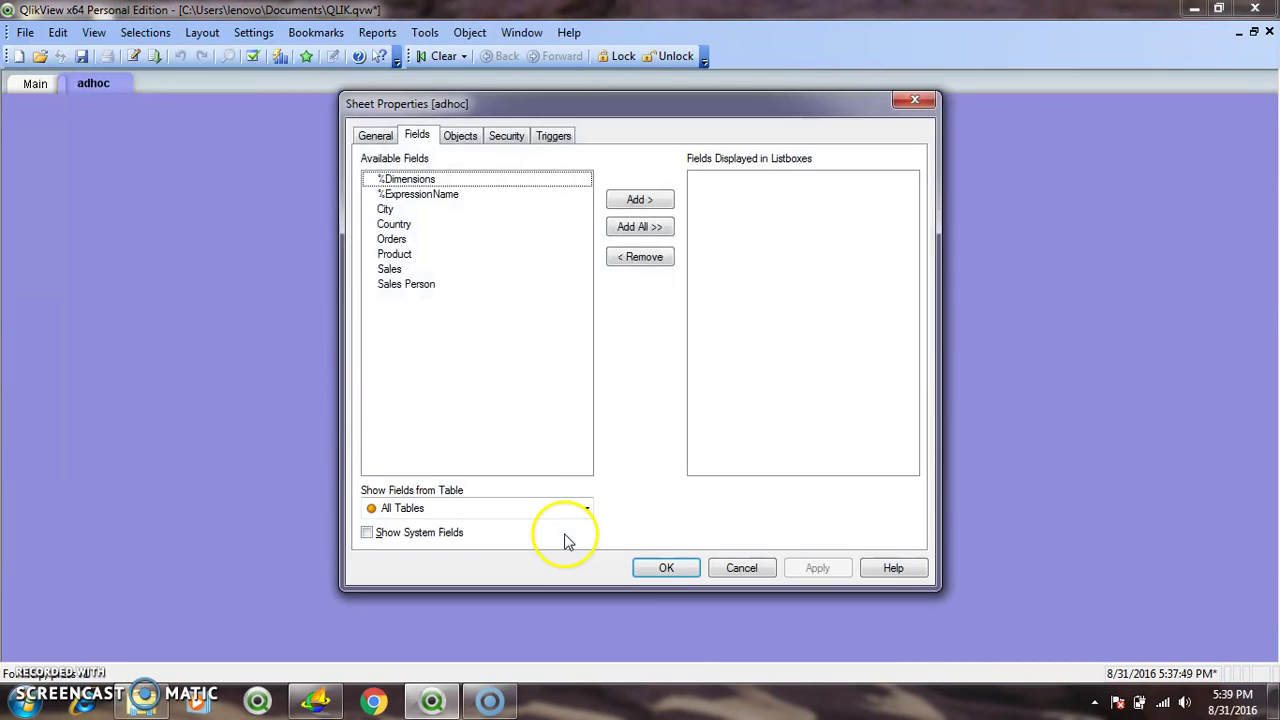
click(666, 568)
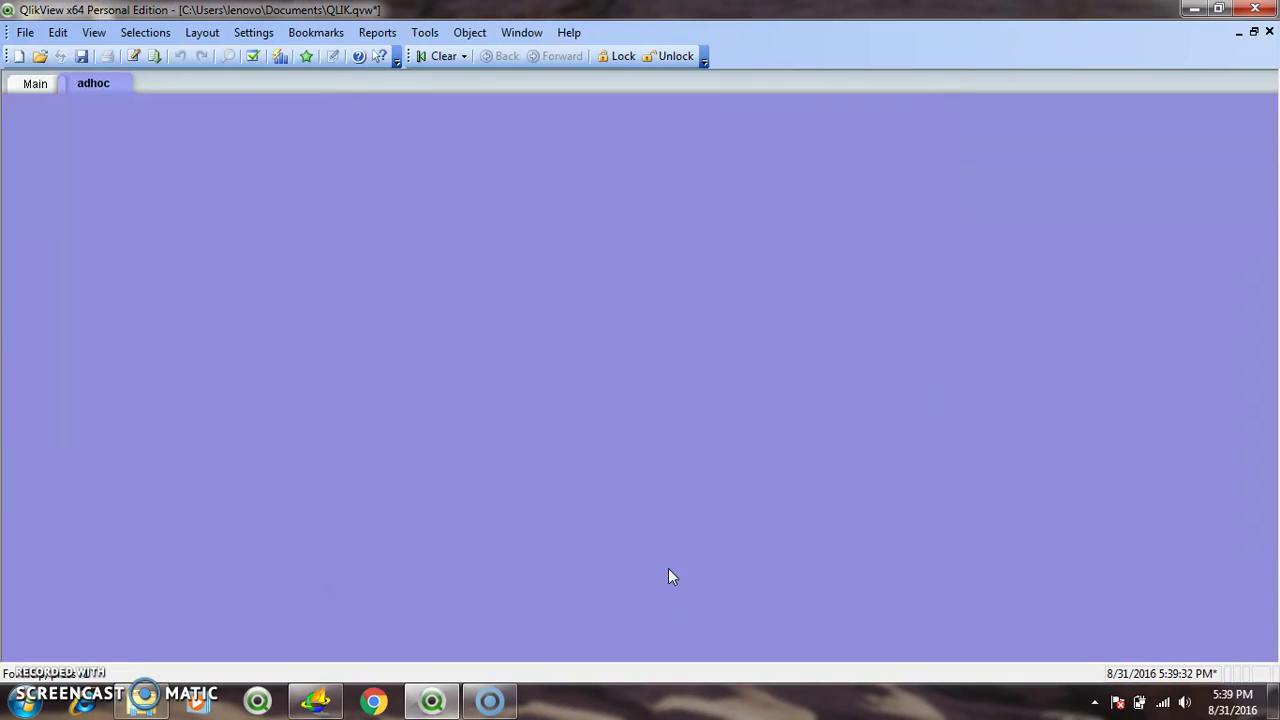
Step: Start a new chart on the adhoc sheet with Straight Table as its type and proceed to its dimensions
right_click(370, 224)
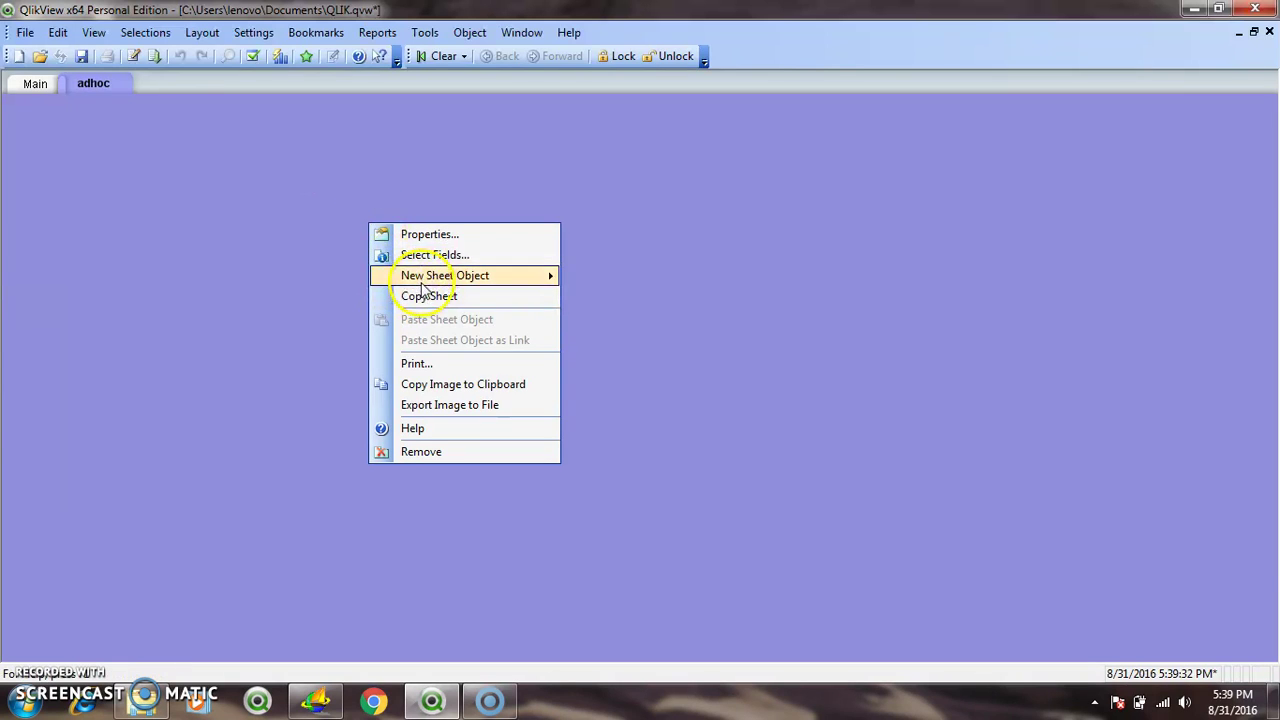
mouse_move(452, 283)
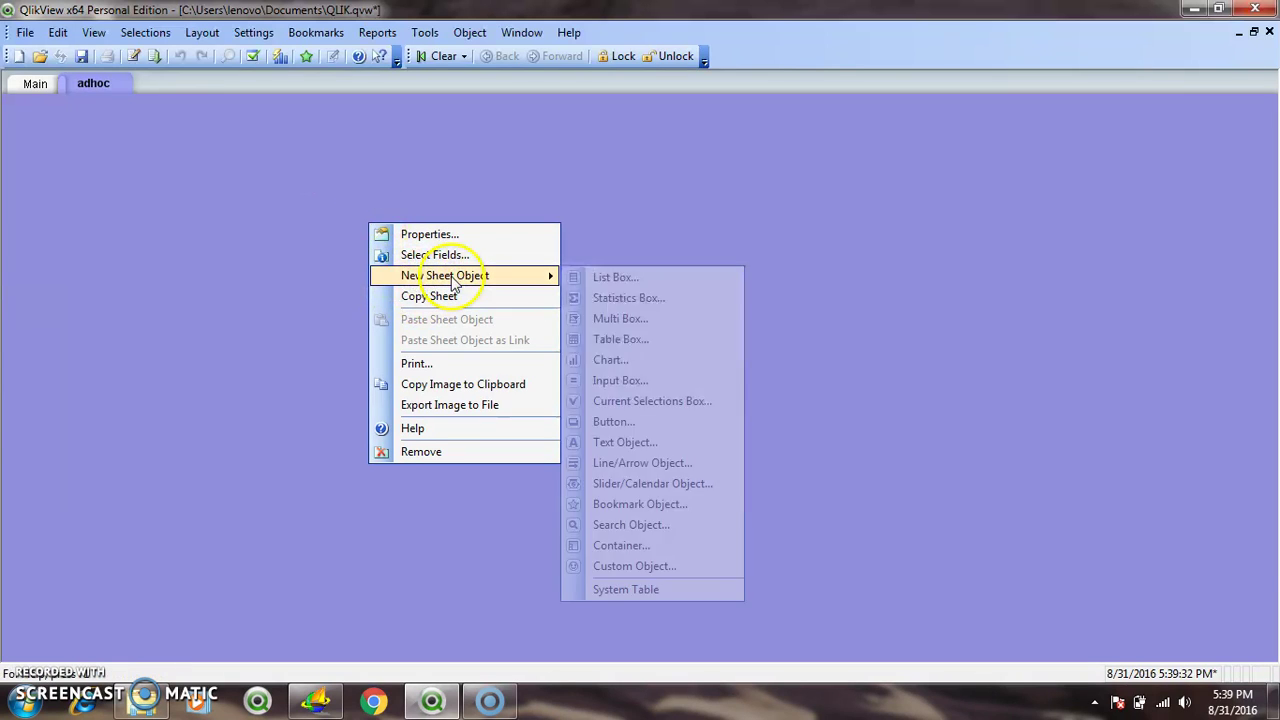
click(594, 210)
right_click(423, 195)
mouse_move(473, 247)
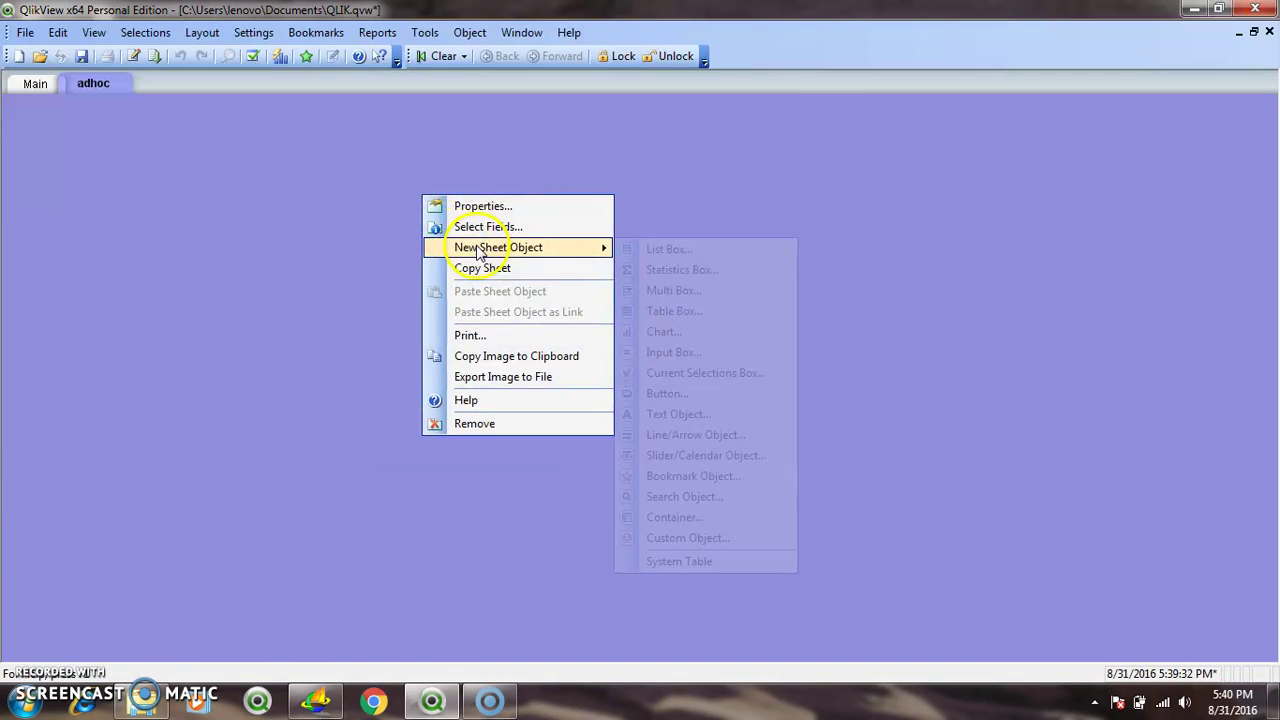
click(682, 330)
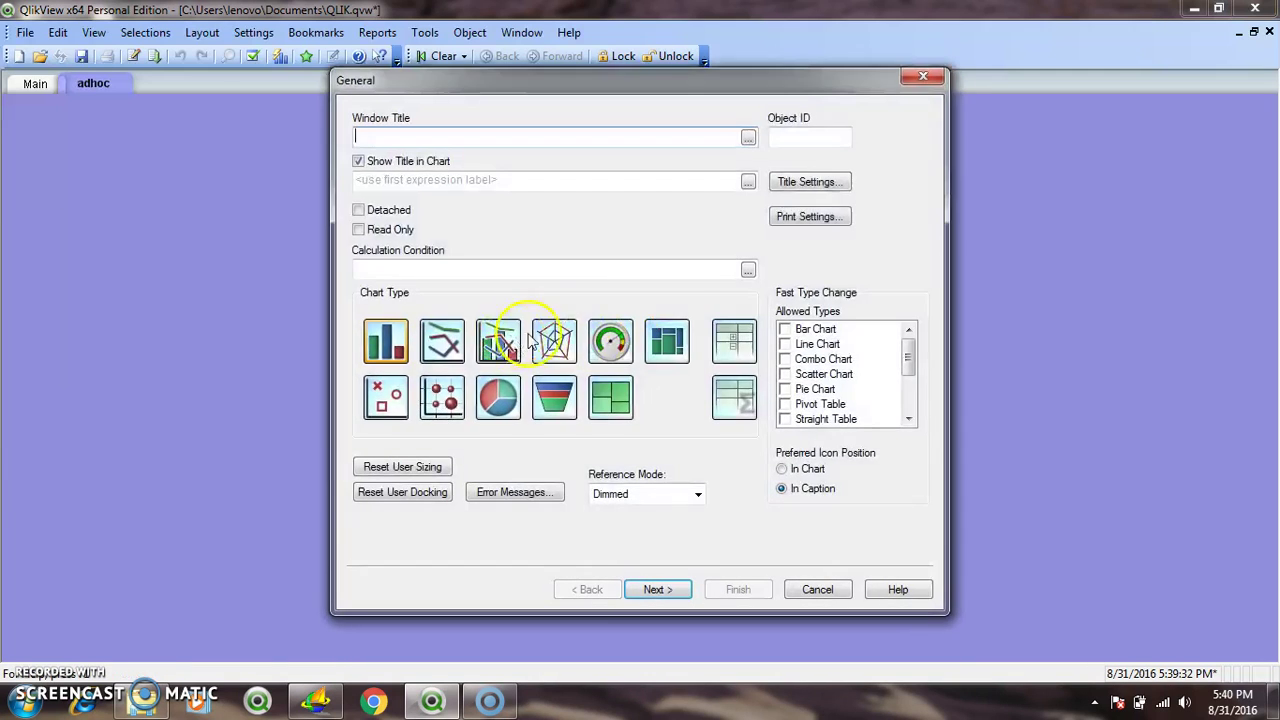
click(738, 406)
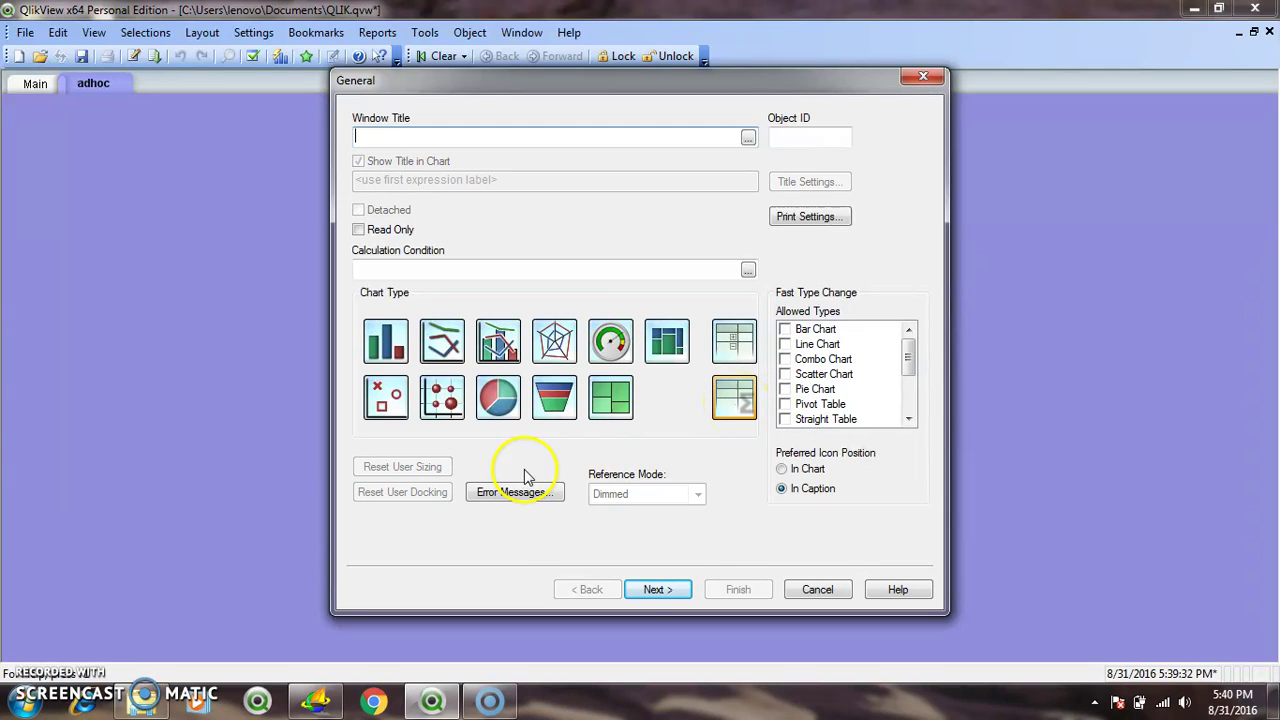
click(657, 589)
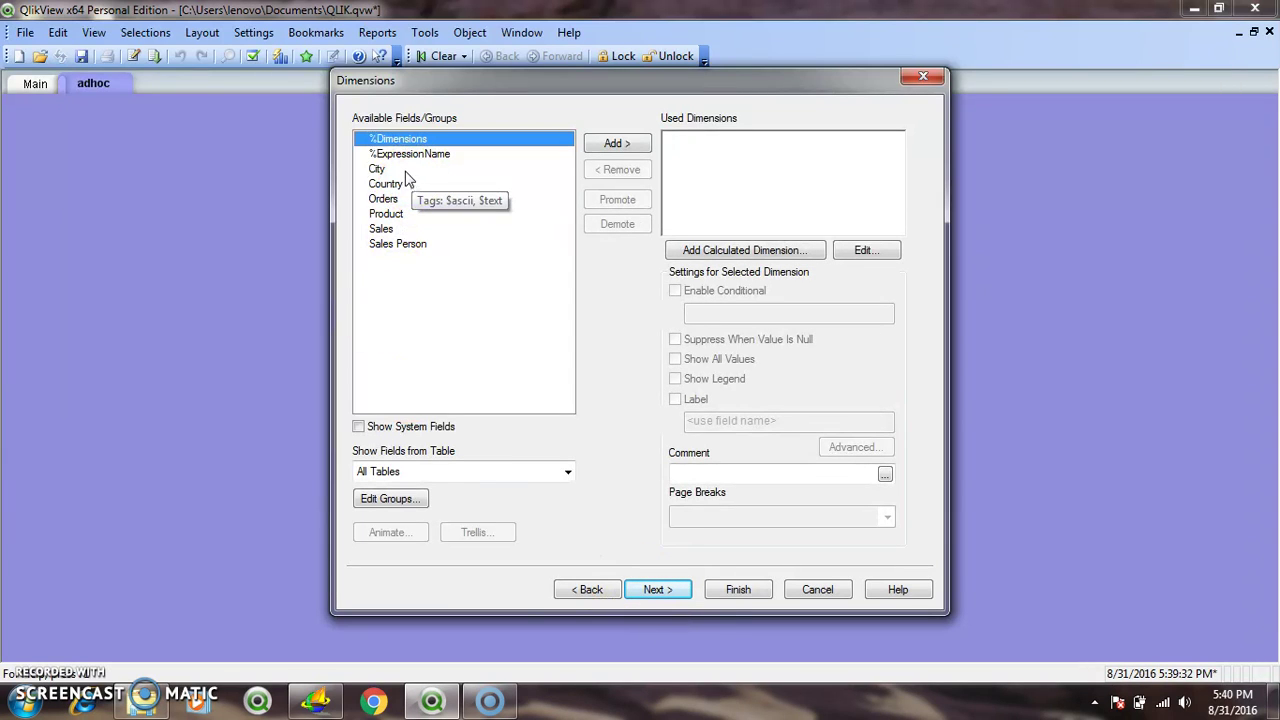
Step: Add City, Country, Product and Sales Person as the chart's used dimensions, leaving out Orders
double_click(406, 170)
double_click(418, 172)
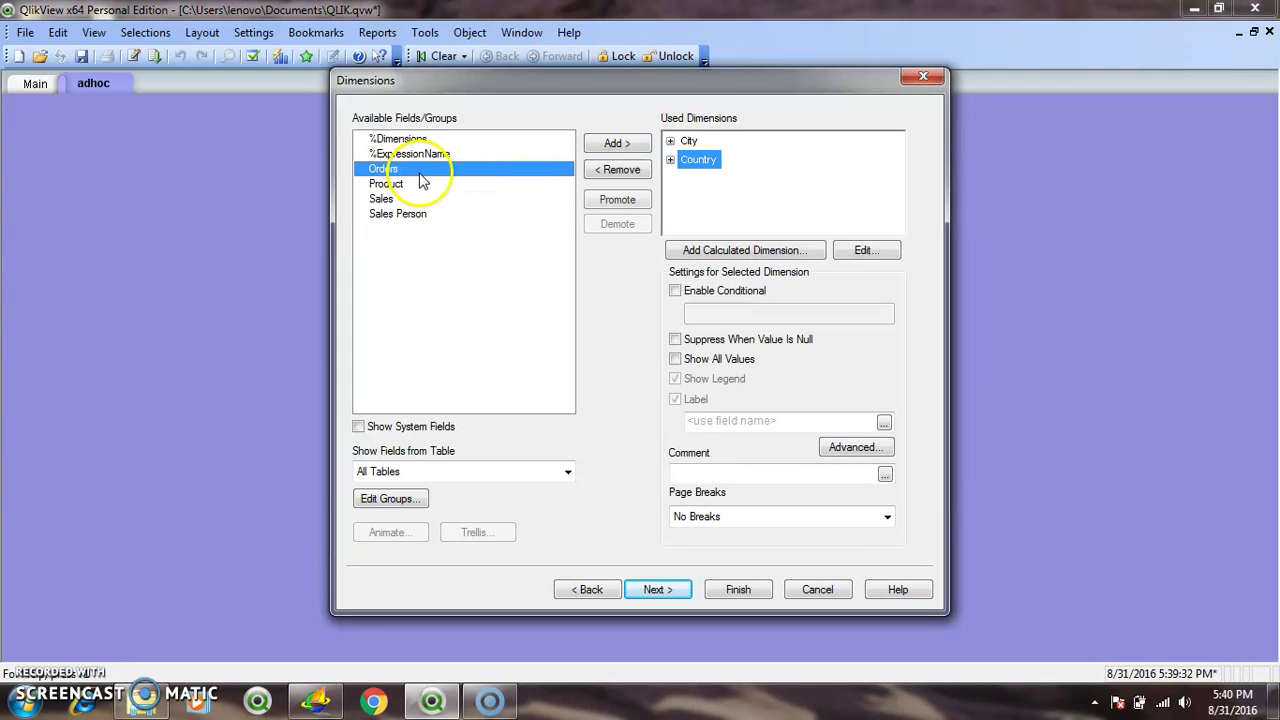
double_click(421, 172)
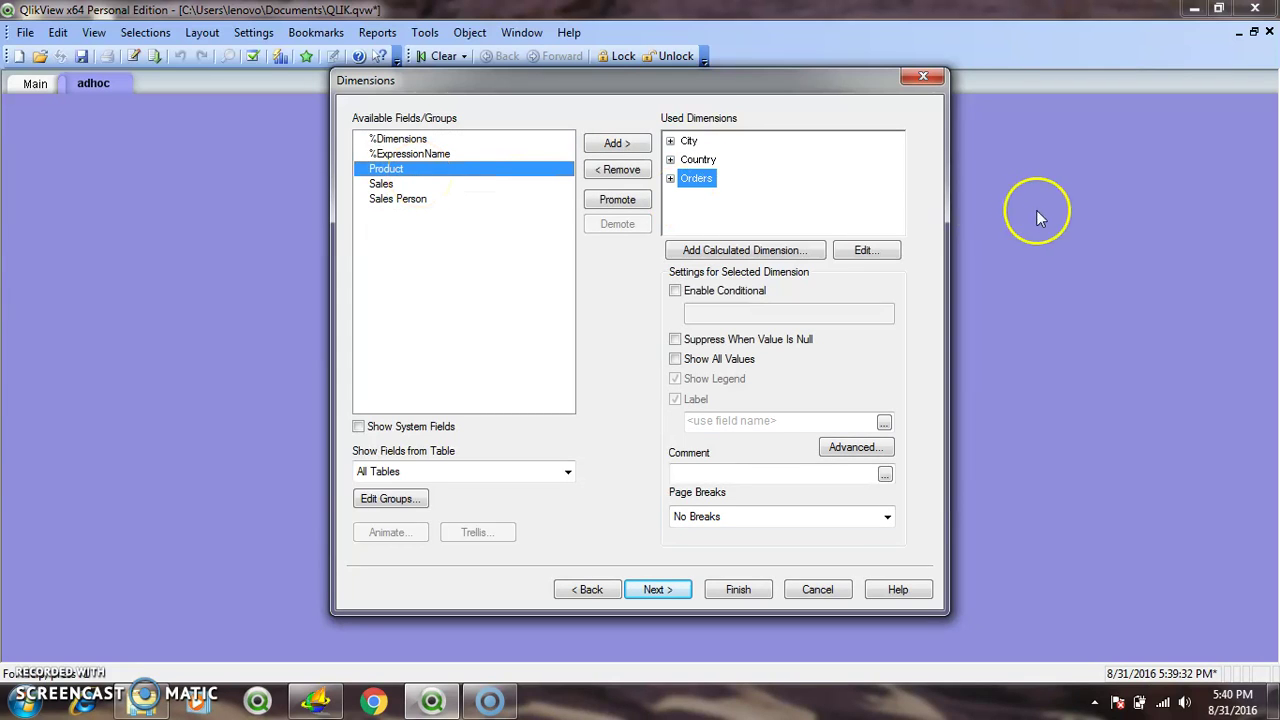
click(641, 174)
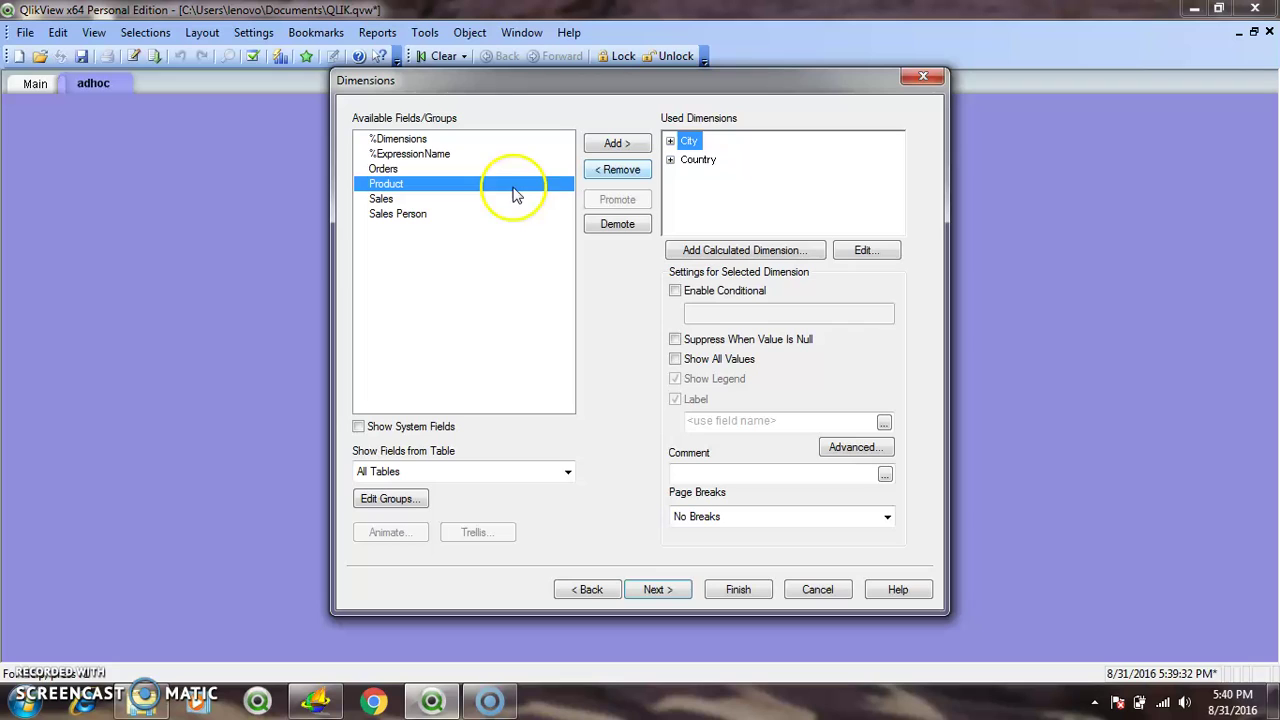
double_click(410, 185)
double_click(417, 199)
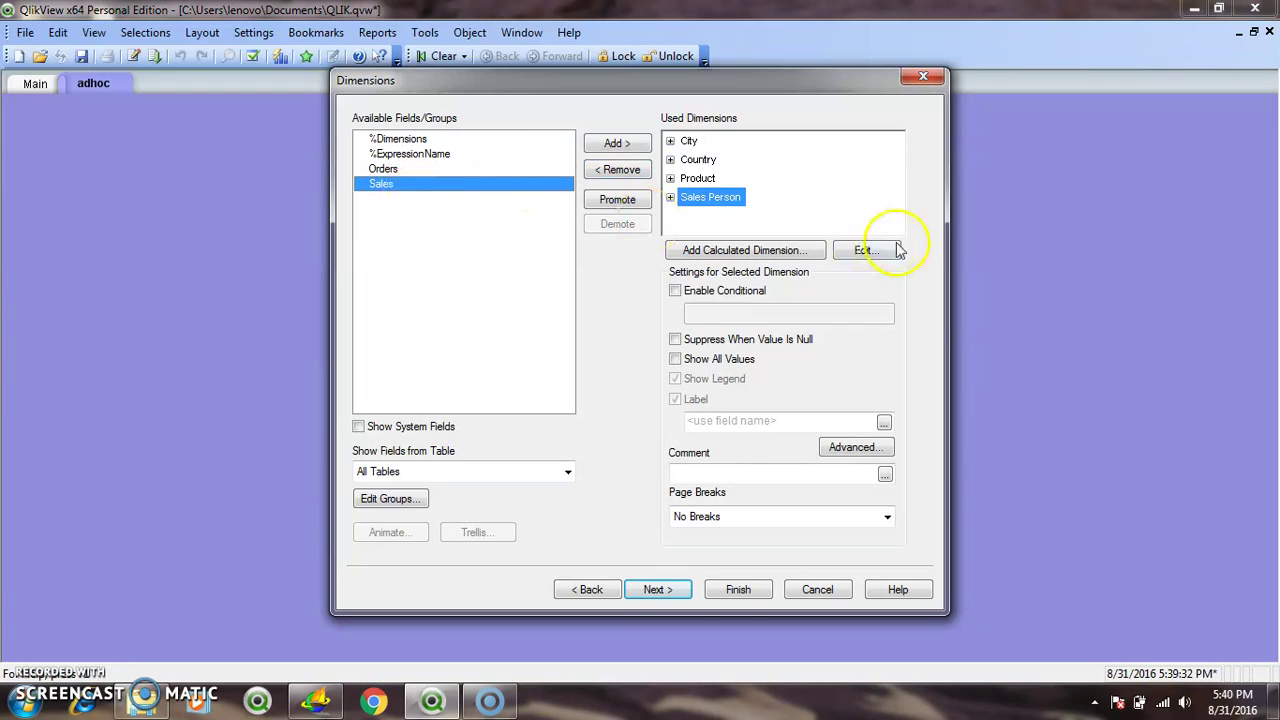
Step: Proceed to the chart's expressions and define the first one as sum(Sales)
click(655, 590)
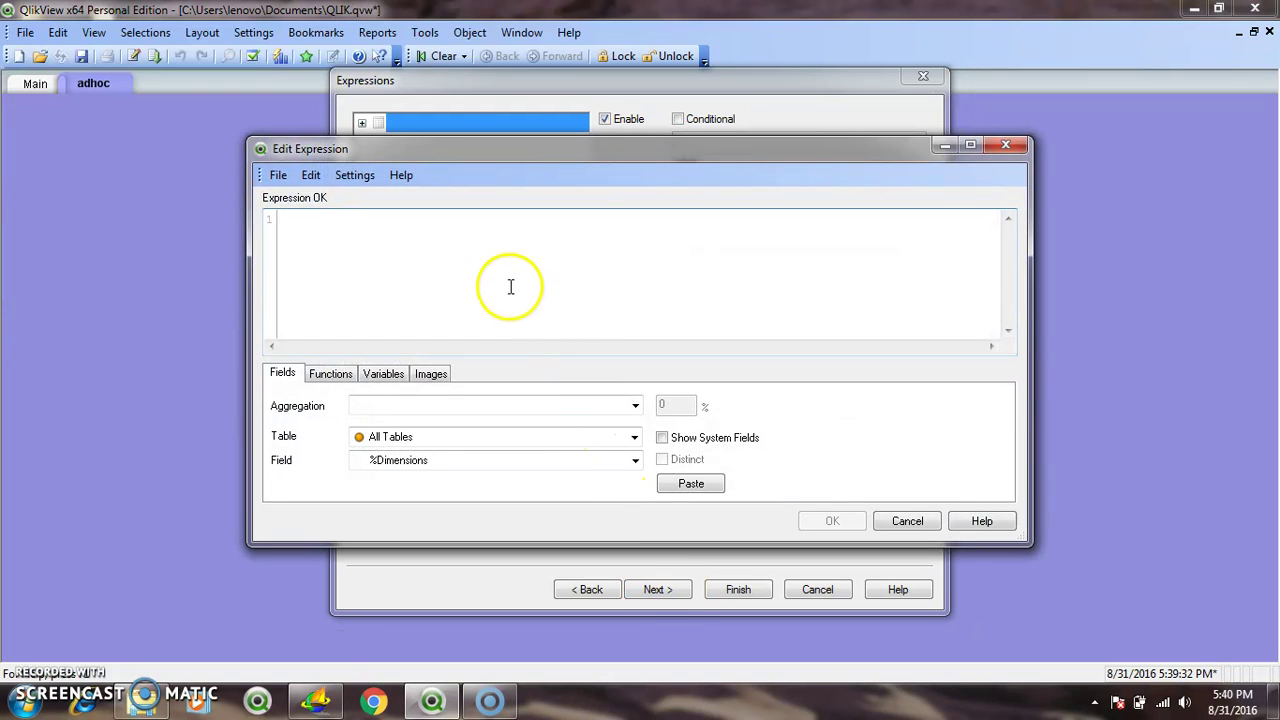
text(sum)
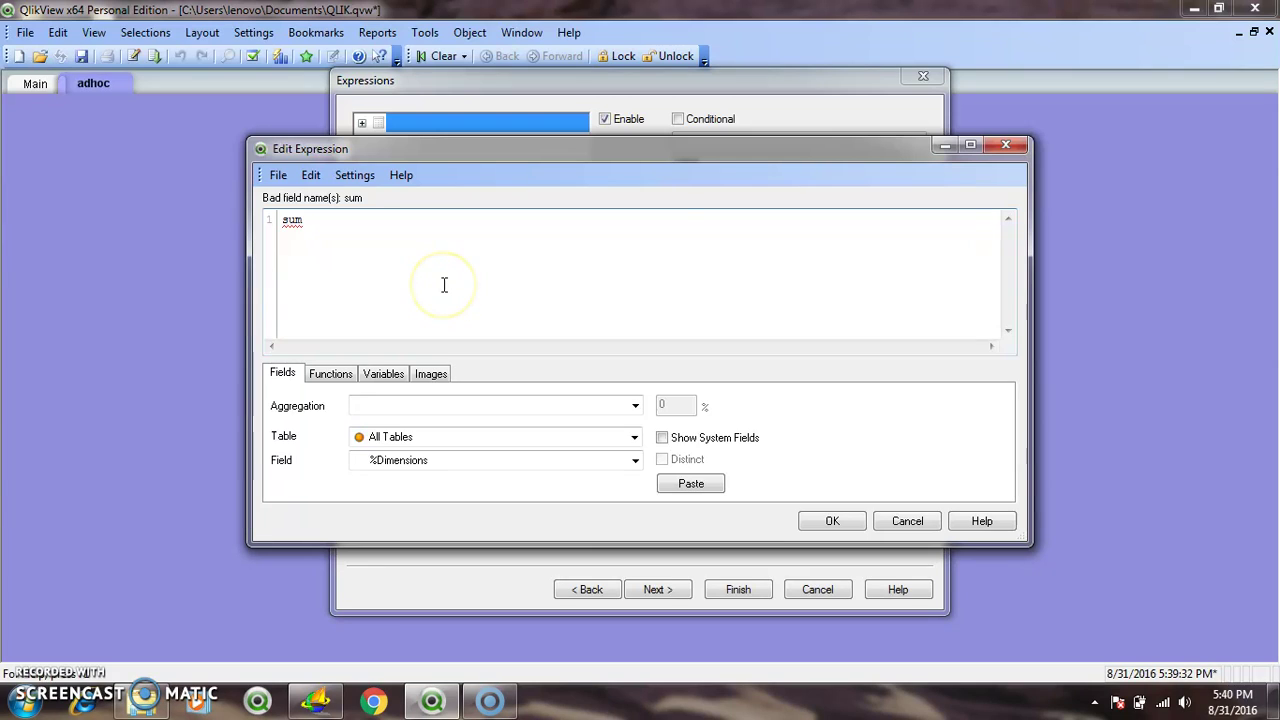
text((sa)
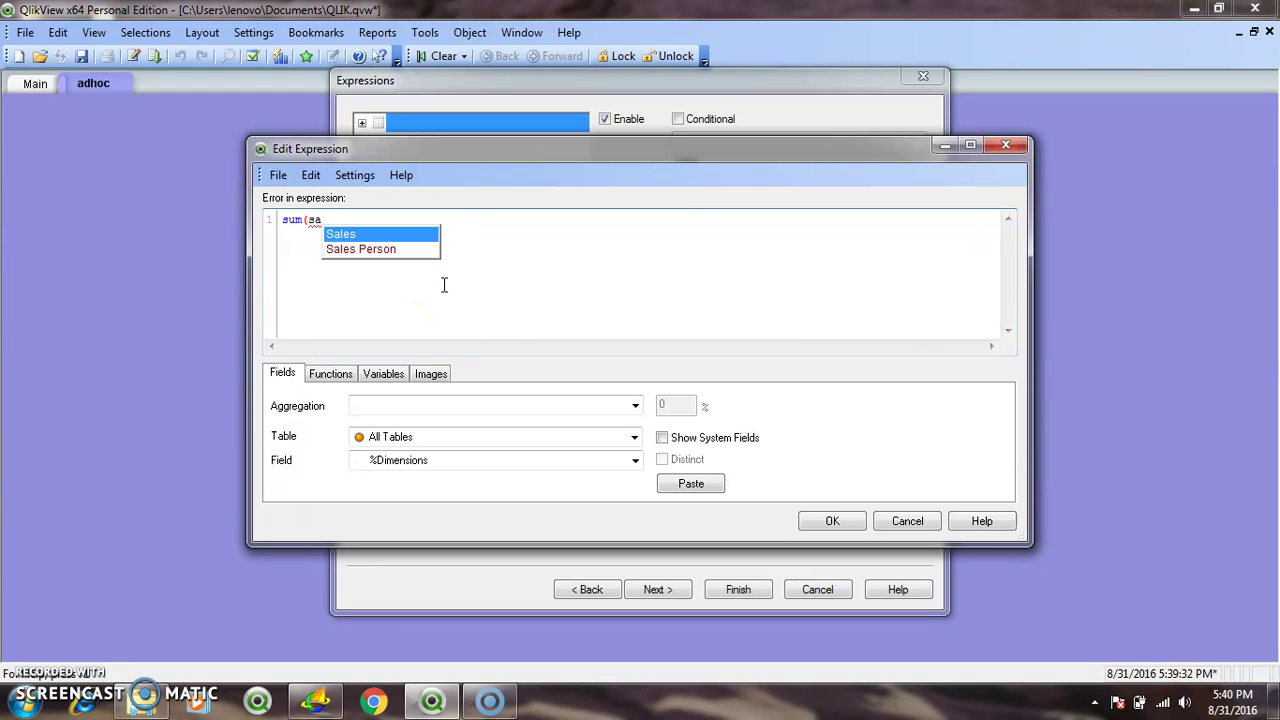
key(Return)
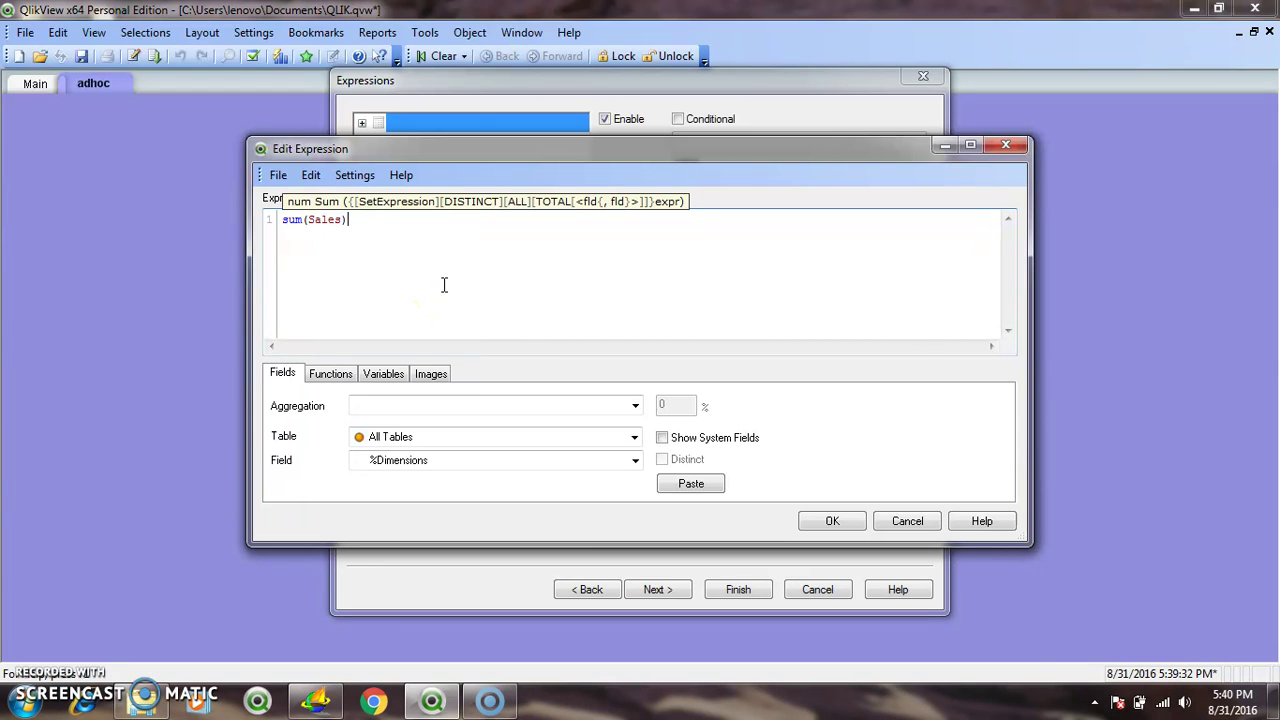
text())
click(840, 521)
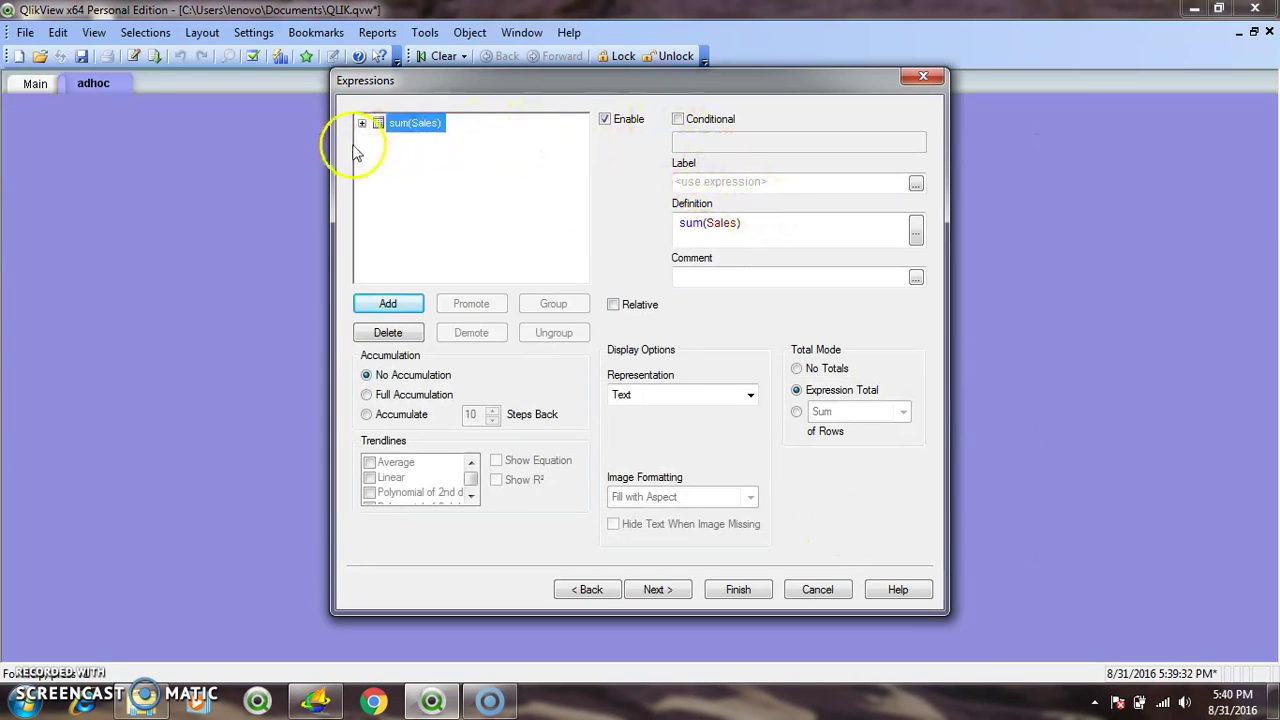
Step: Add a second chart expression defined as sum(Orders)
click(392, 302)
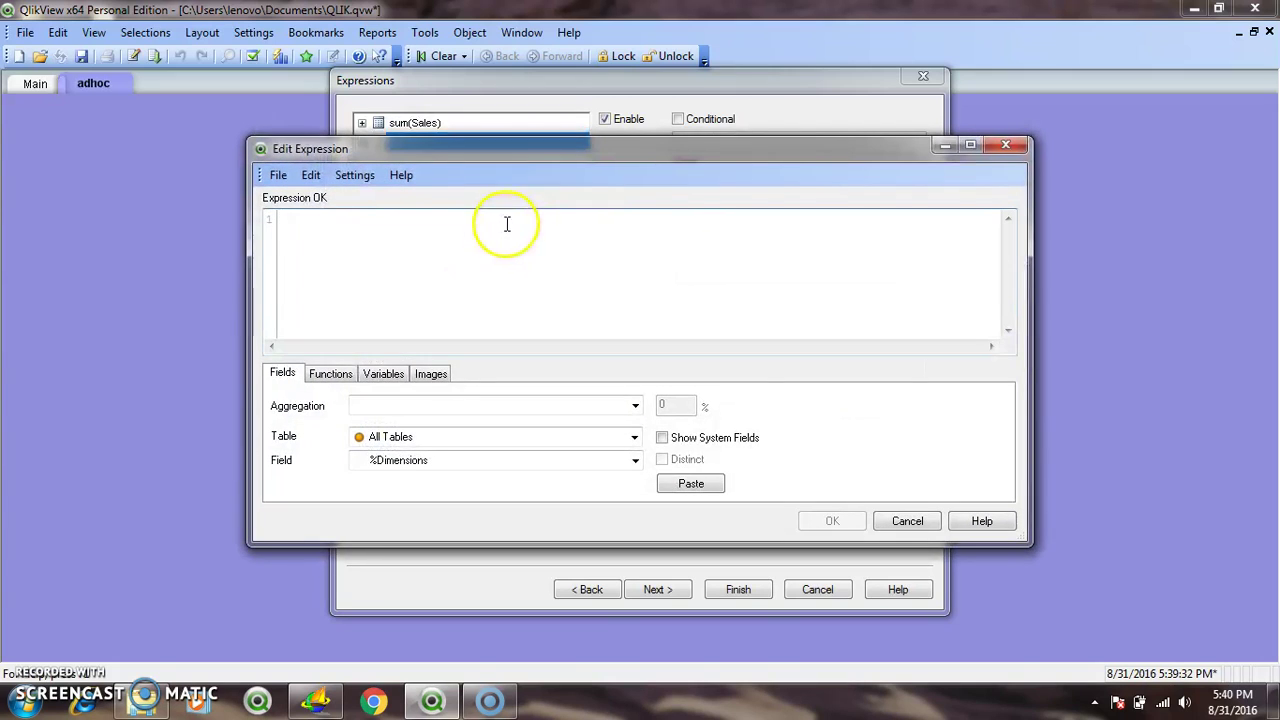
text(sum(or)
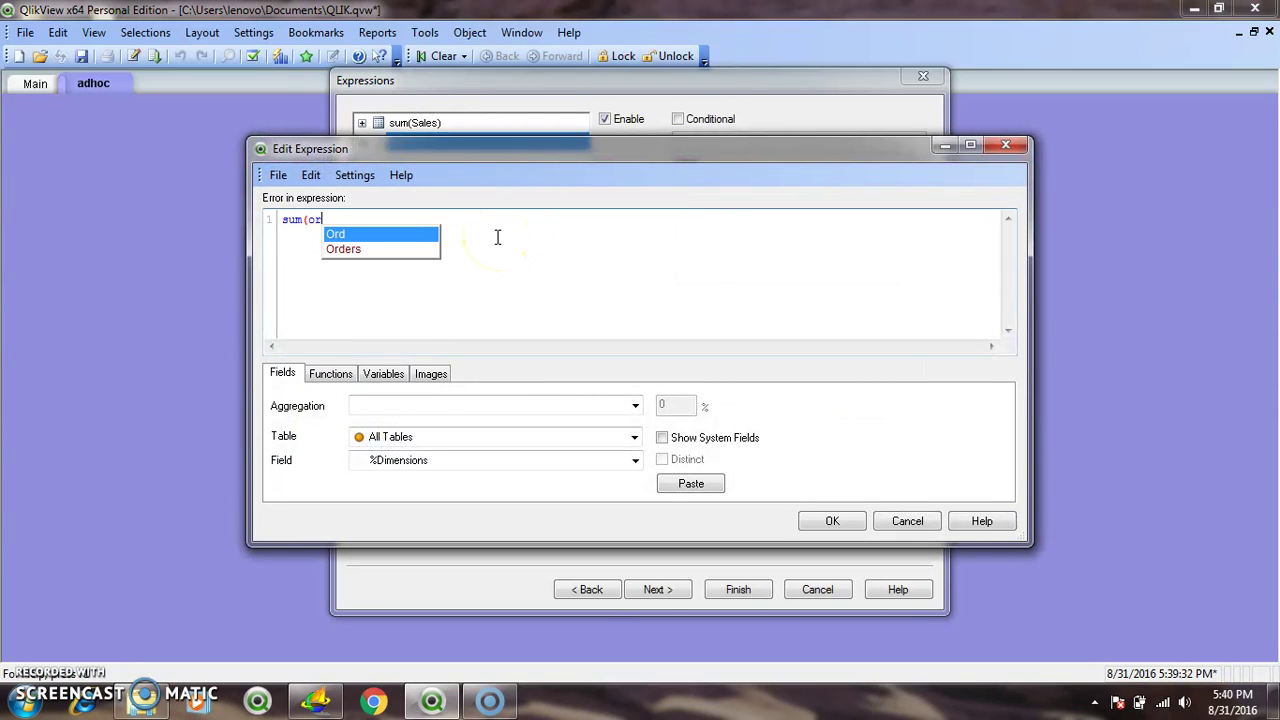
key(Down)
key(Return)
text())
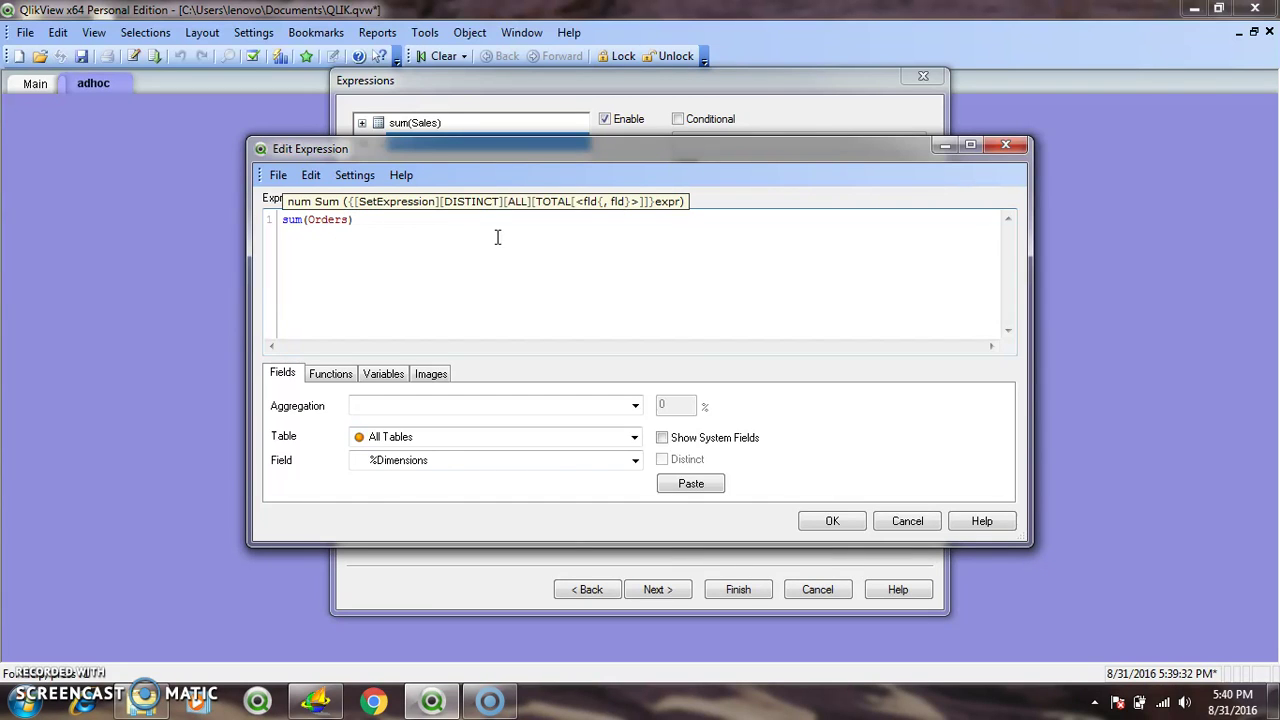
click(828, 520)
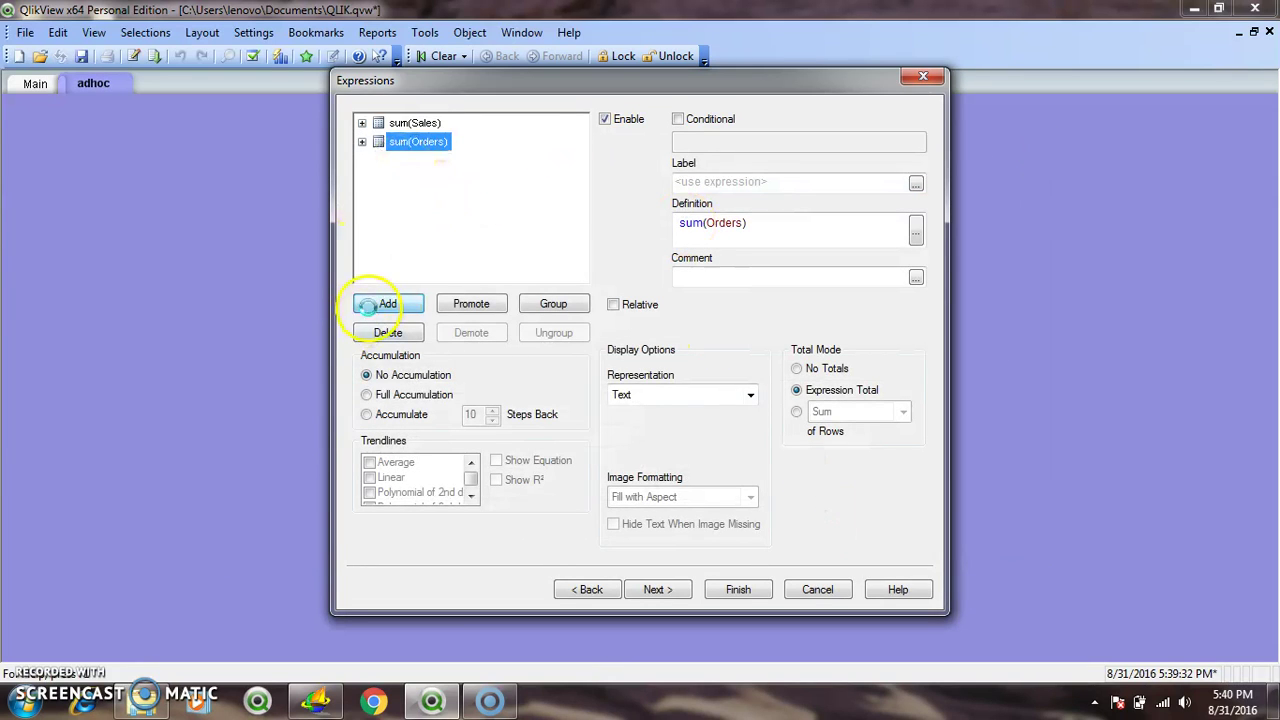
Step: Add a third chart expression that divides sales by orders, defined as sum(Sales)/sum(Orders)
click(368, 305)
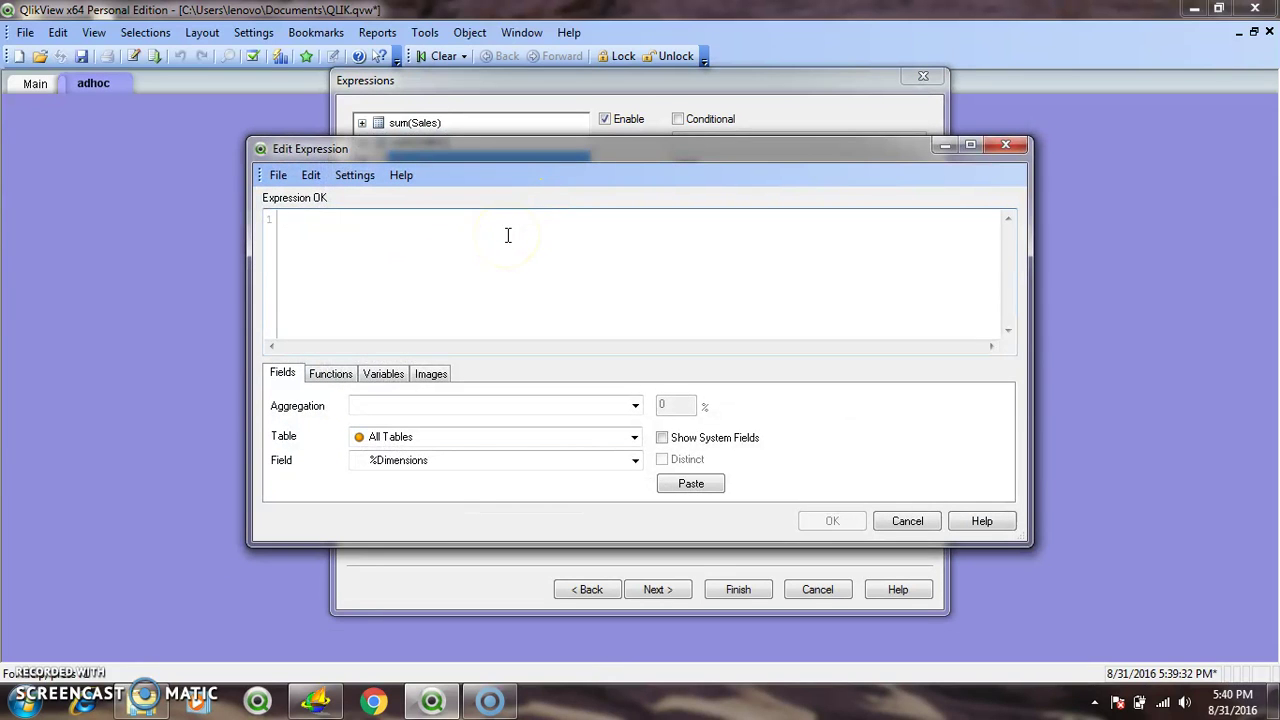
text(su)
key(BackSpace)
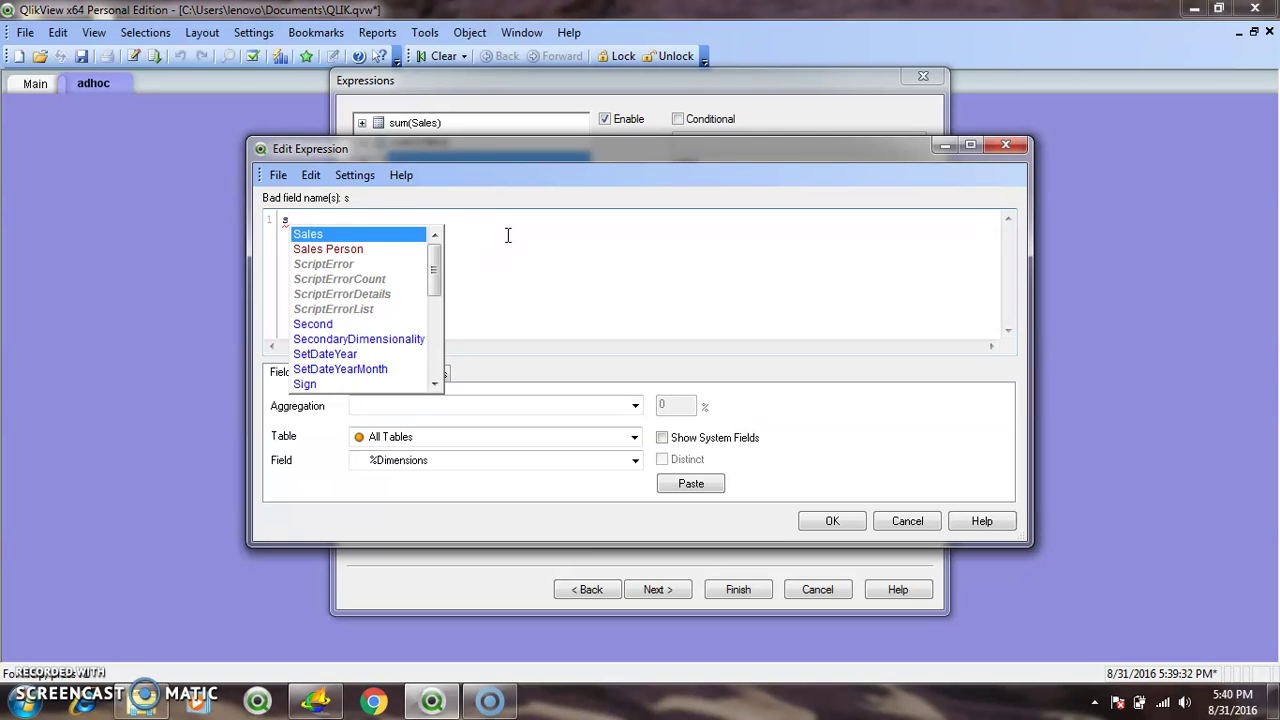
text(um(sal)
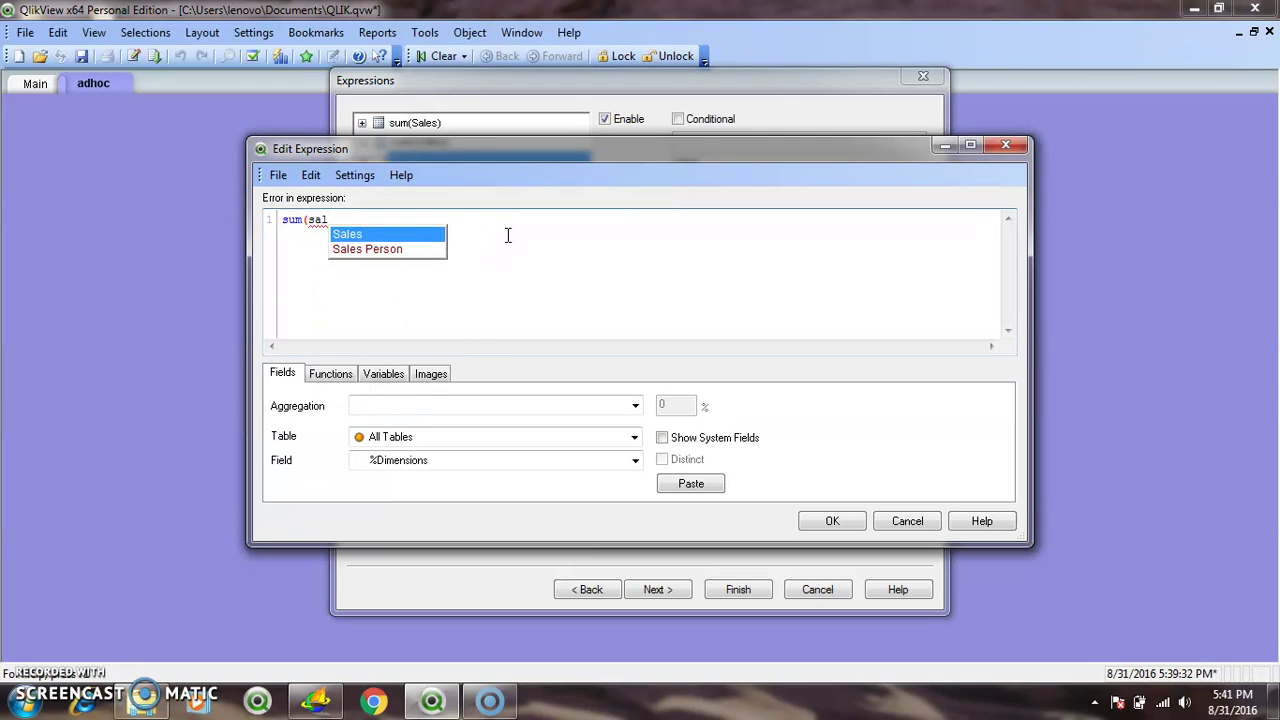
key(Return)
text())
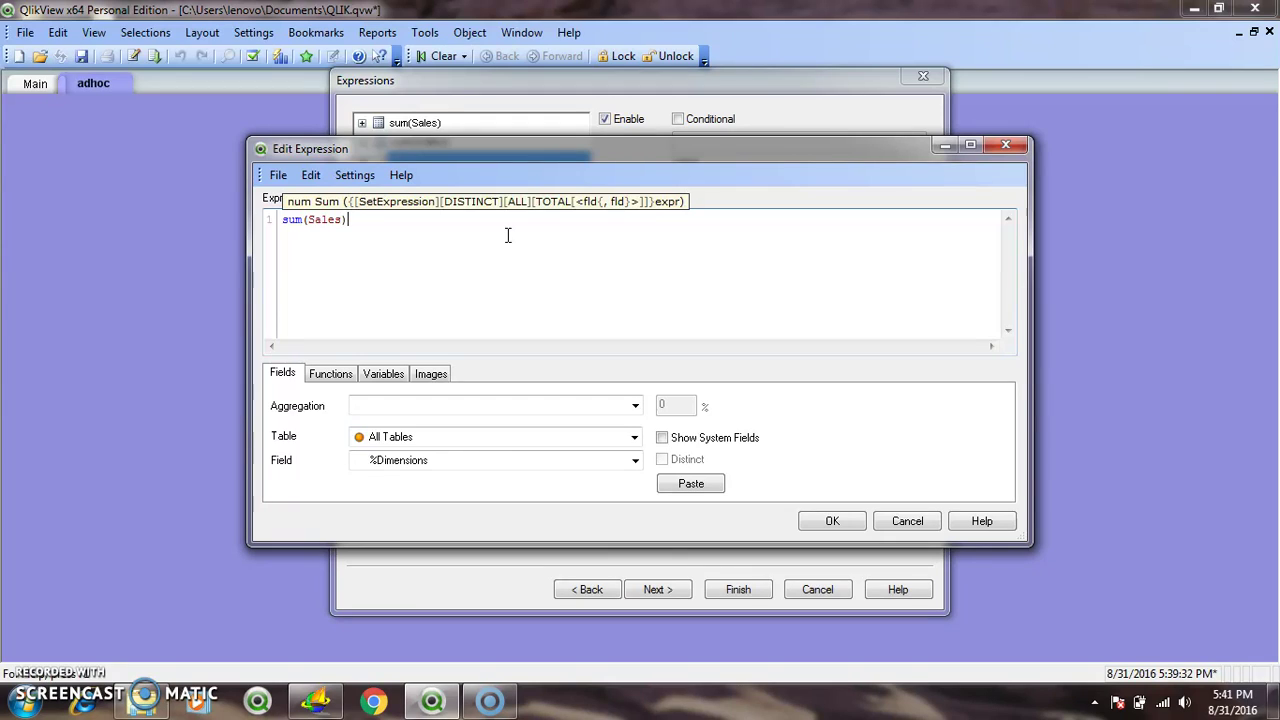
text(/sum)
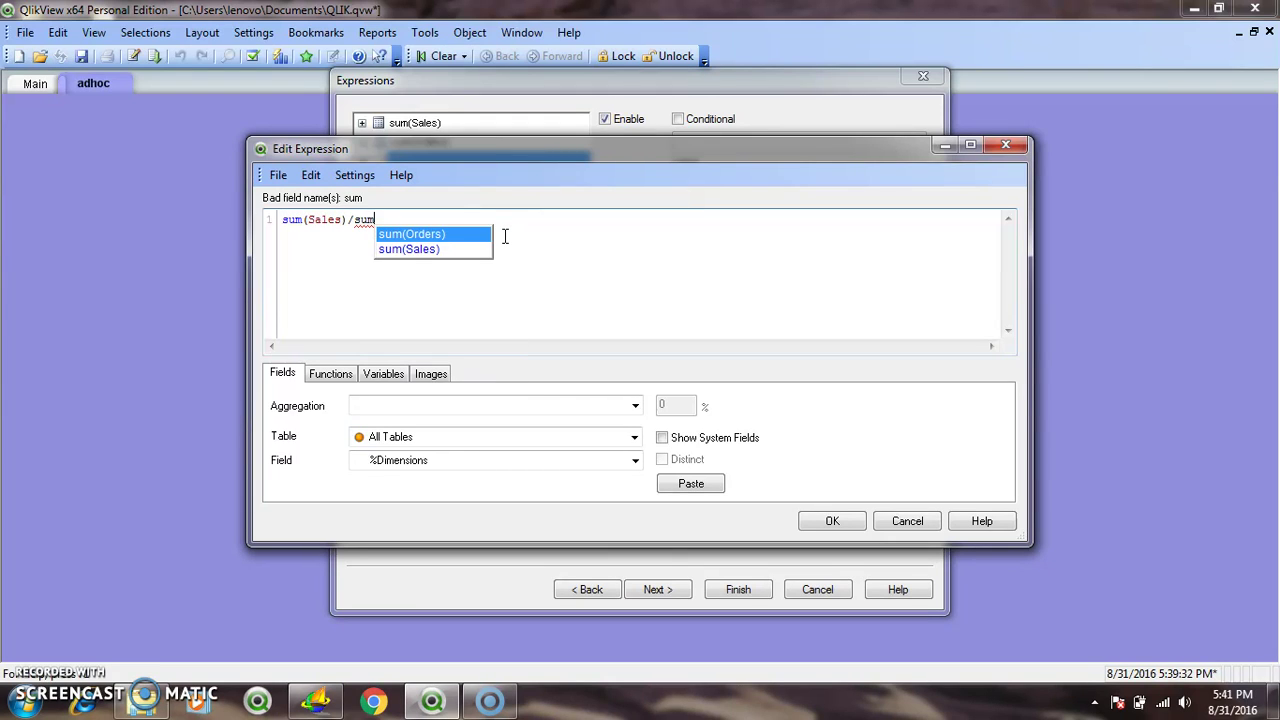
text((or)
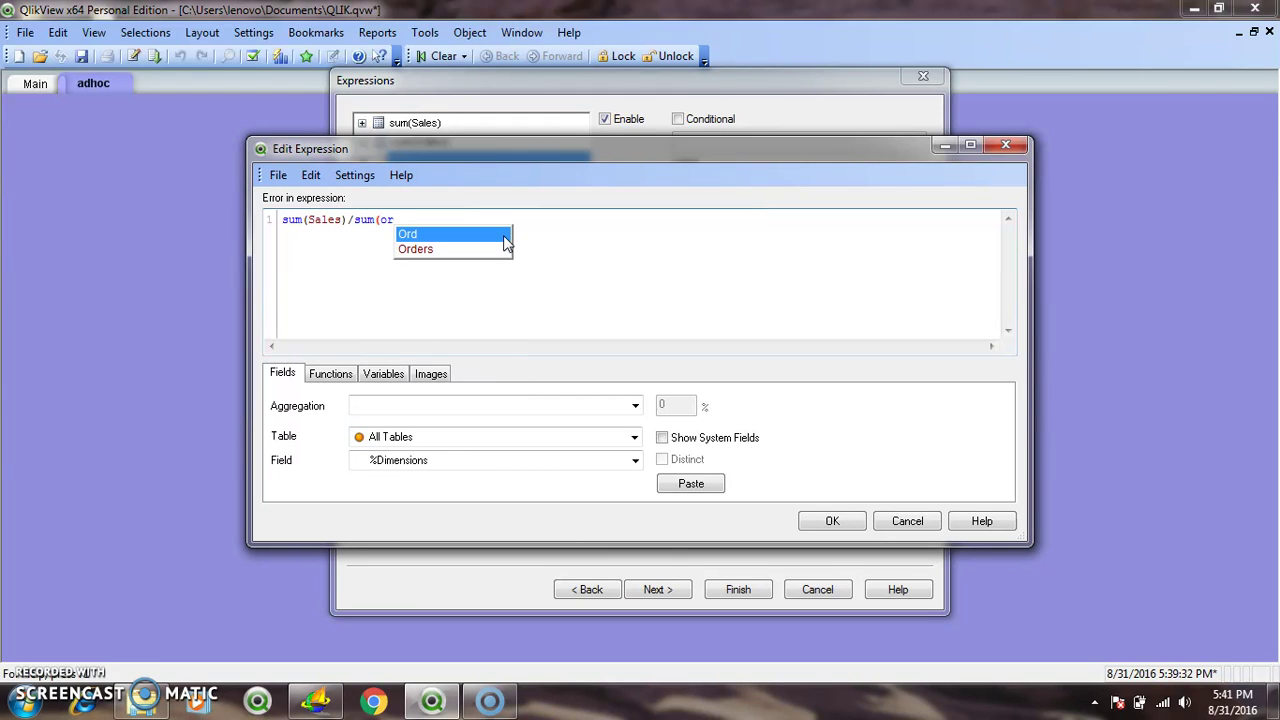
click(507, 247)
key(Return)
text())
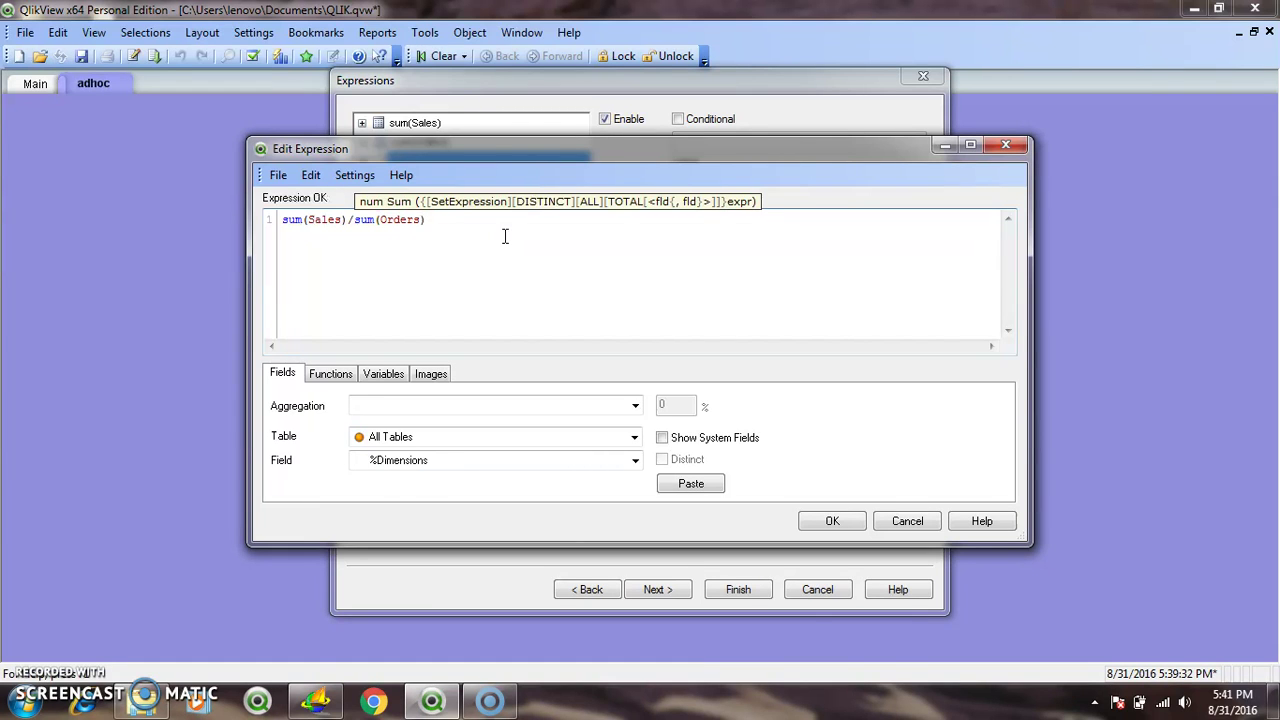
click(831, 521)
Step: Label the sum(Sales) expression "total sales"
click(415, 123)
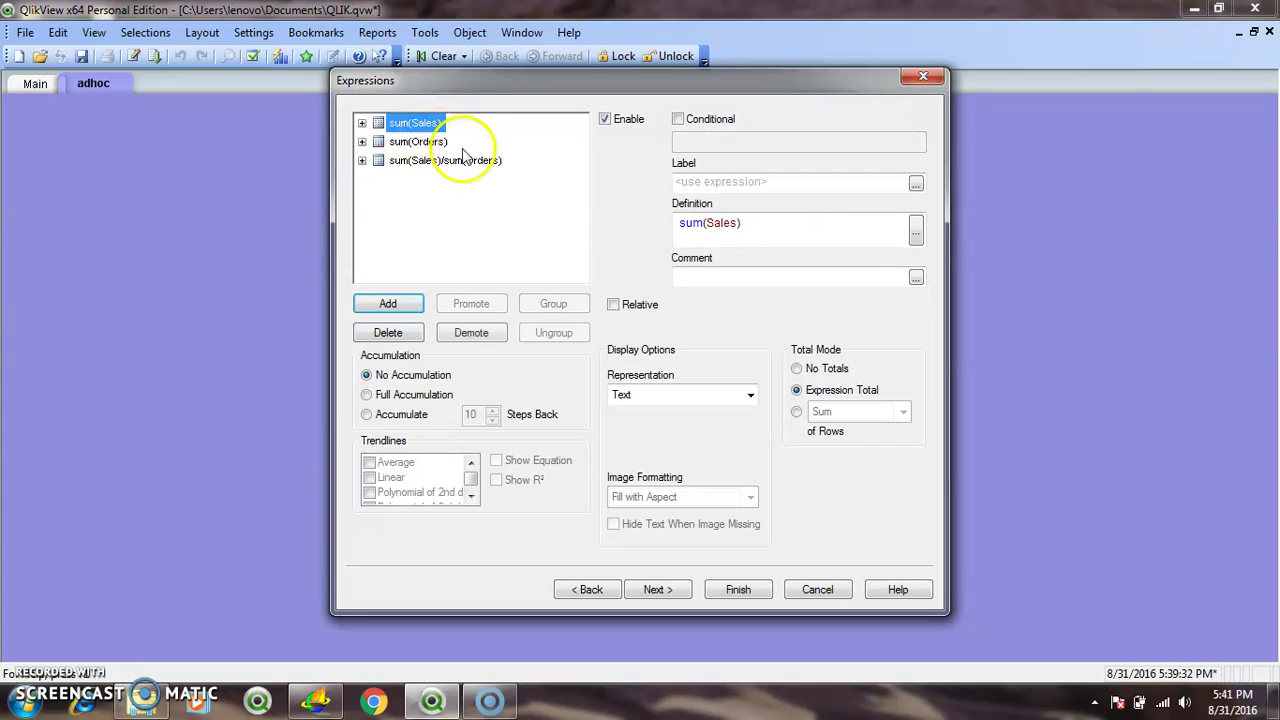
click(710, 182)
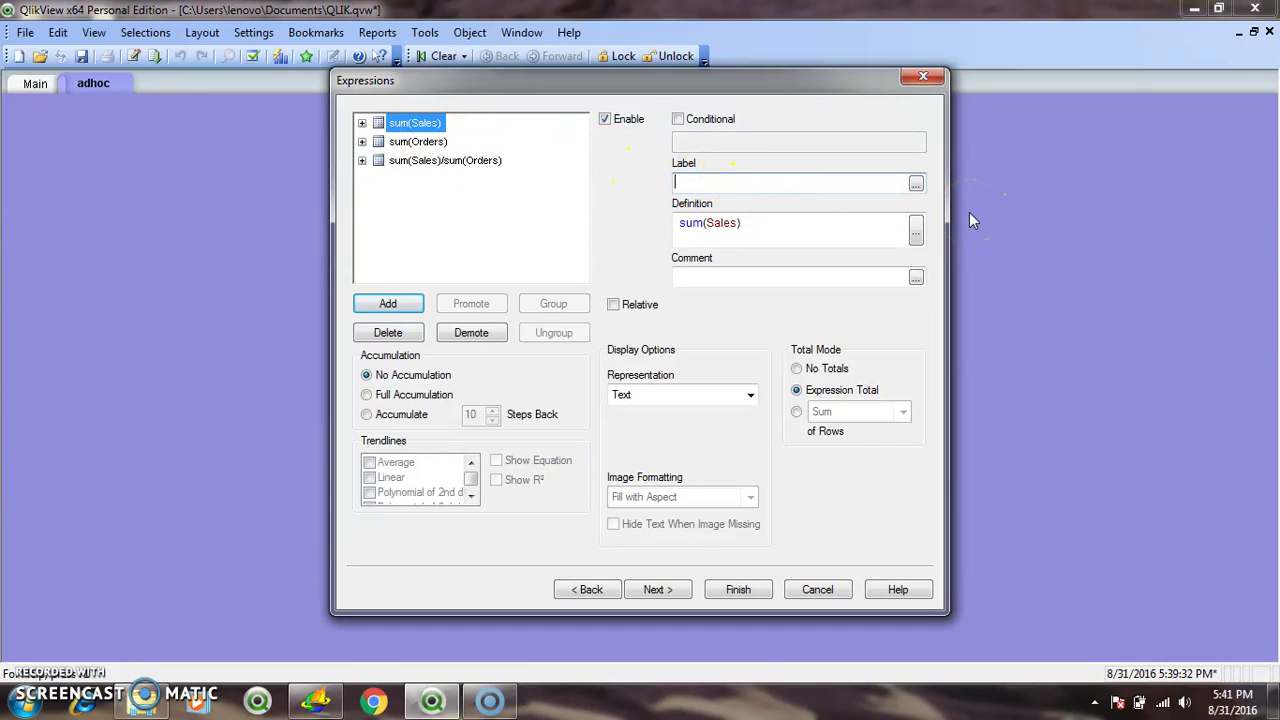
text(total sa)
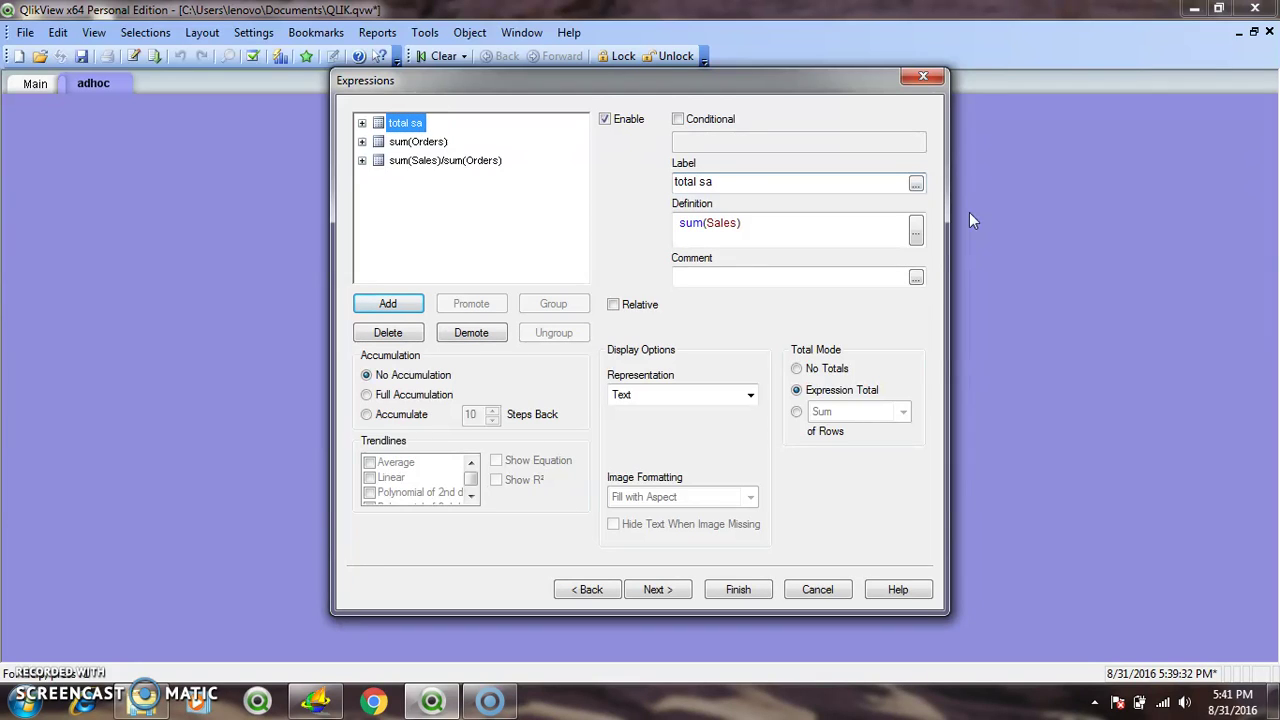
text(les)
Step: Label the sum(Orders) expression "total orders"
click(398, 142)
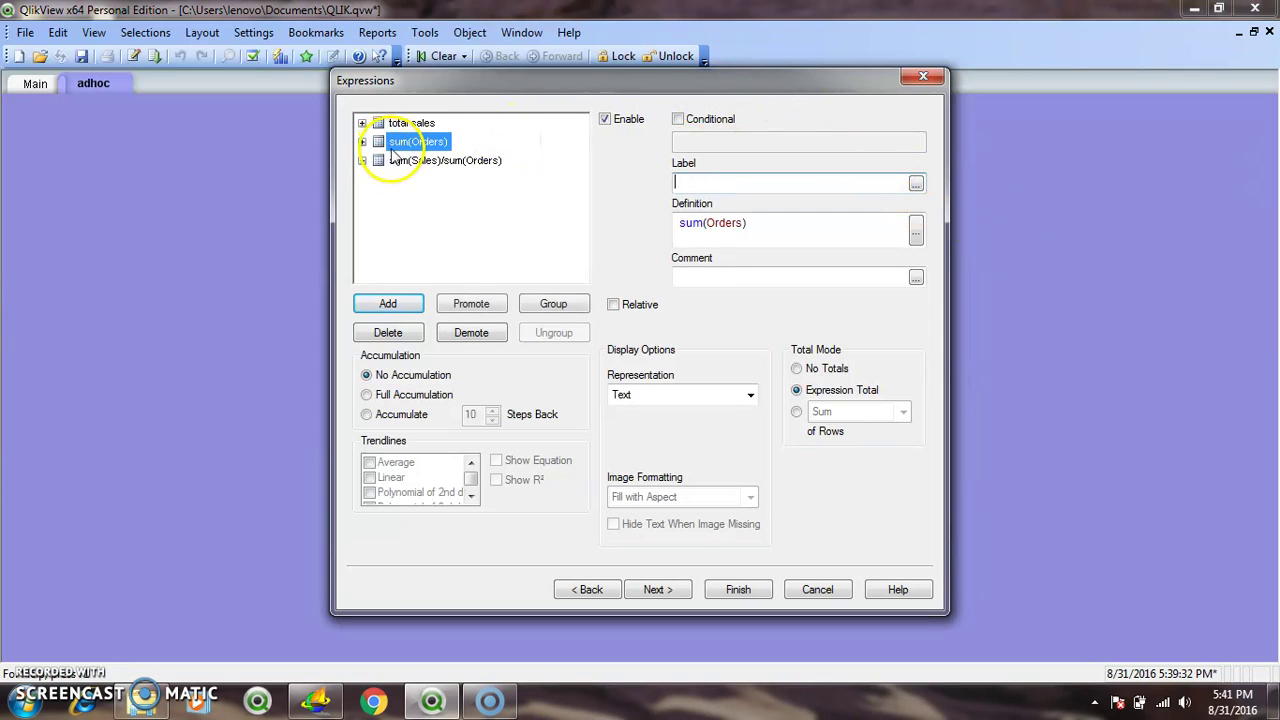
click(733, 185)
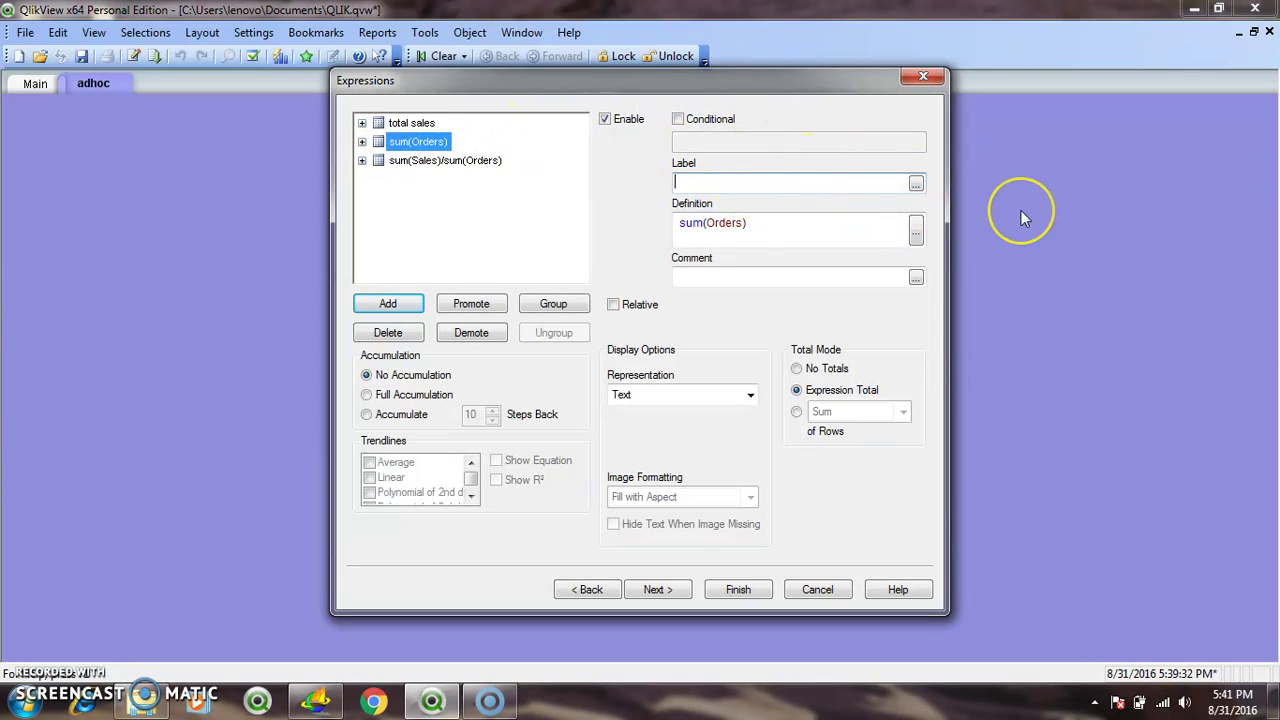
text(total)
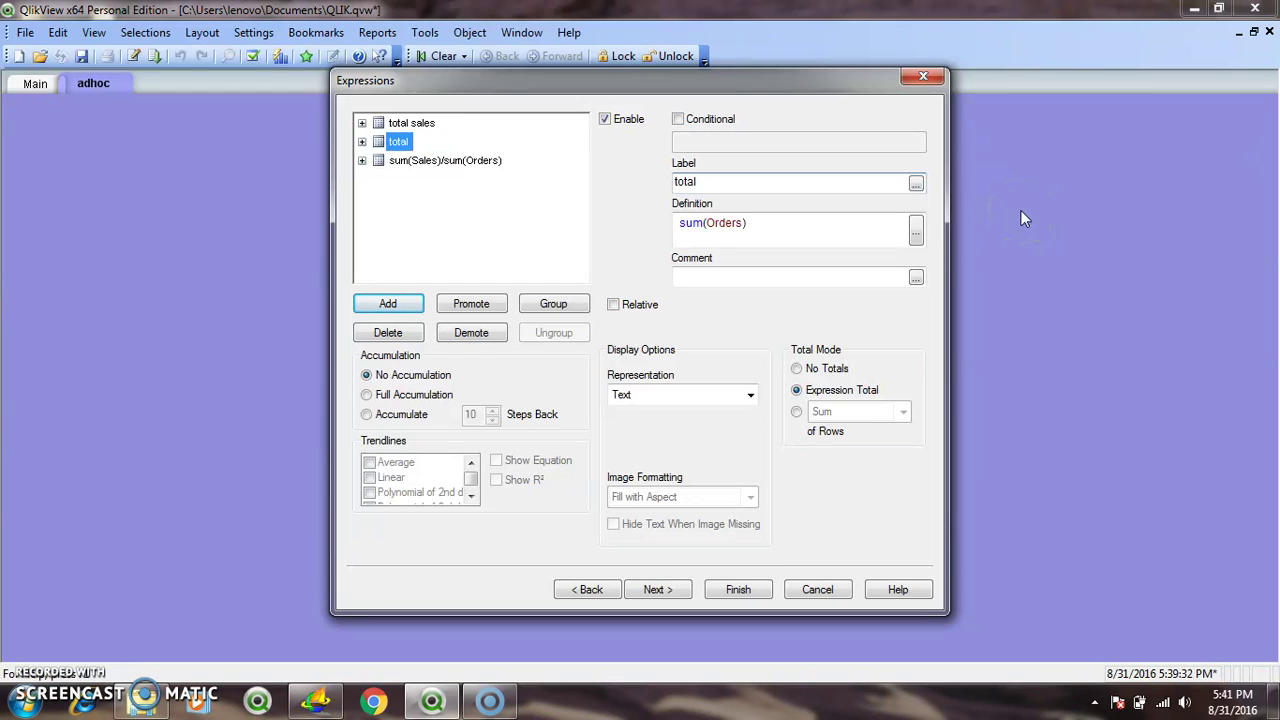
text( orders)
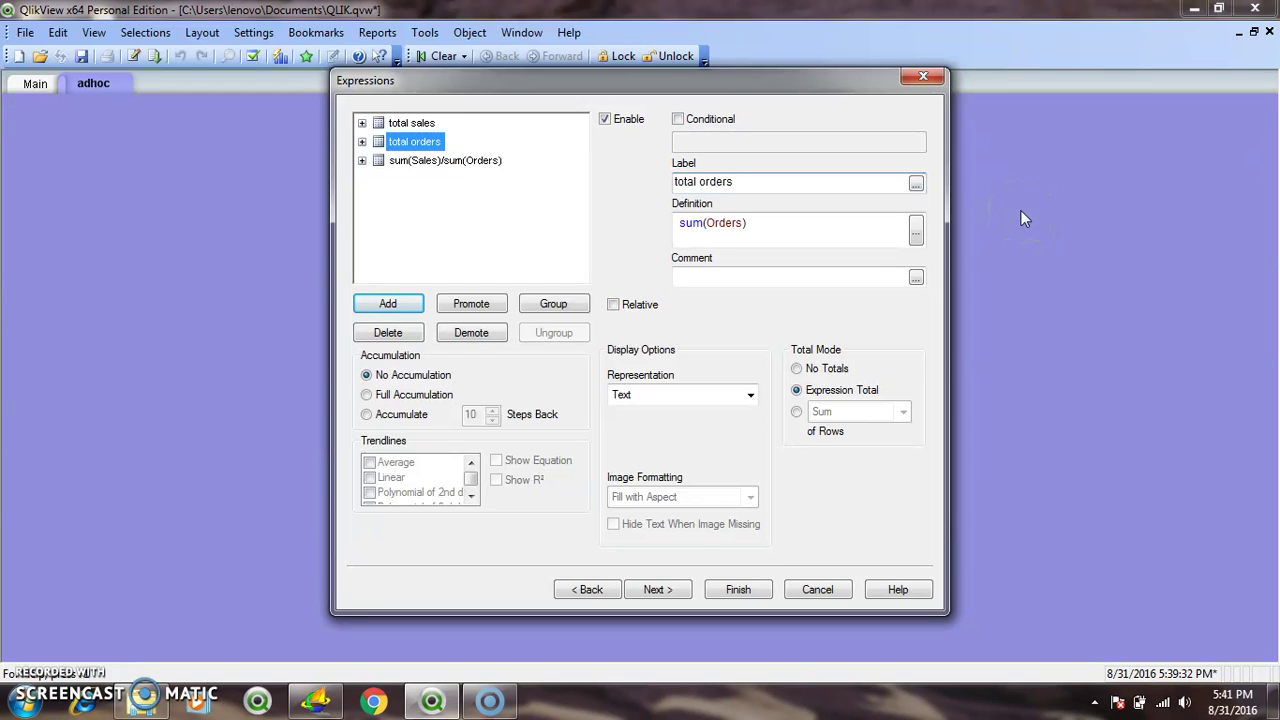
click(1070, 232)
Step: Review the label and definition of each of the three expressions: Total Sales, Order Count and Avg Sales
click(470, 166)
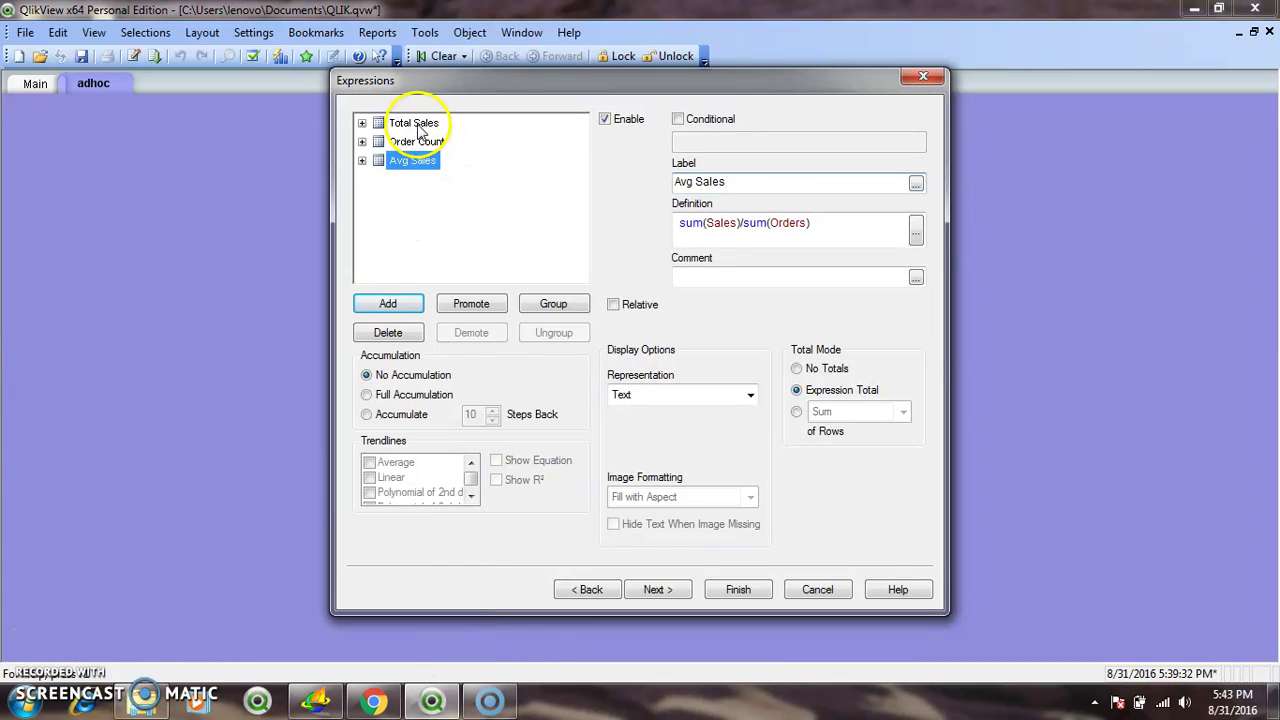
click(416, 124)
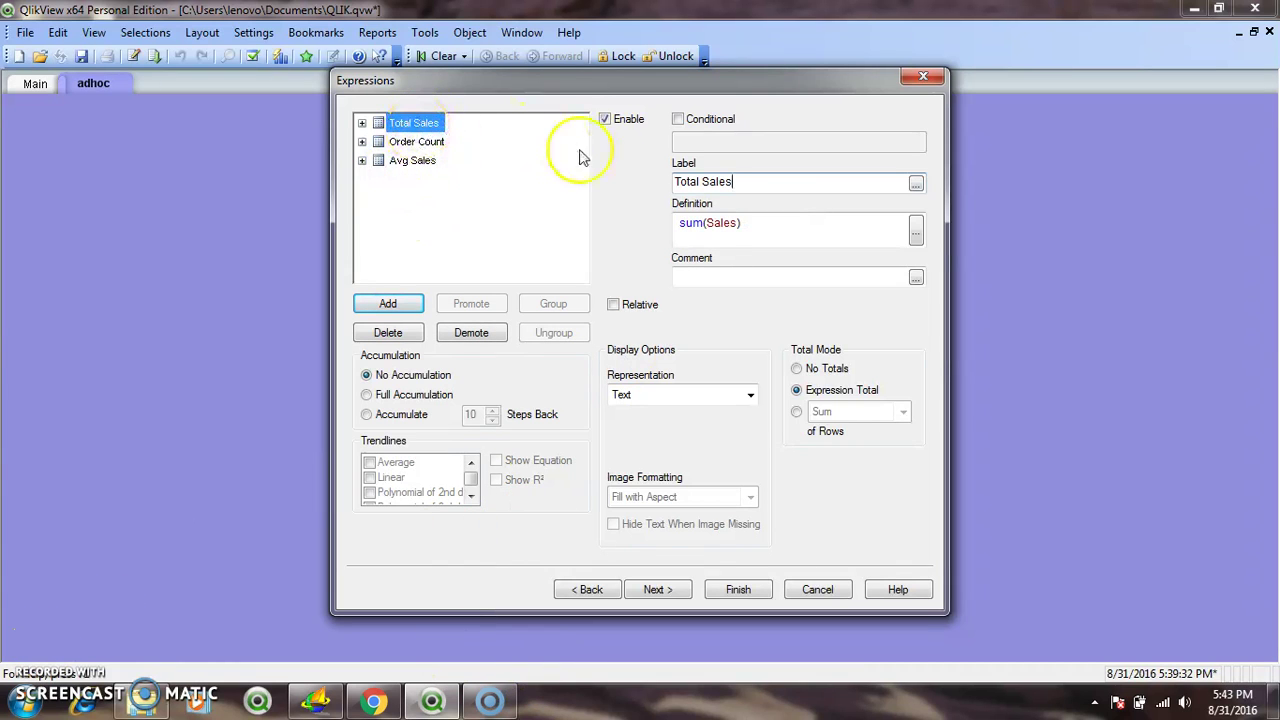
click(430, 145)
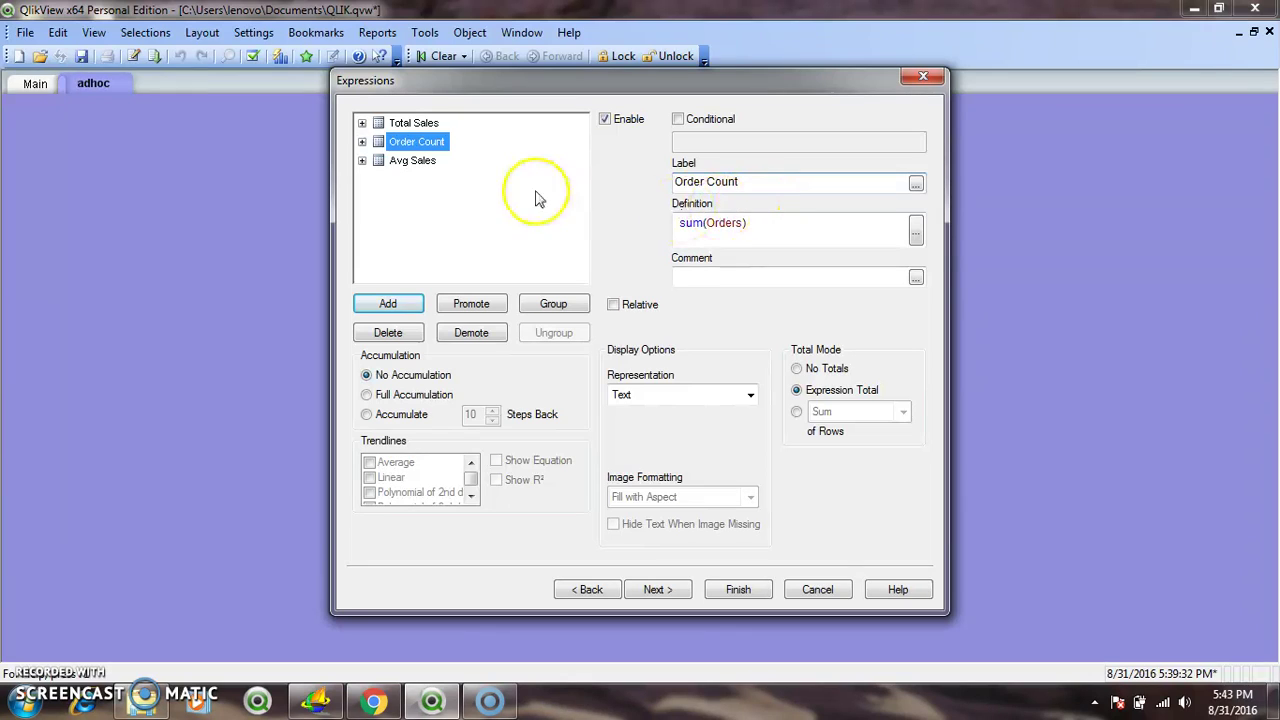
click(415, 162)
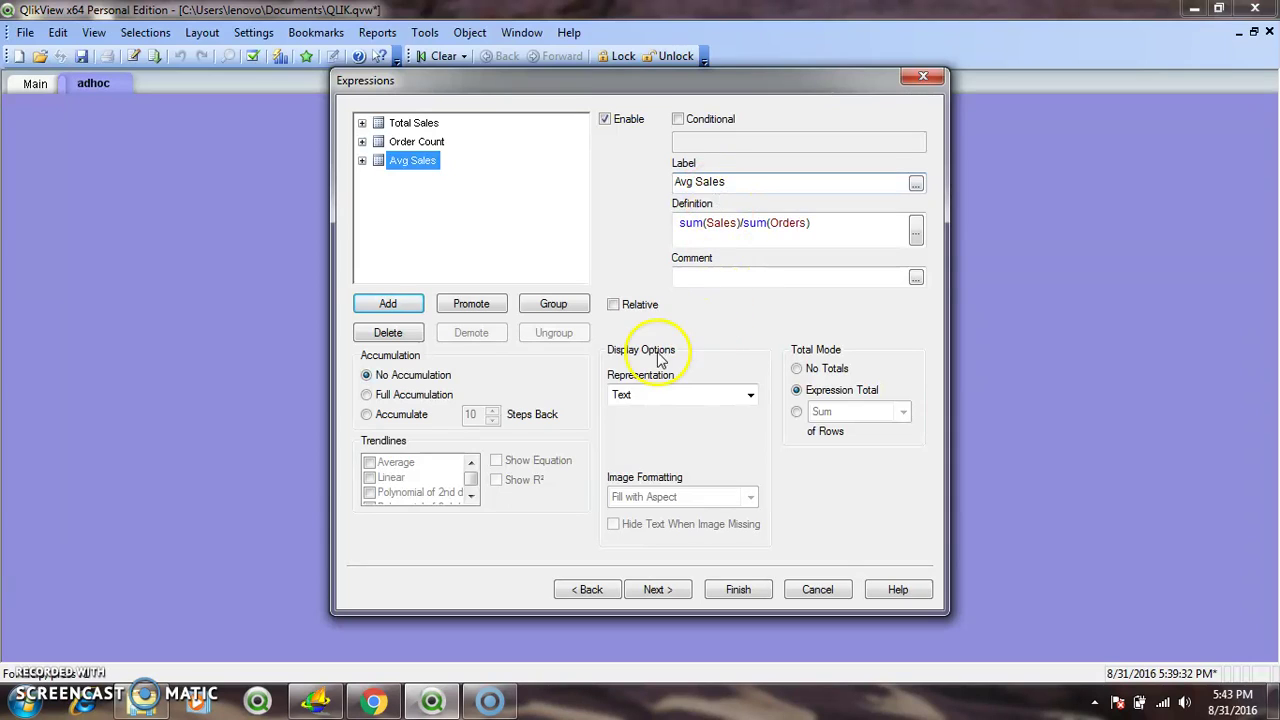
Step: Return to the chart's dimension settings, enable a condition on the City dimension and begin its expression with =alt(WildMatch(
click(592, 590)
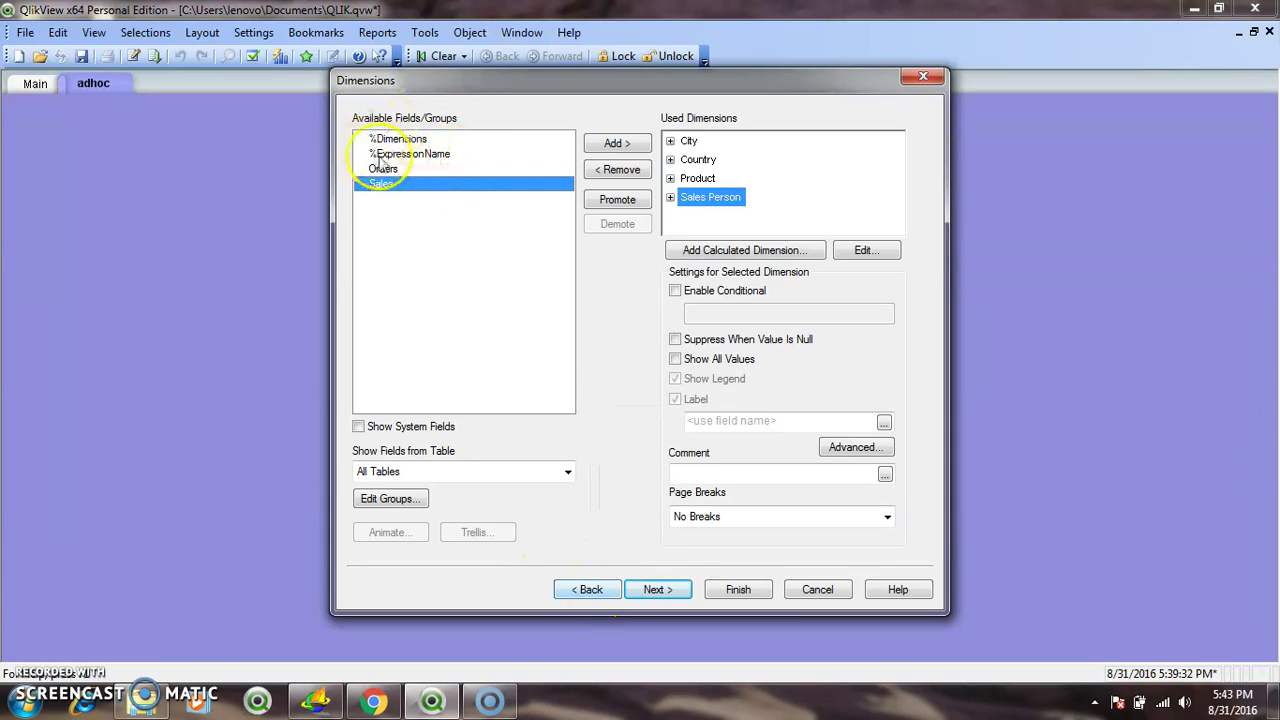
click(689, 141)
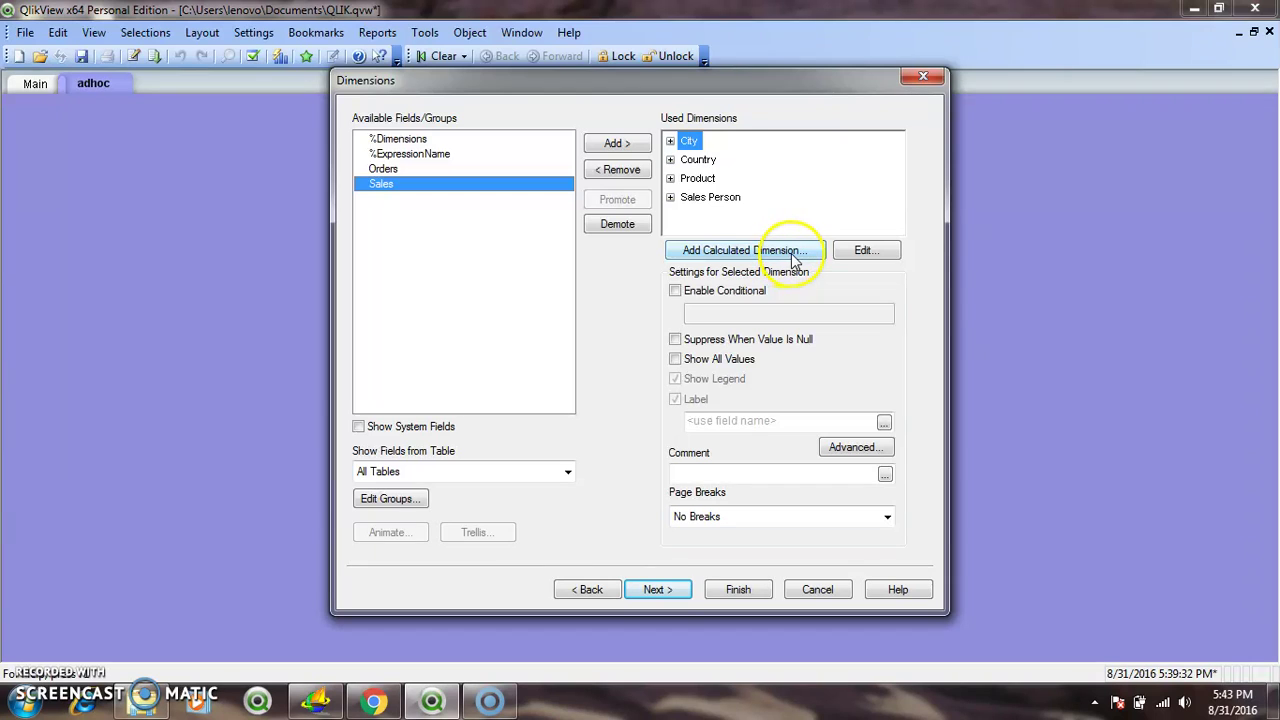
click(676, 291)
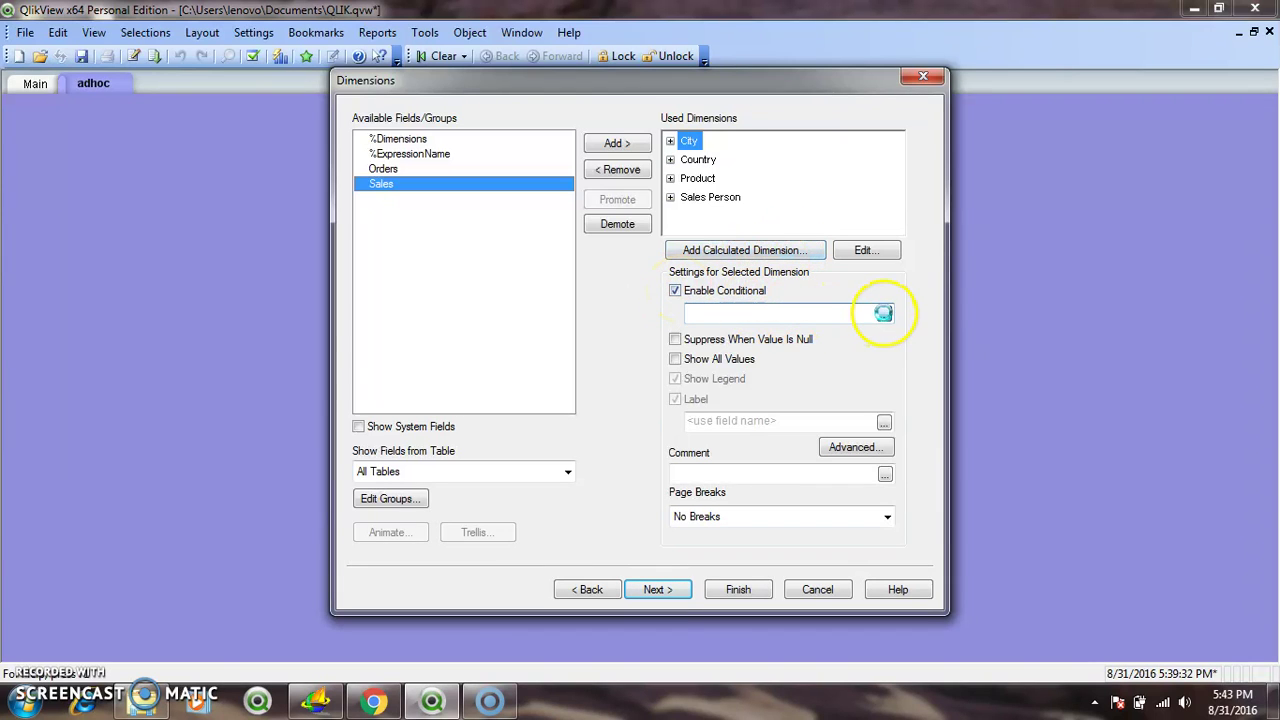
click(883, 313)
text(=)
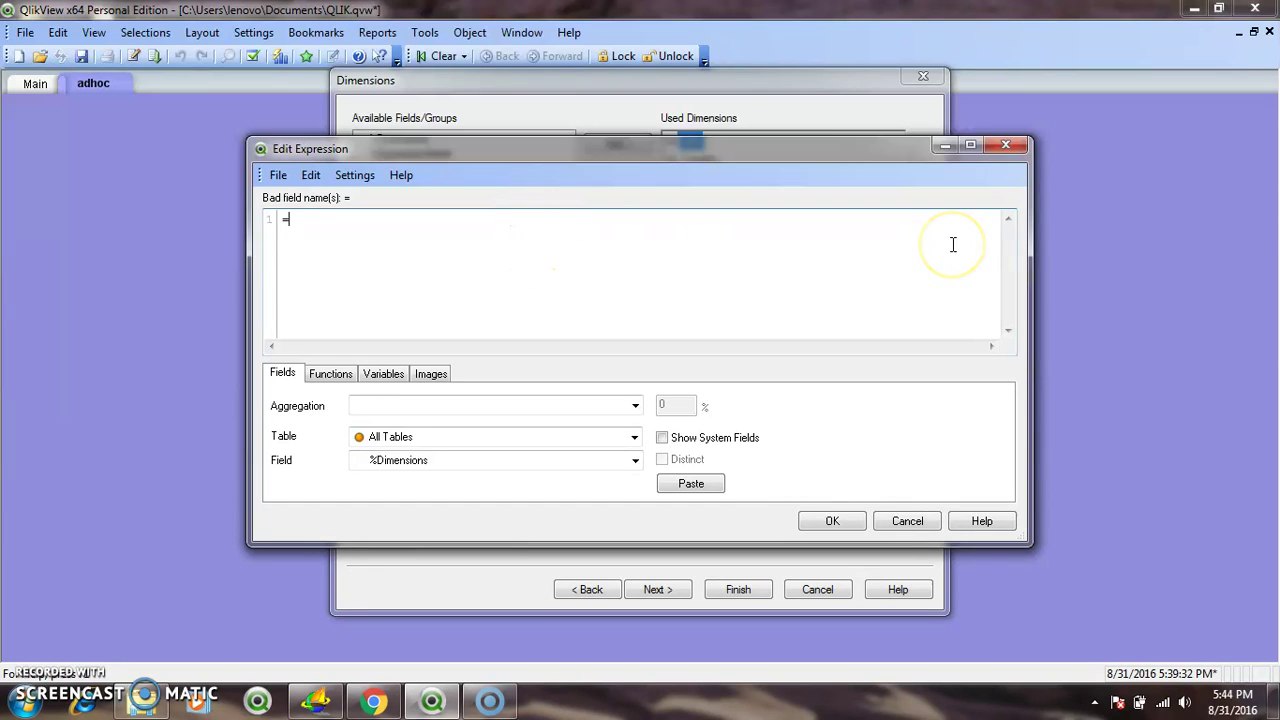
text(alt()
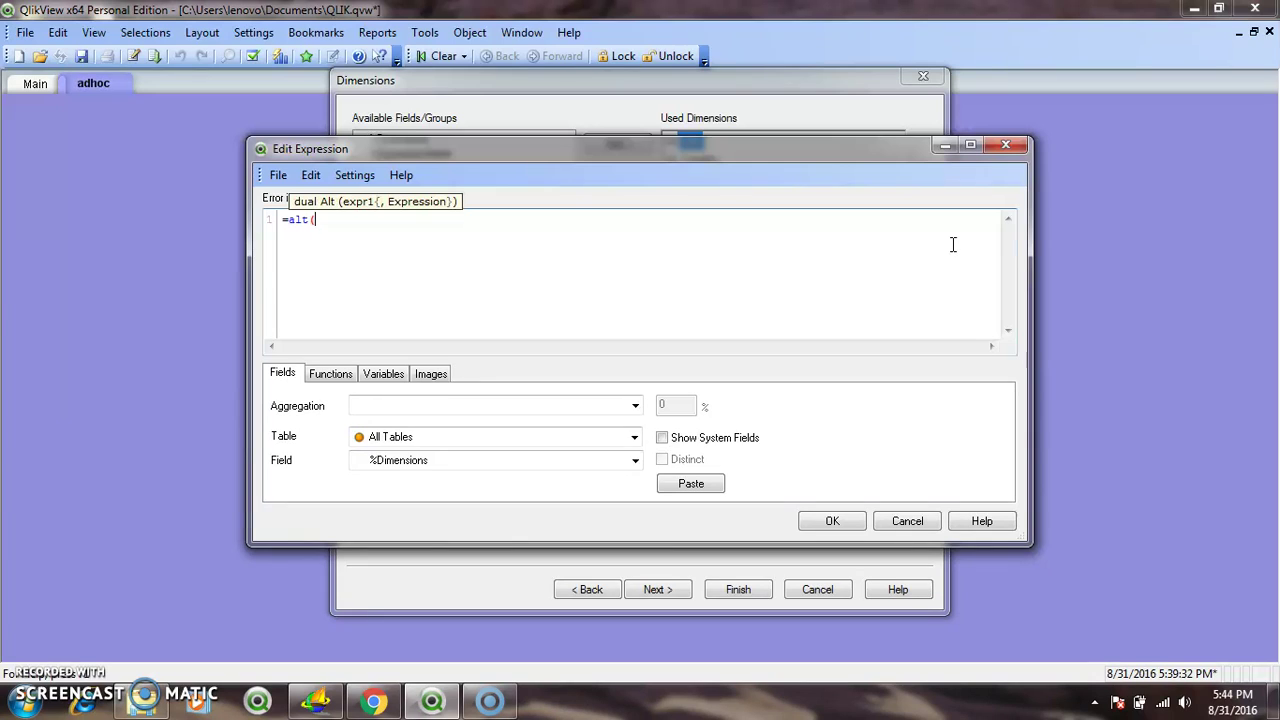
text(wild)
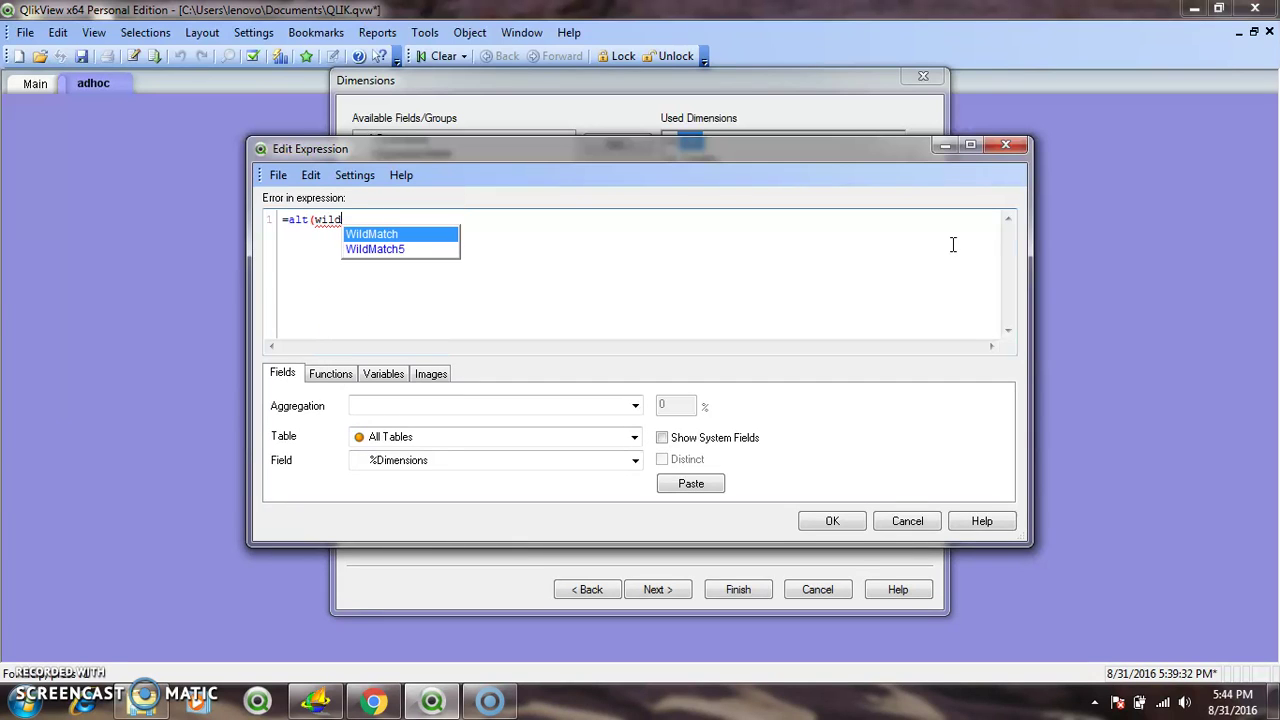
key(Return)
text((get)
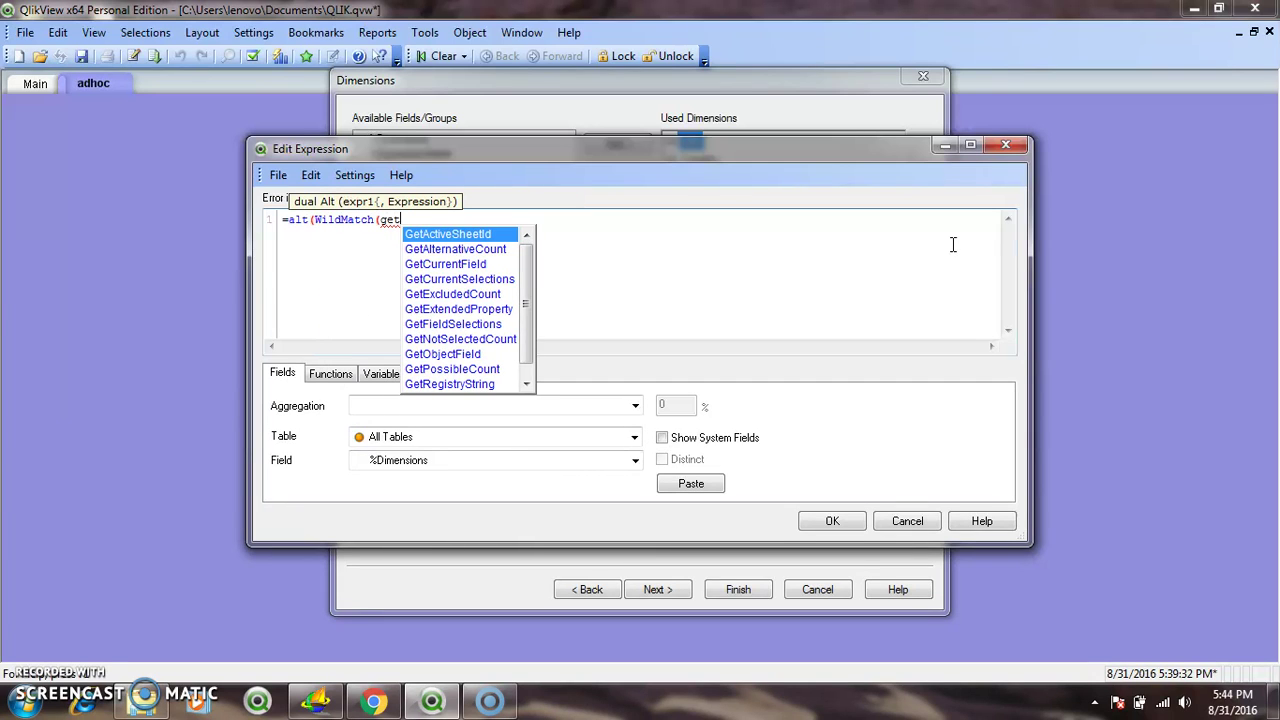
text(s)
key(Return)
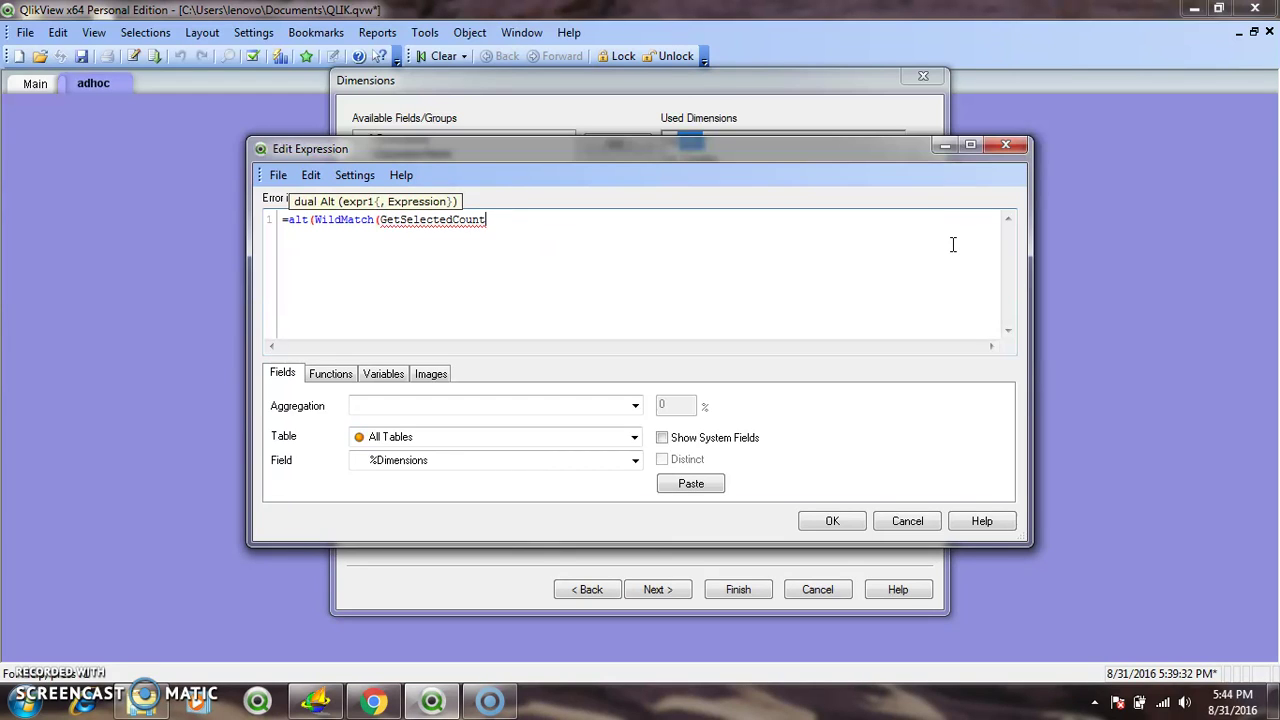
key(BackSpace)
key(BackSpace)
key(BackSpace)
key(BackSpace)
key(BackSpace)
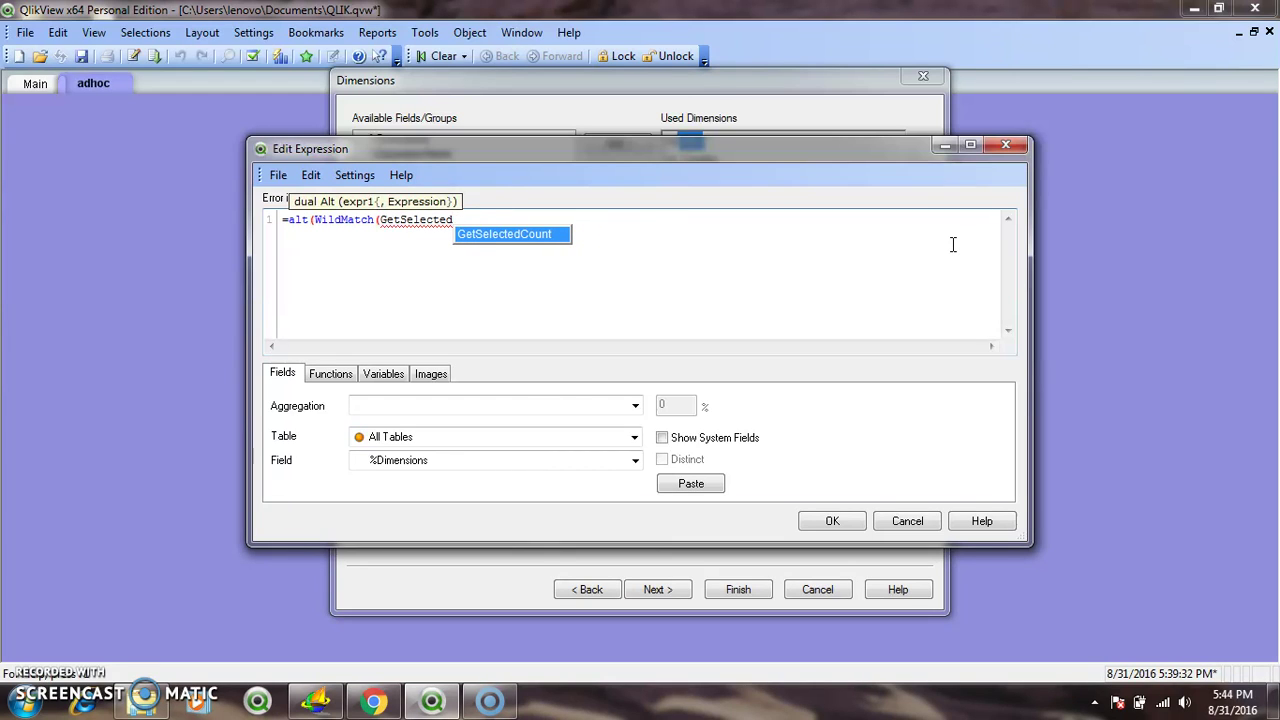
key(BackSpace)
key(BackSpace)
key(BackSpace)
key(BackSpace)
key(BackSpace)
key(BackSpace)
key(BackSpace)
key(BackSpace)
Step: Complete the City dimension's condition as =alt(WildMatch(GetFieldSelections(%Dimensions,'|'),'*City*'),0)
text(fie)
key(Return)
text(()
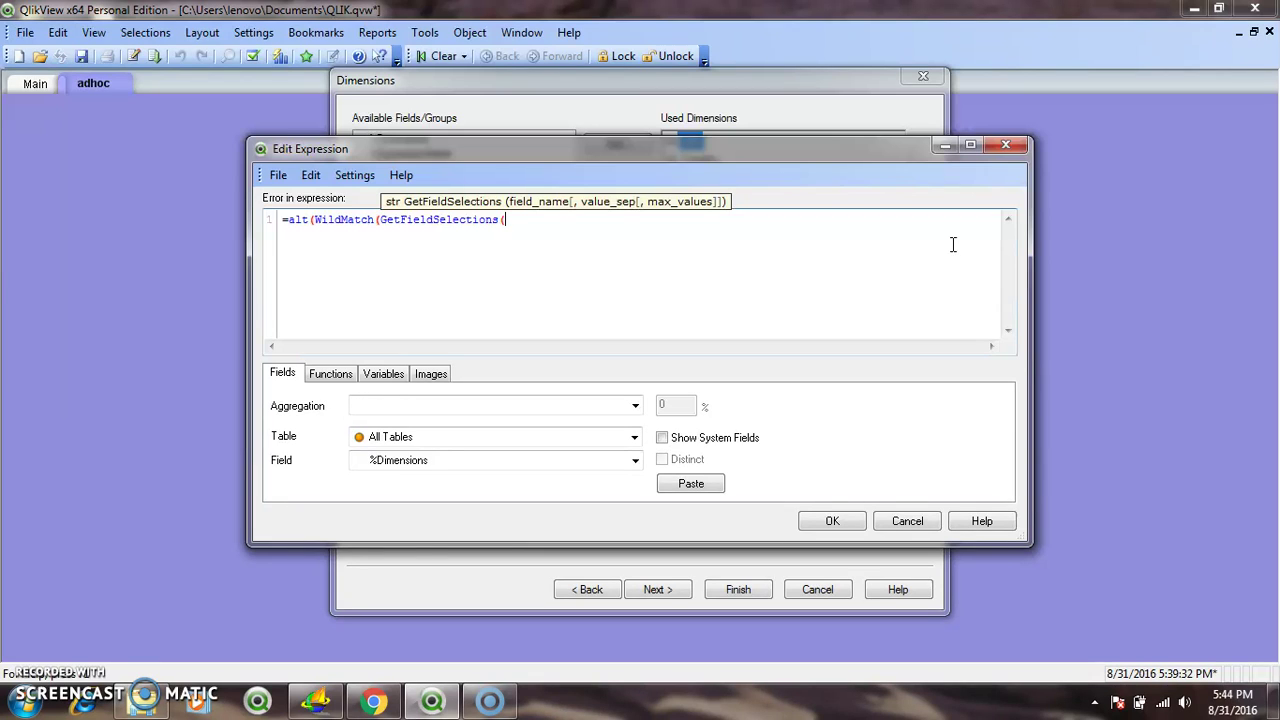
text(%)
key(Return)
click(944, 245)
text(,'|'),)
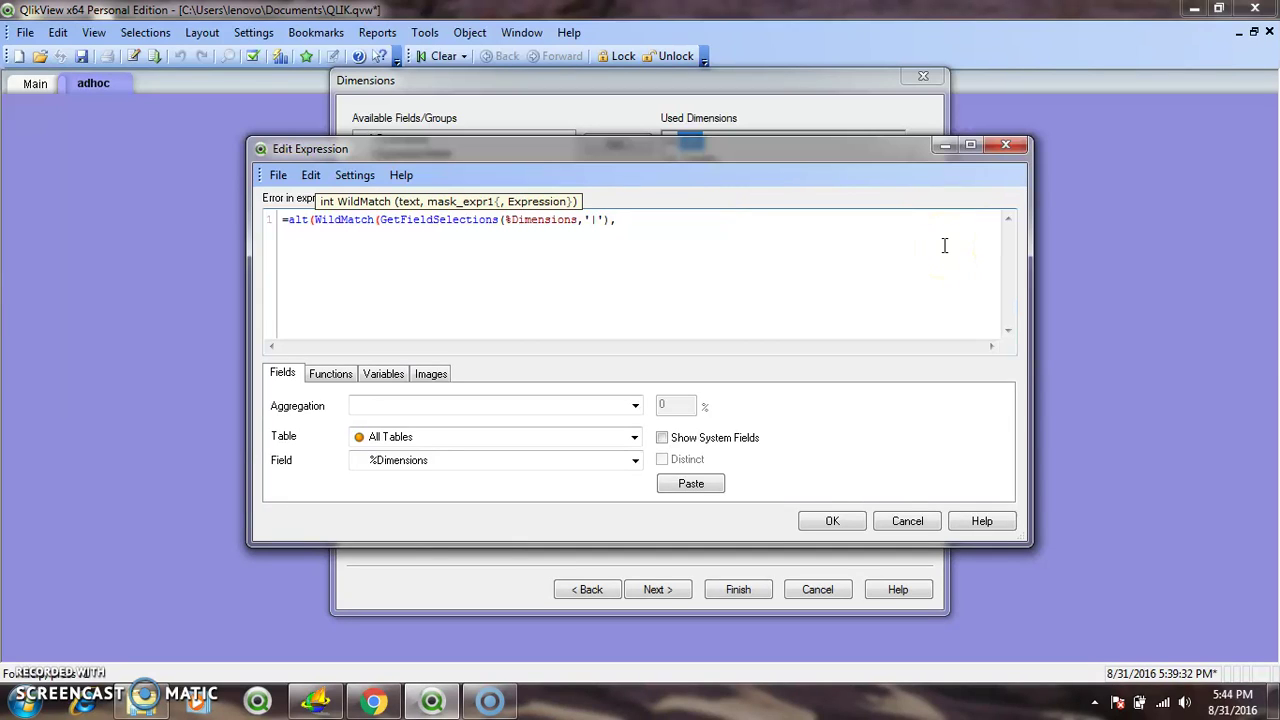
text('*)
drag(691, 149, 708, 208)
text(*City)
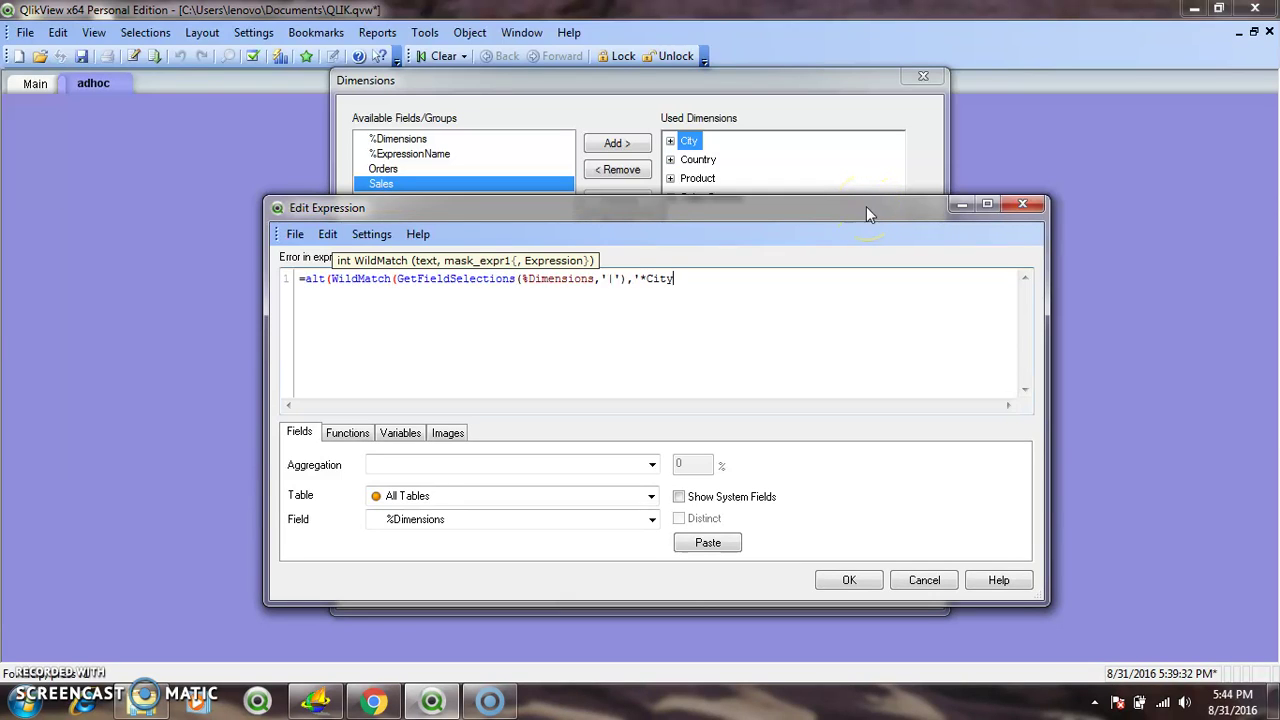
text(*'),0))
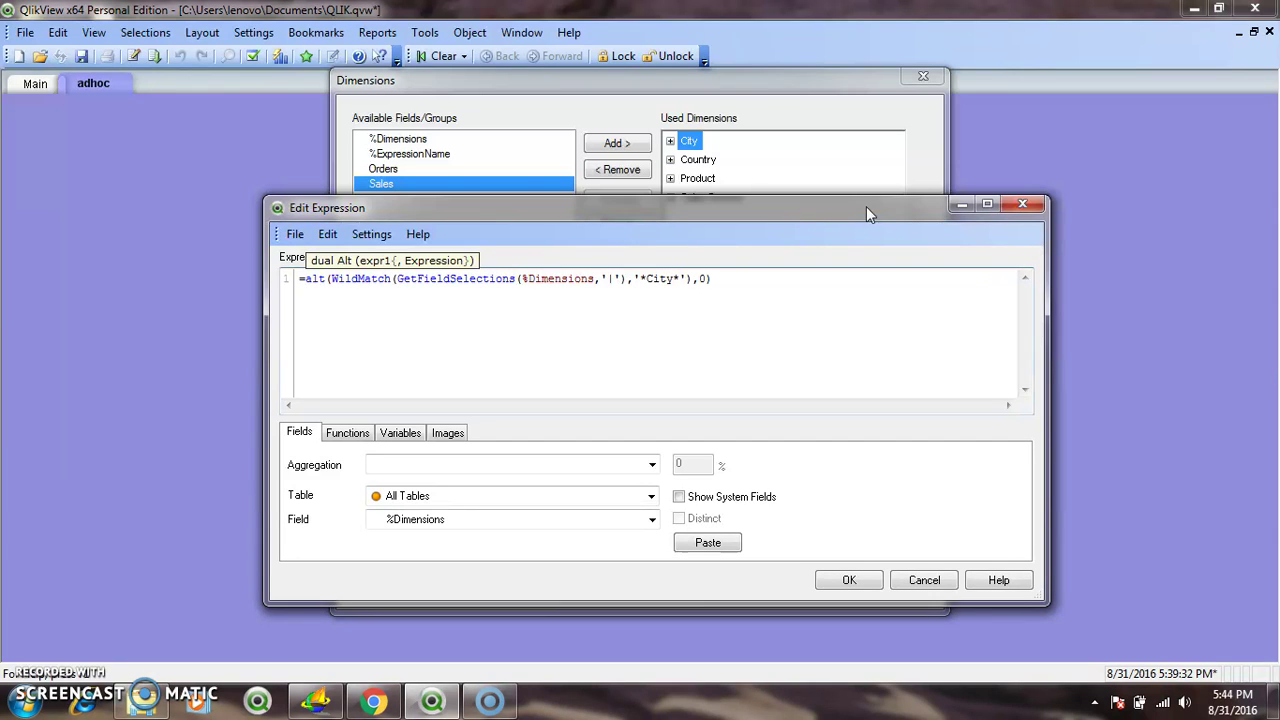
Step: Copy the full City condition expression for reuse and apply it to the dimension
drag(737, 278, 300, 279)
key(ctrl+c)
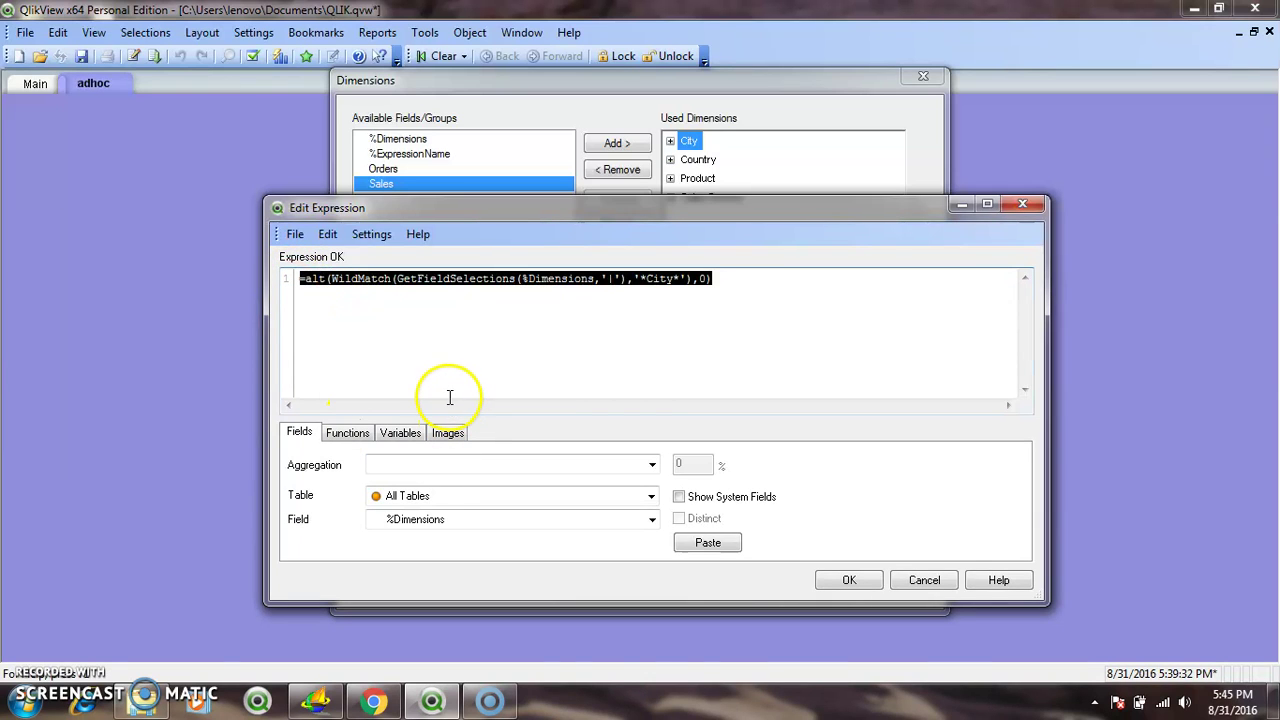
click(849, 580)
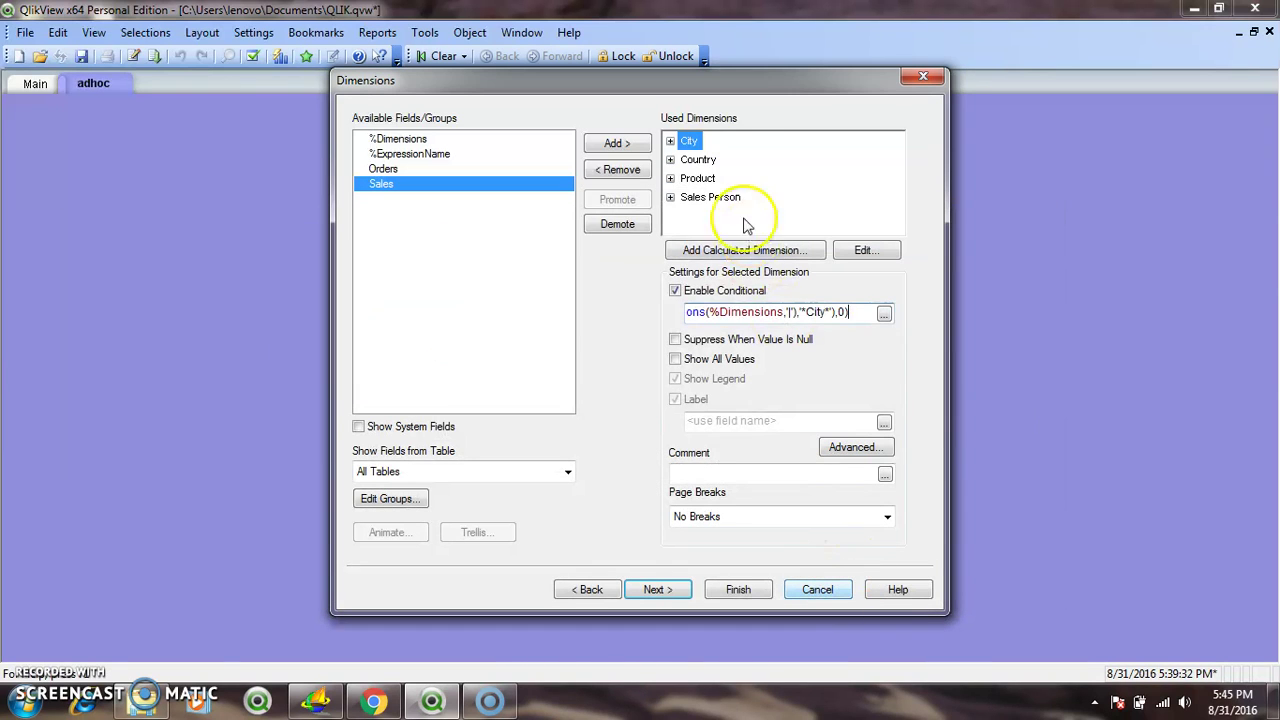
Step: Enable a condition on the Country dimension, reusing the copied expression with '*Country*' in place of '*City*'
click(701, 161)
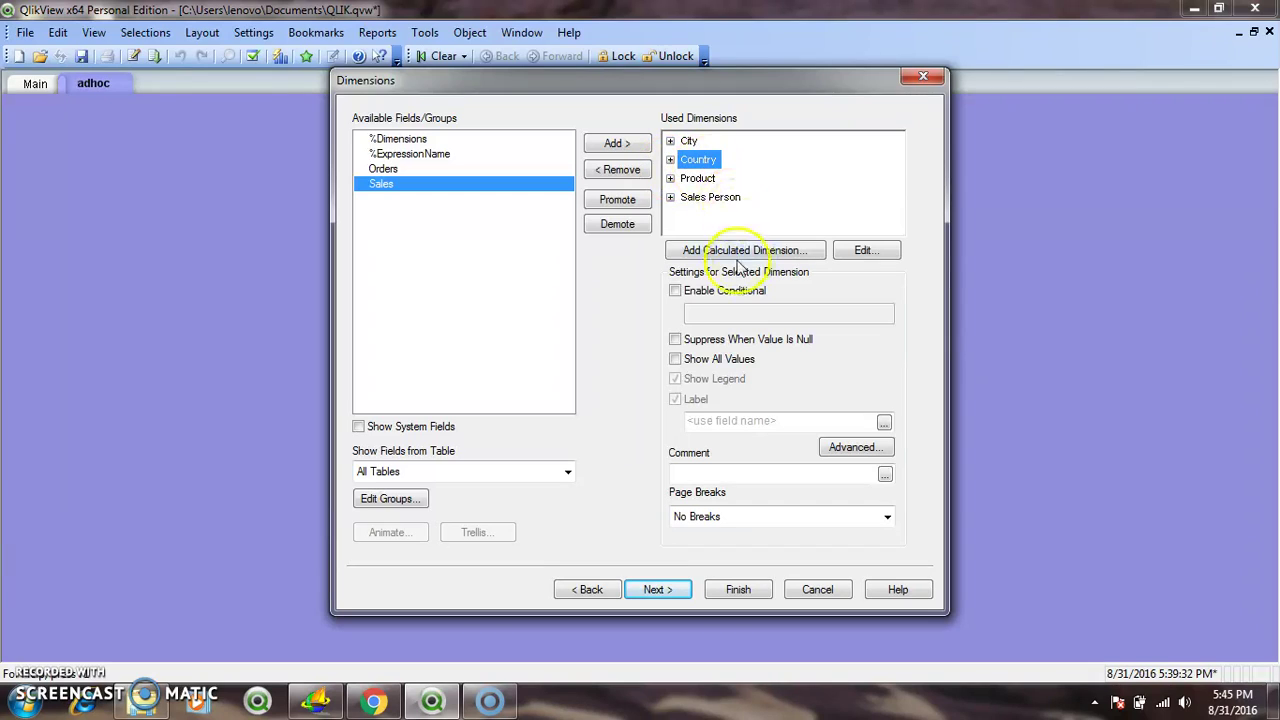
click(675, 291)
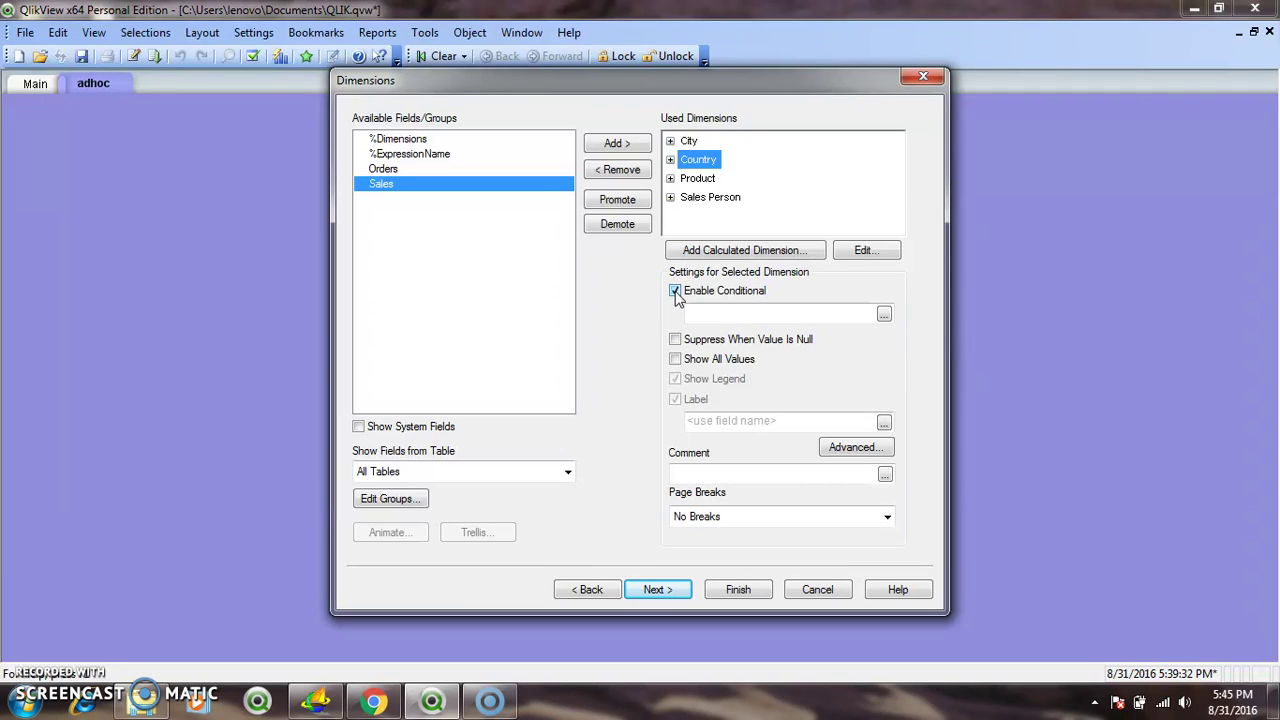
click(885, 315)
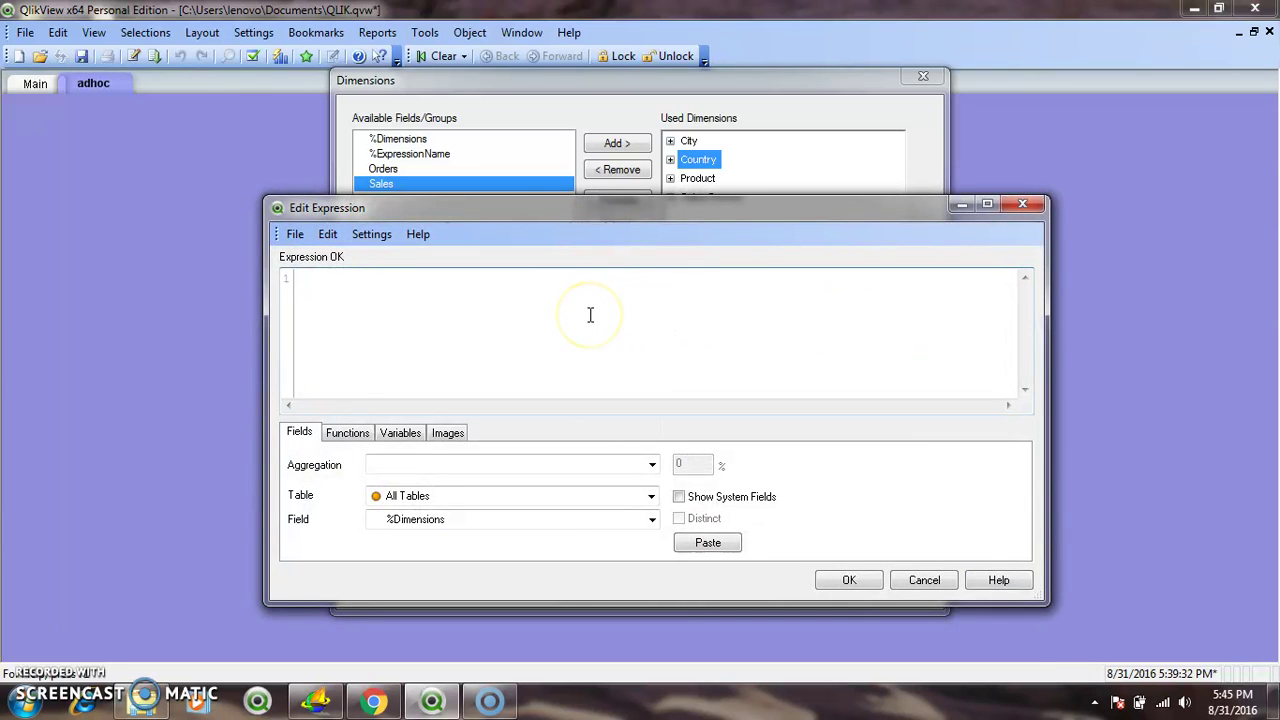
key(ctrl+v)
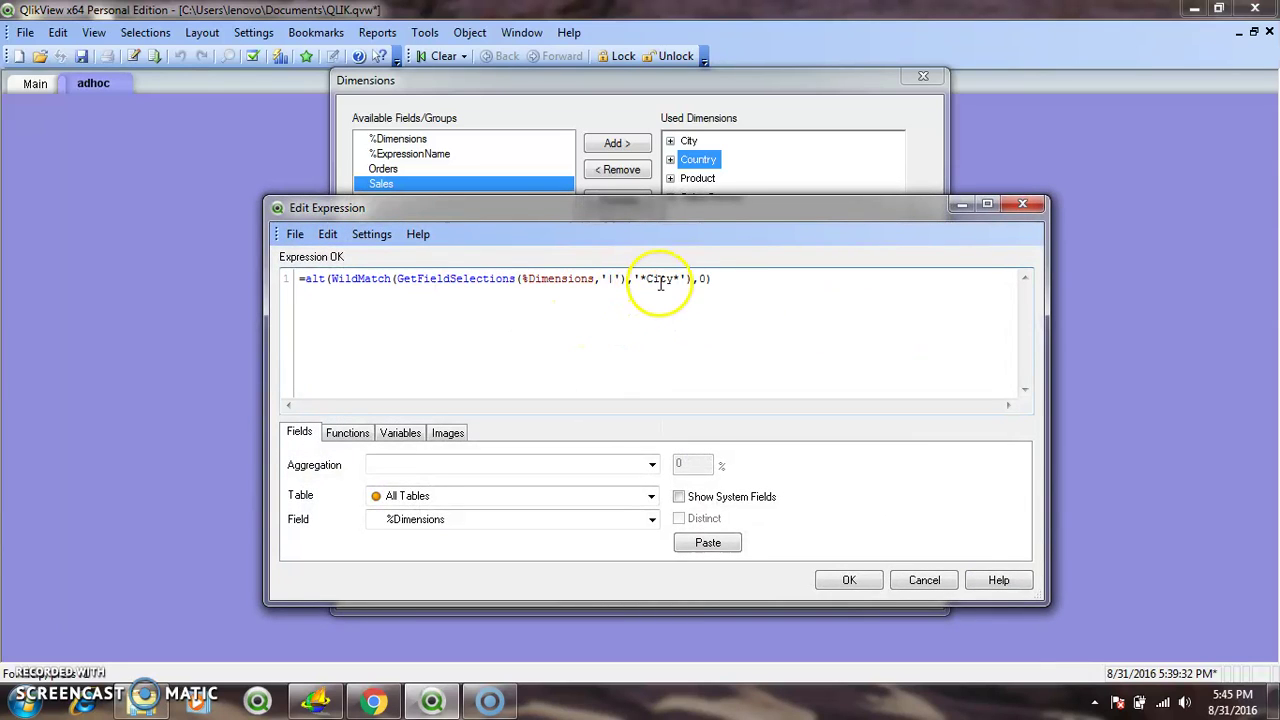
key(BackSpace)
key(BackSpace)
key(BackSpace)
key(BackSpace)
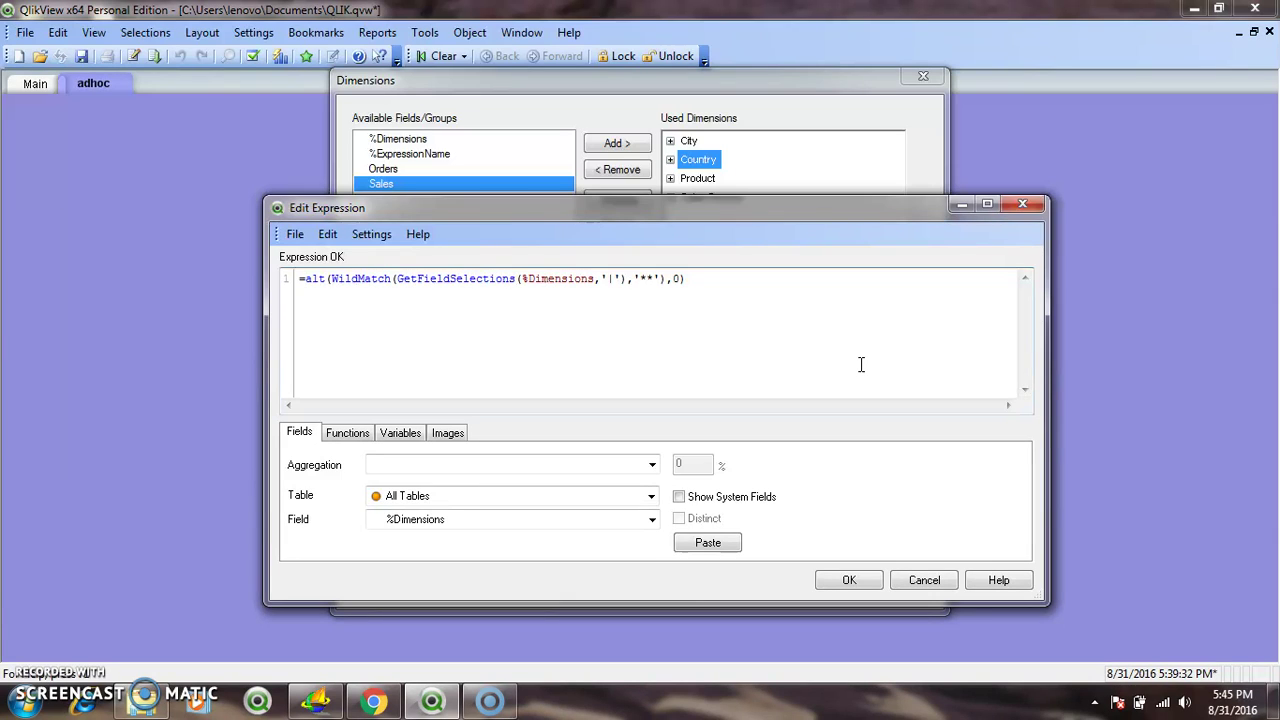
text(Country)
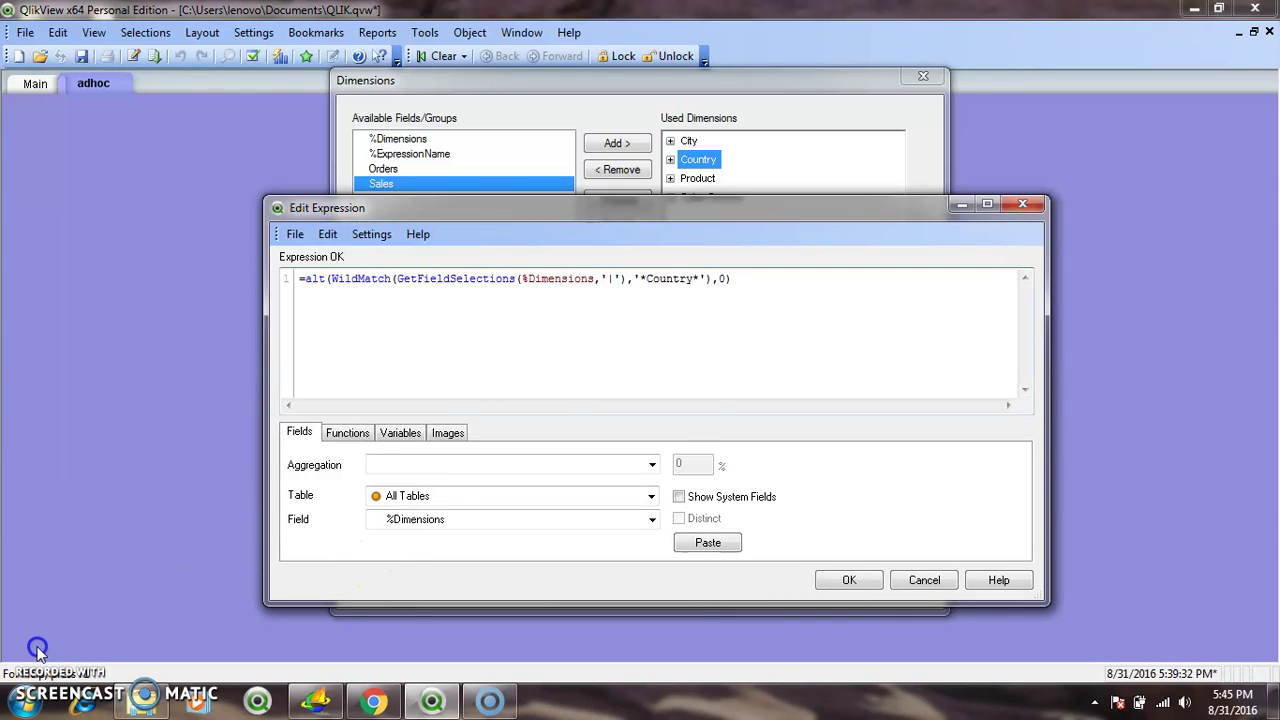
Step: Review the conditional expressions of the City, Country, Product and Sales Person dimensions
click(690, 143)
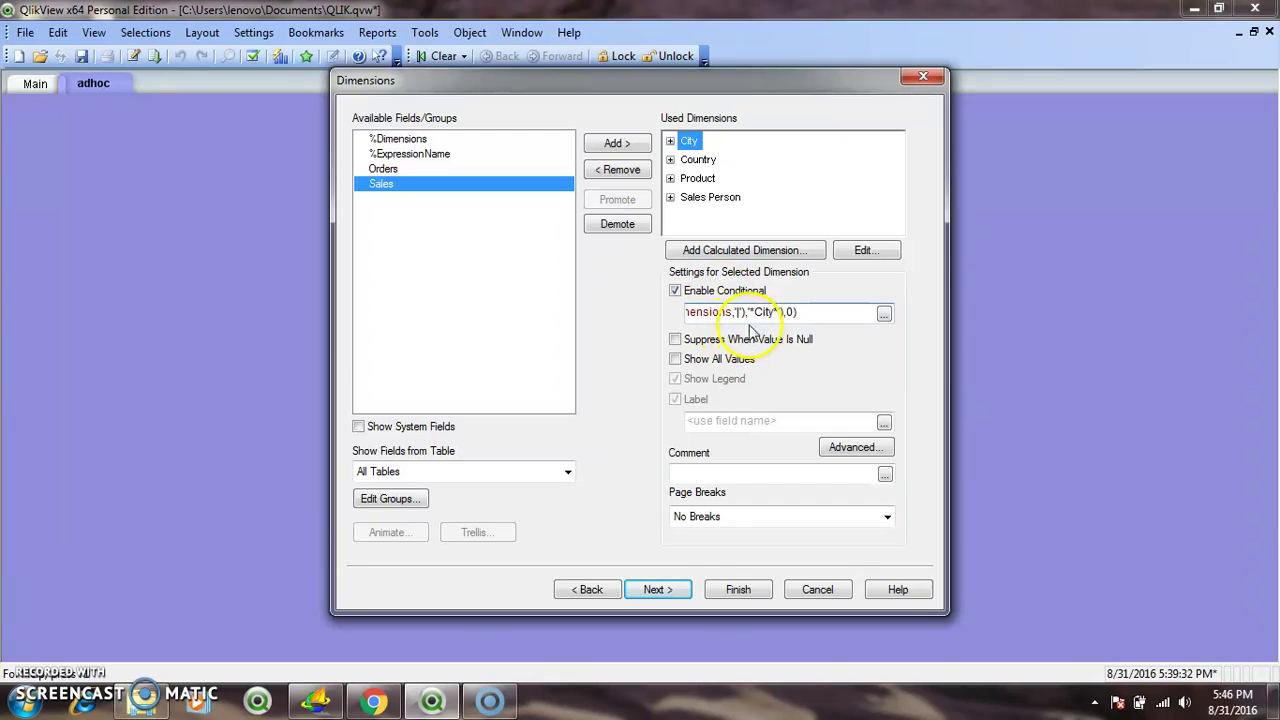
click(698, 160)
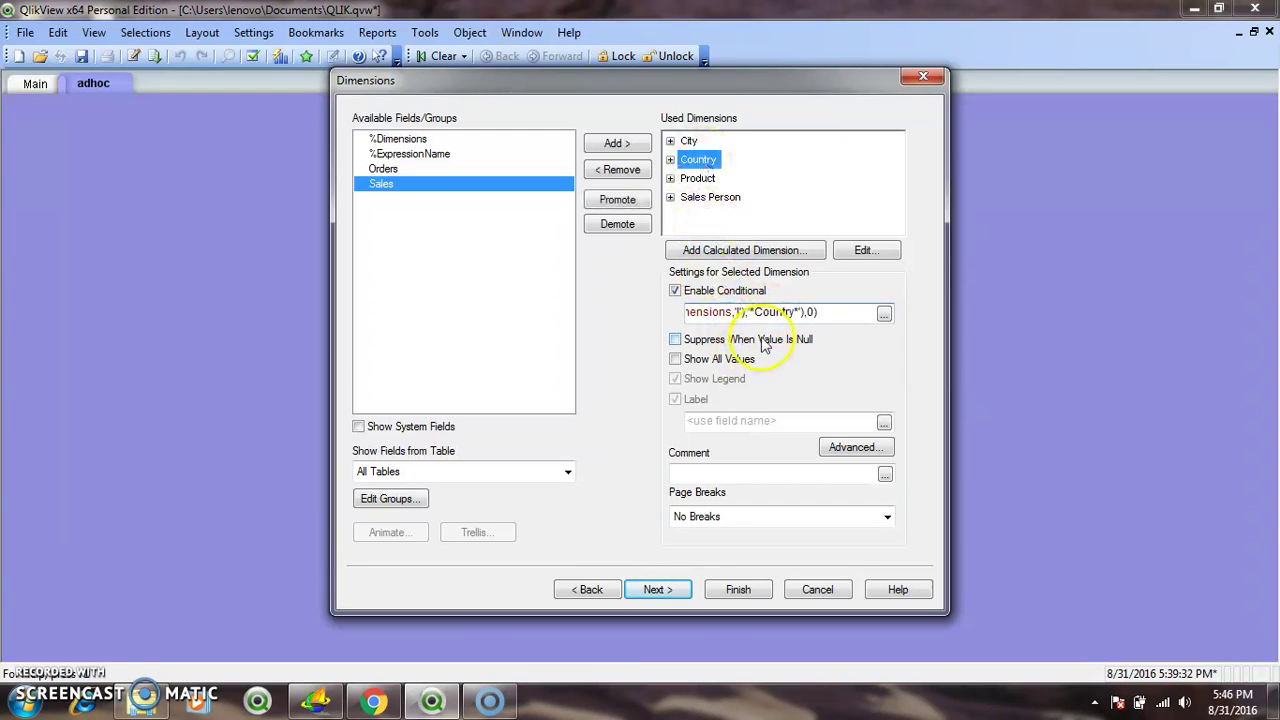
click(700, 179)
click(712, 198)
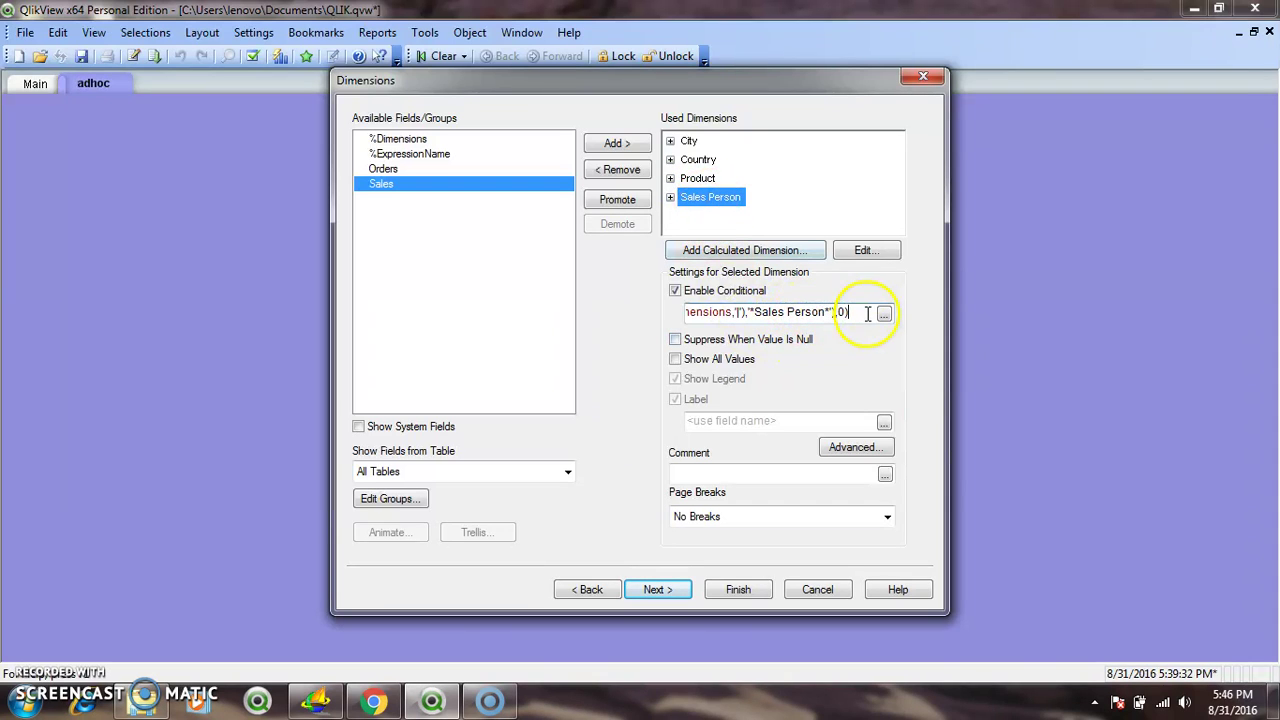
Step: Enable a condition on the Total Sales expression and begin it with =alt(WildMatch(GetFieldSelections
click(656, 590)
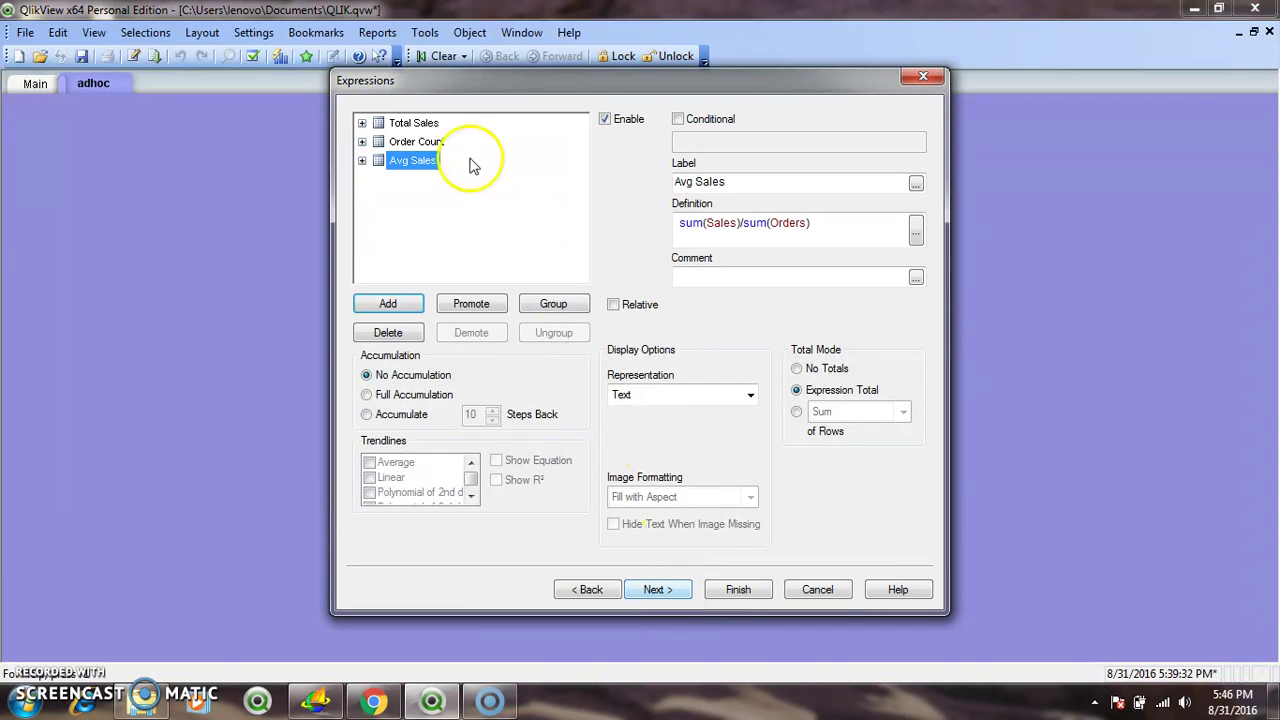
click(415, 125)
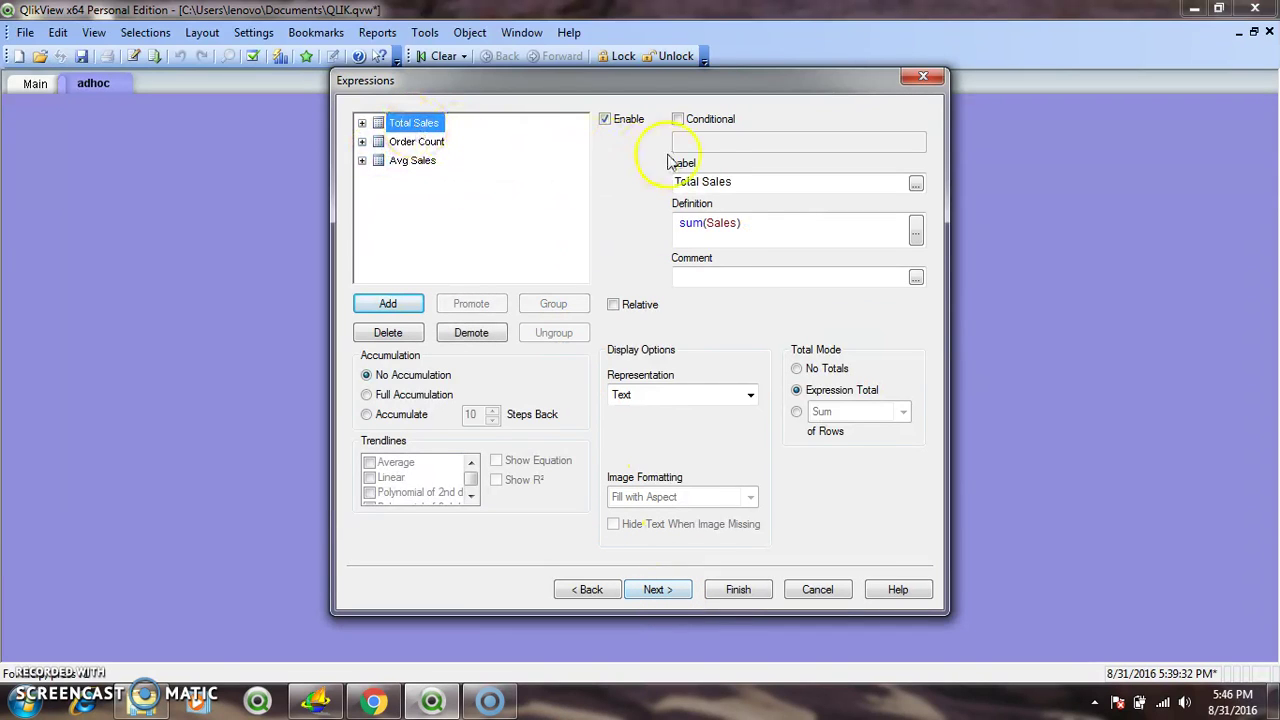
click(679, 120)
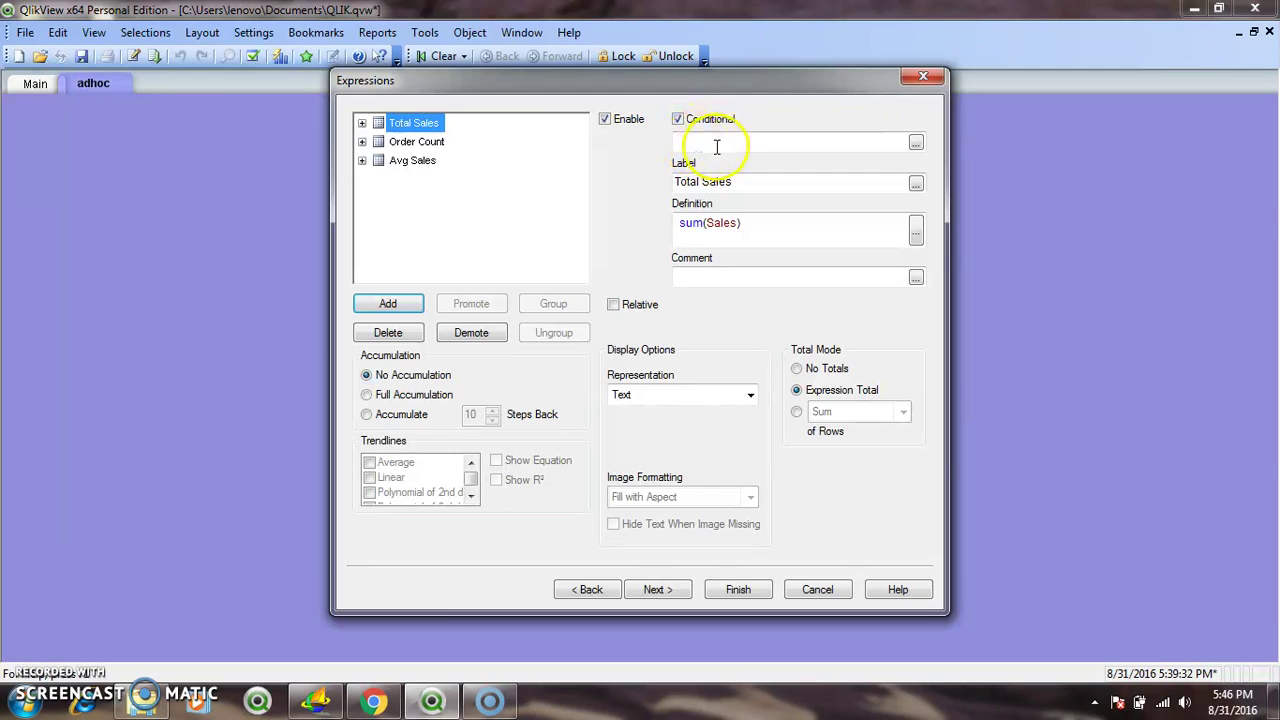
text(=)
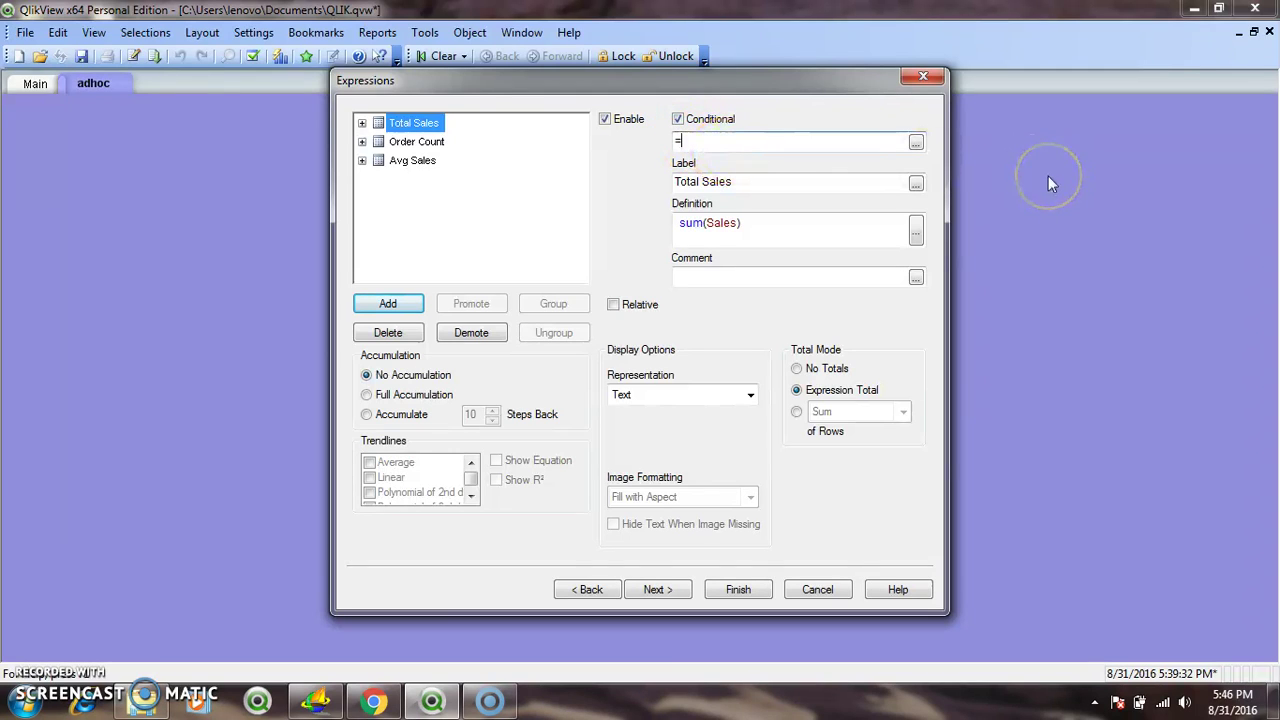
text(alt(w)
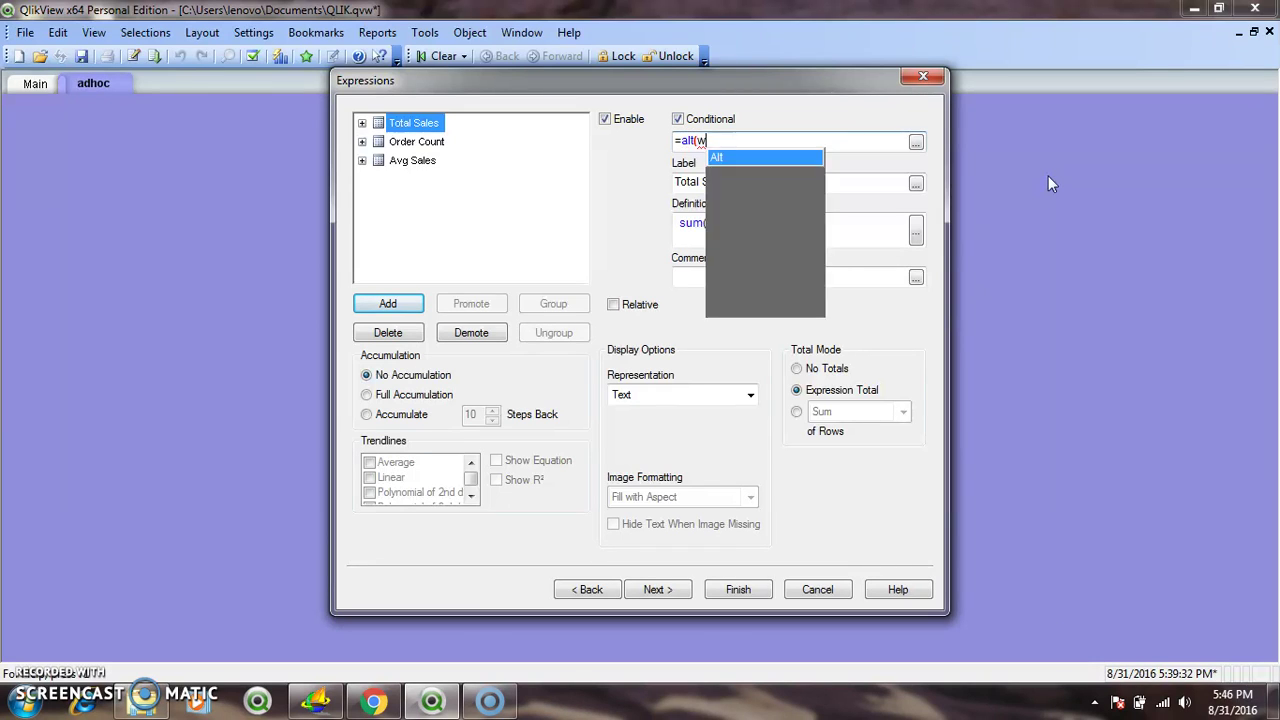
text(iddMatch(getse)
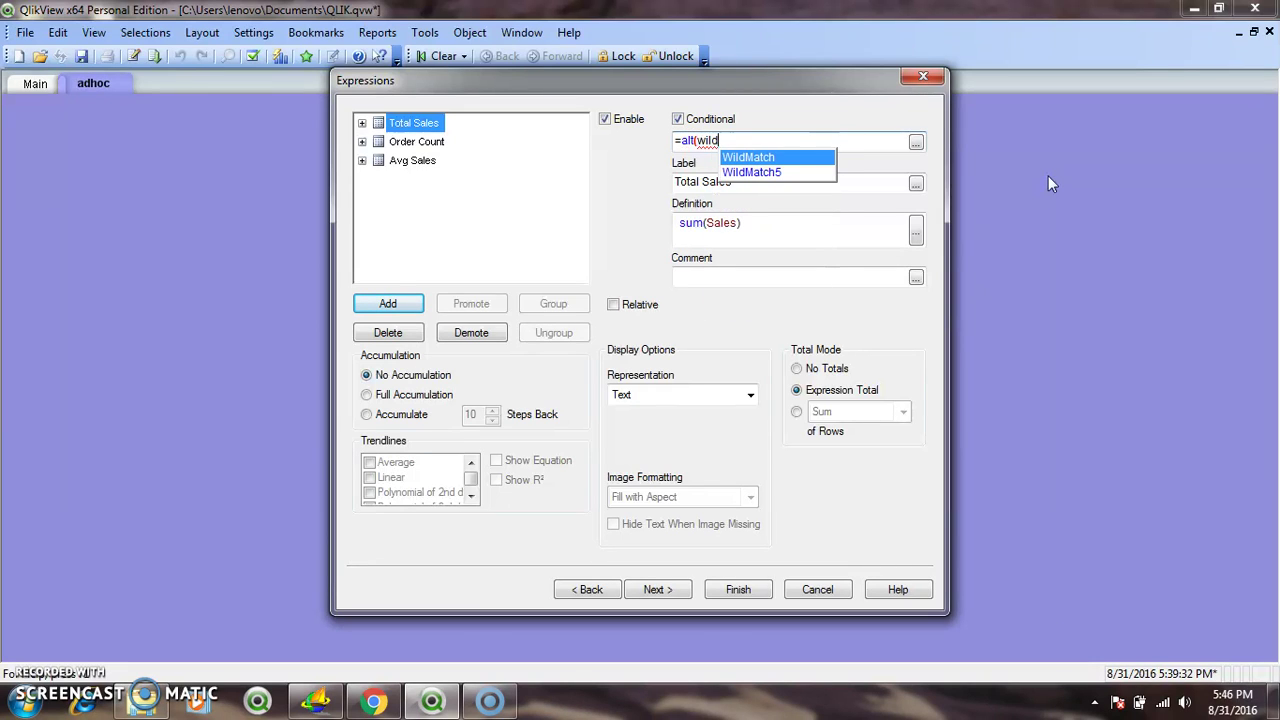
key(Return)
text((getse)
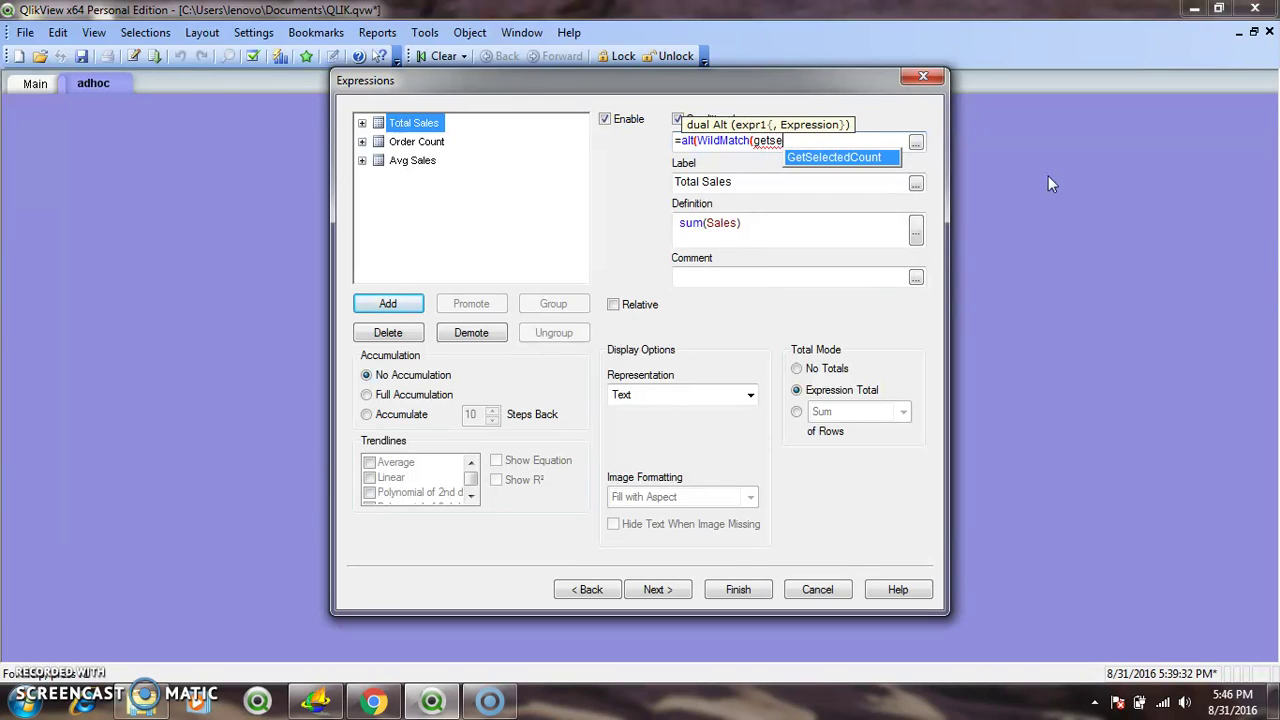
key(BackSpace)
key(BackSpace)
text(f)
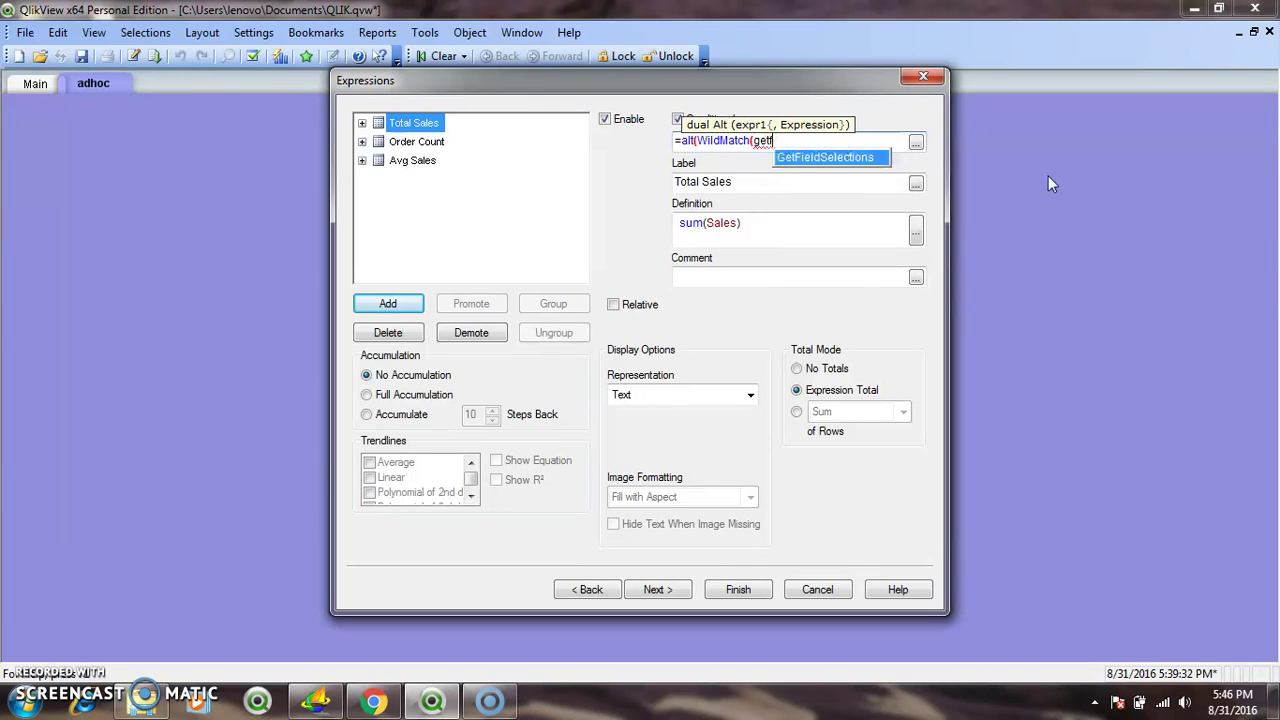
key(Return)
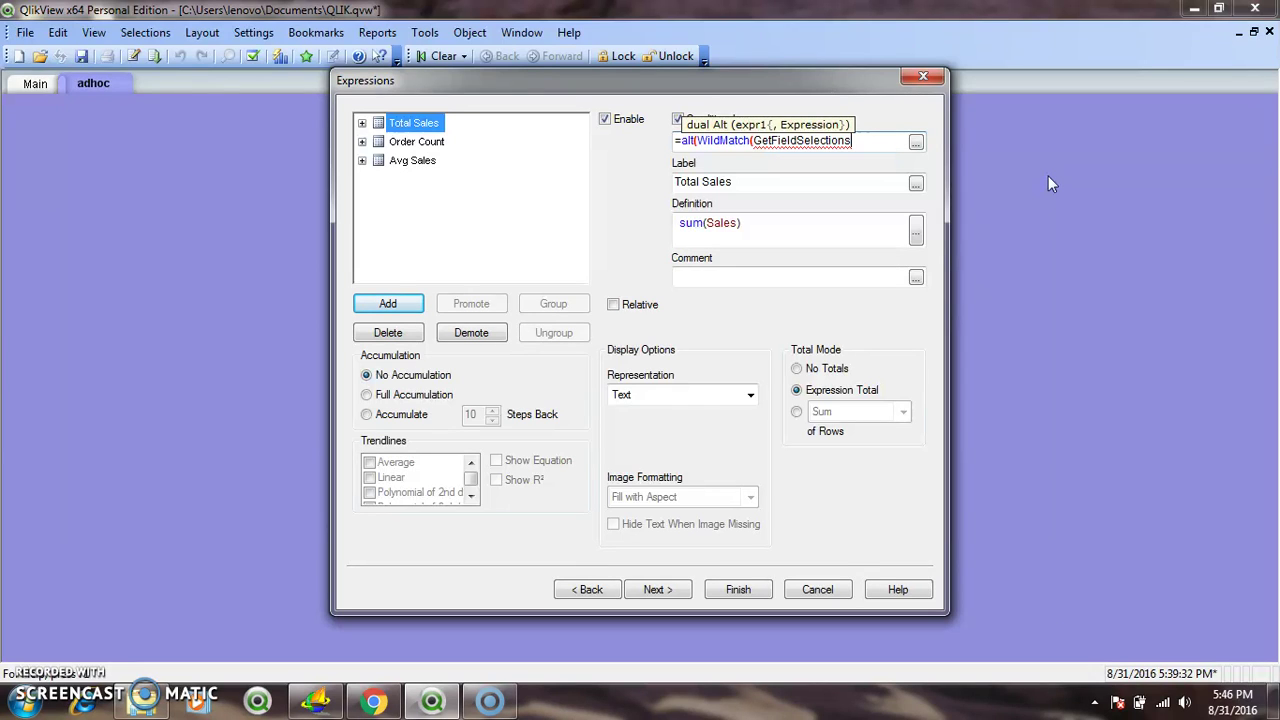
Step: Complete the Total Sales condition as =alt(WildMatch(GetFieldSelections(%ExpressionName,'|'),'*Total Sales*'),0)
text(()
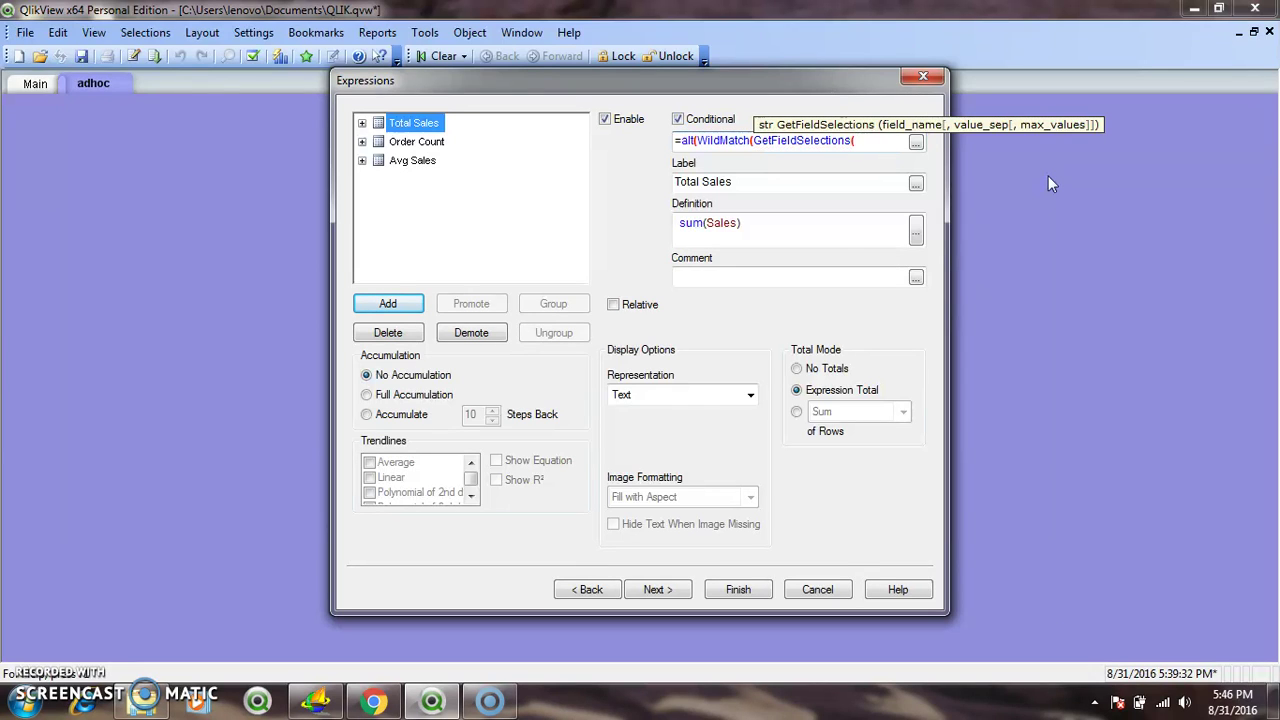
text(%)
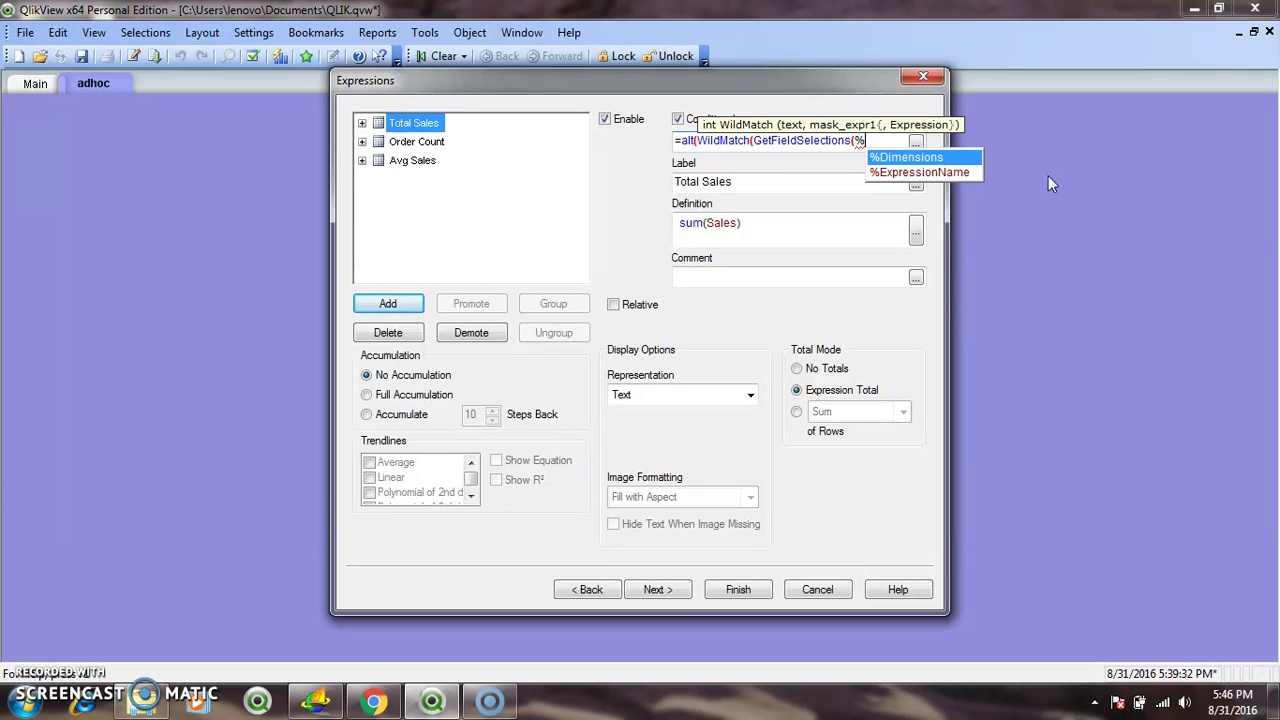
key(Down)
key(Return)
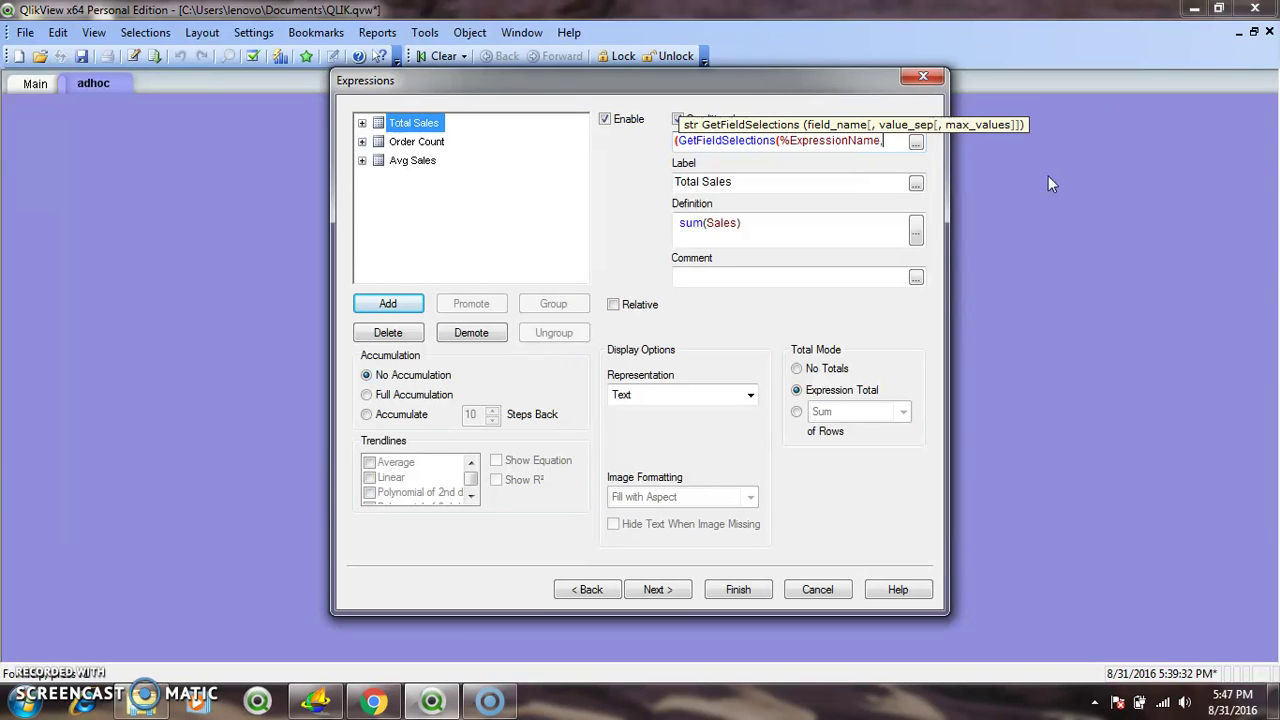
text(|'),)
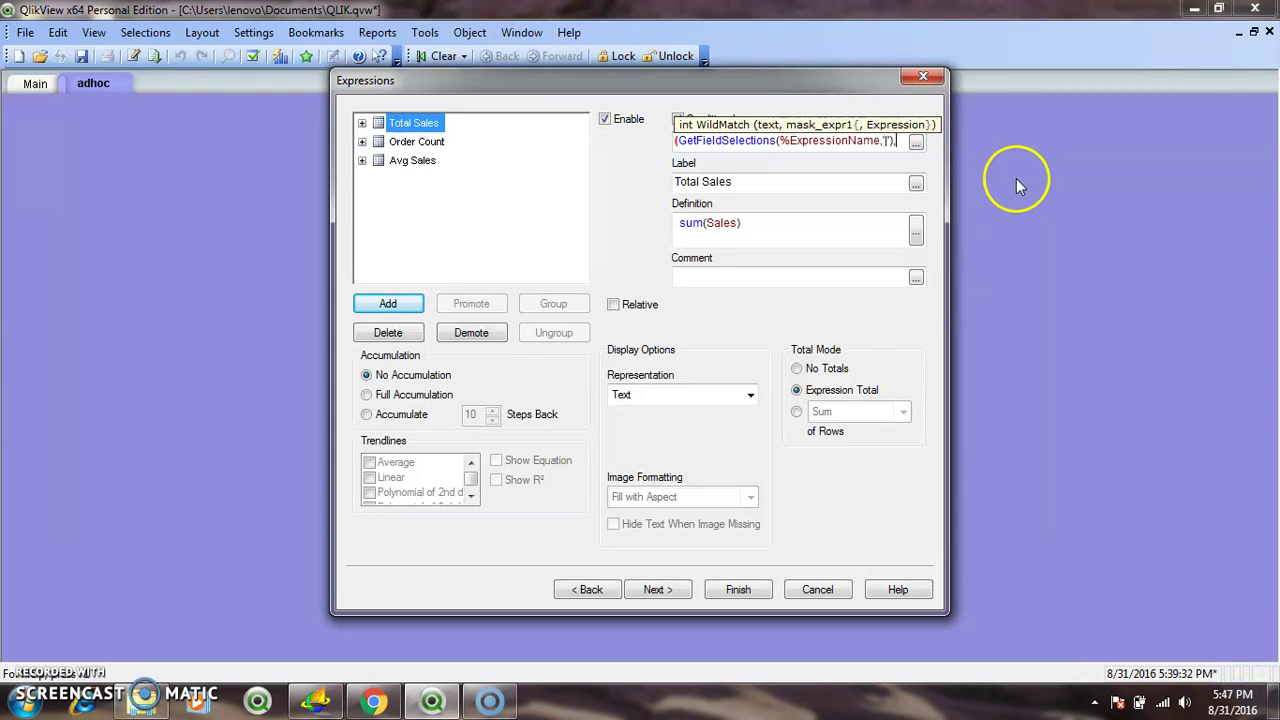
click(916, 142)
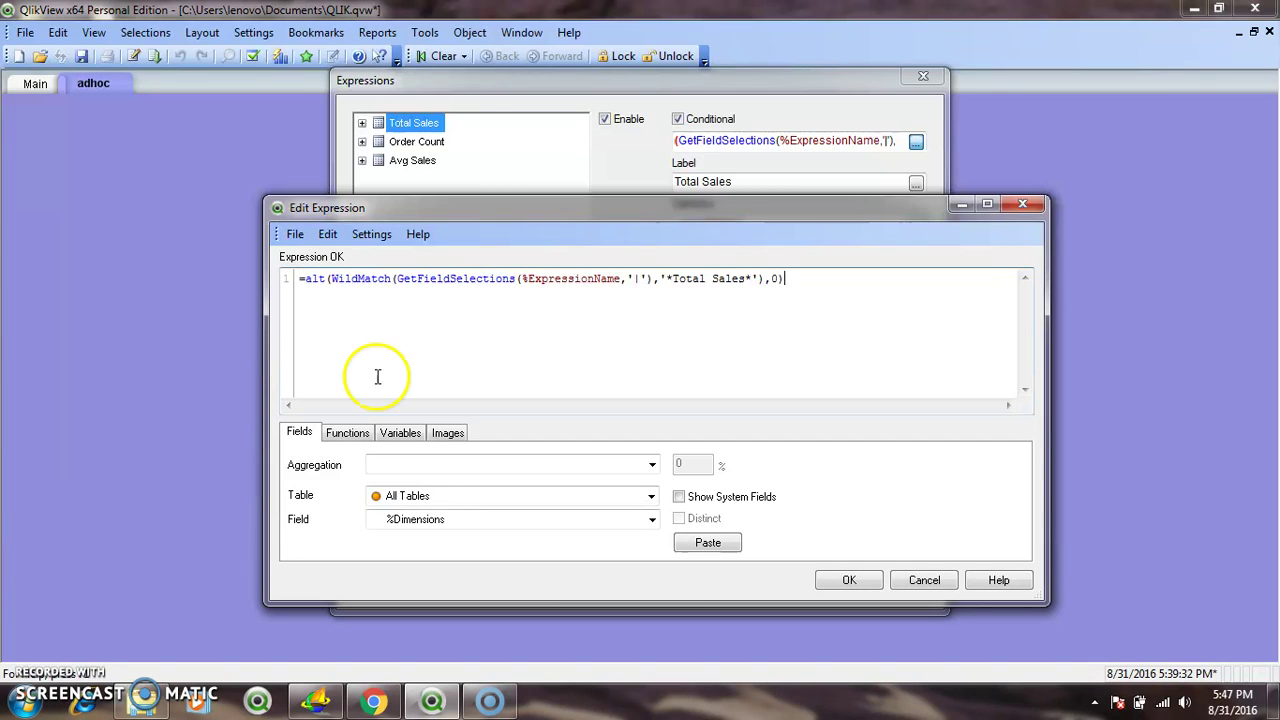
Step: Copy the full Total Sales condition and reuse it for the Order Count expression with '*Order Count*' in place of '*Total Sales*'
drag(785, 280, 308, 295)
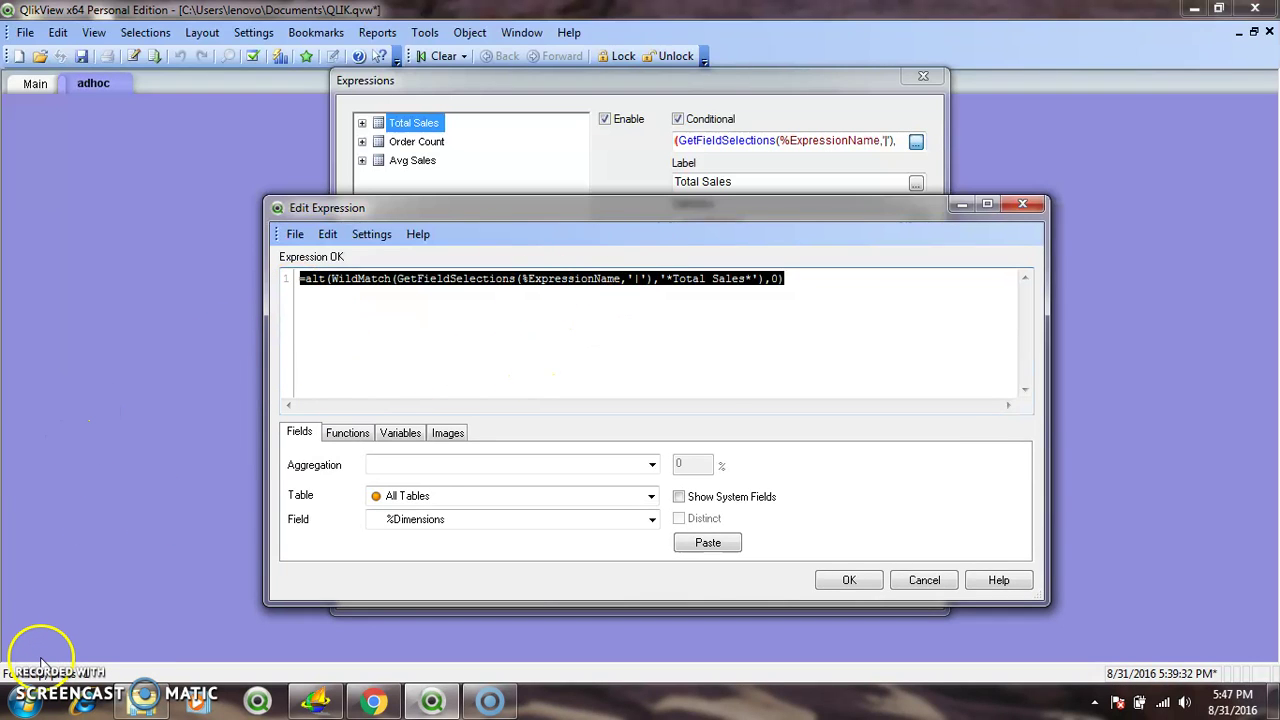
key(Return)
click(416, 141)
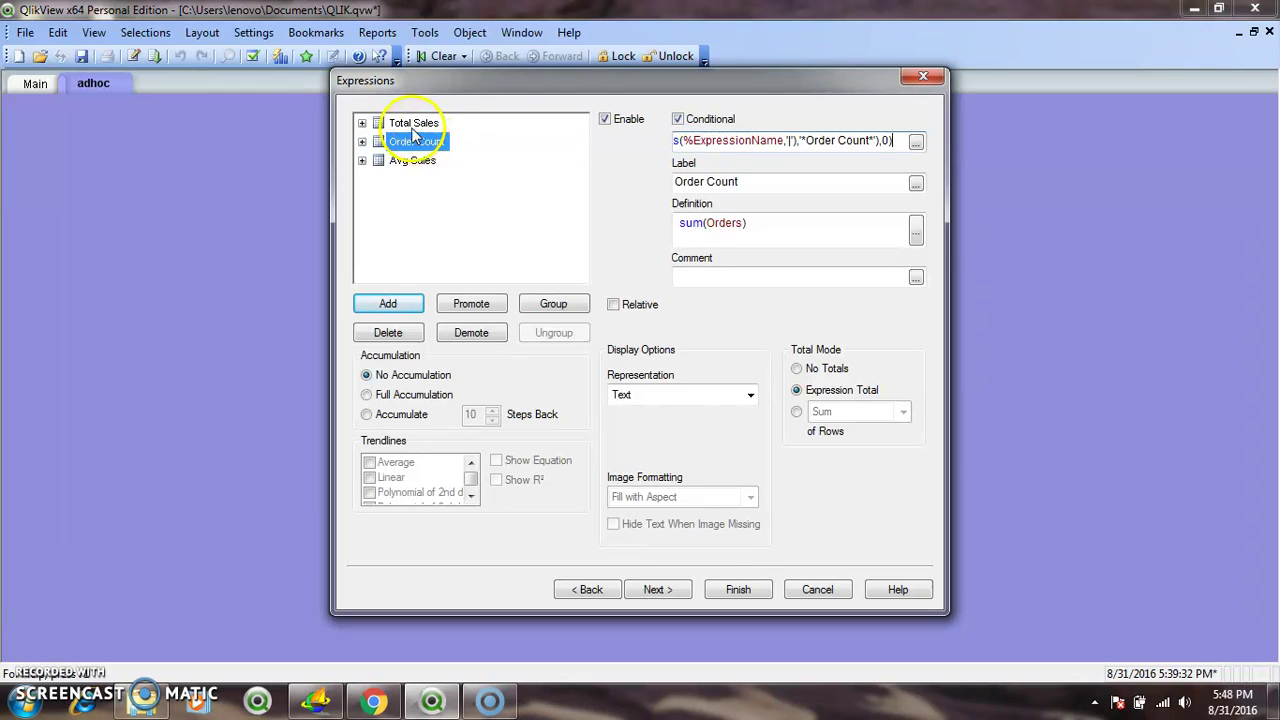
Step: Review the conditional expressions of Total Sales, Order Count and Avg Sales
click(413, 124)
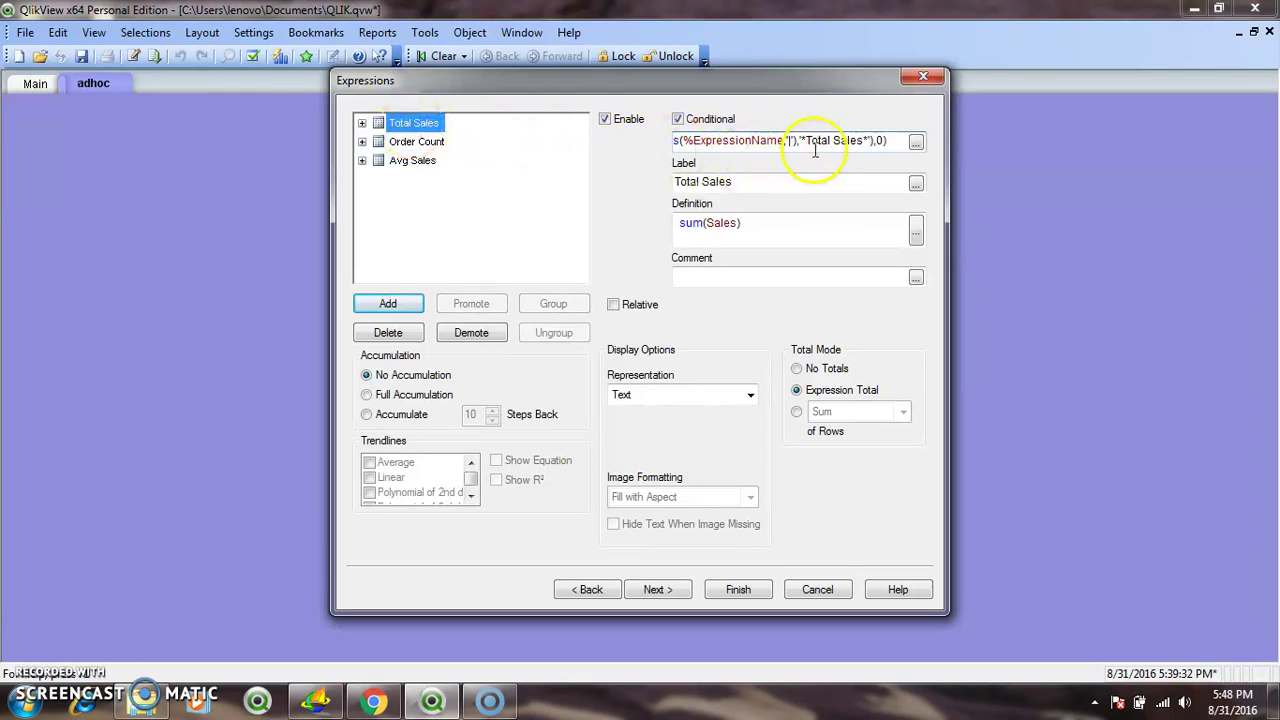
click(416, 141)
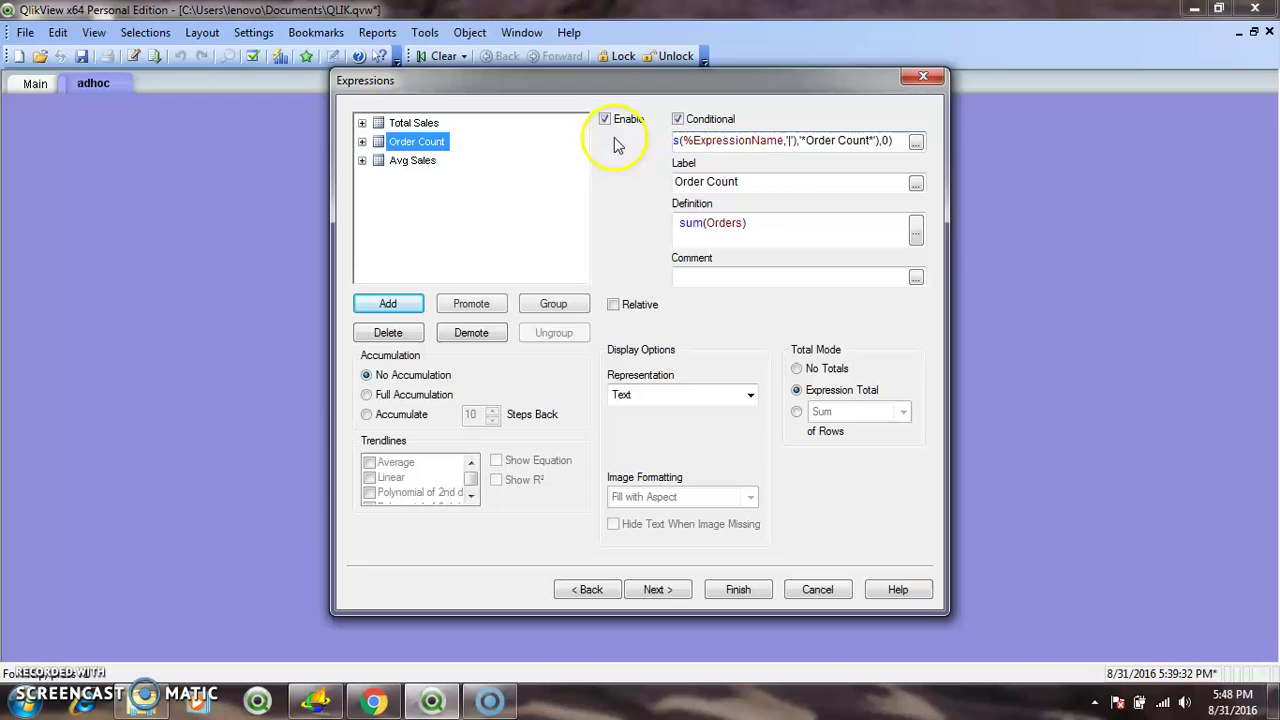
click(402, 162)
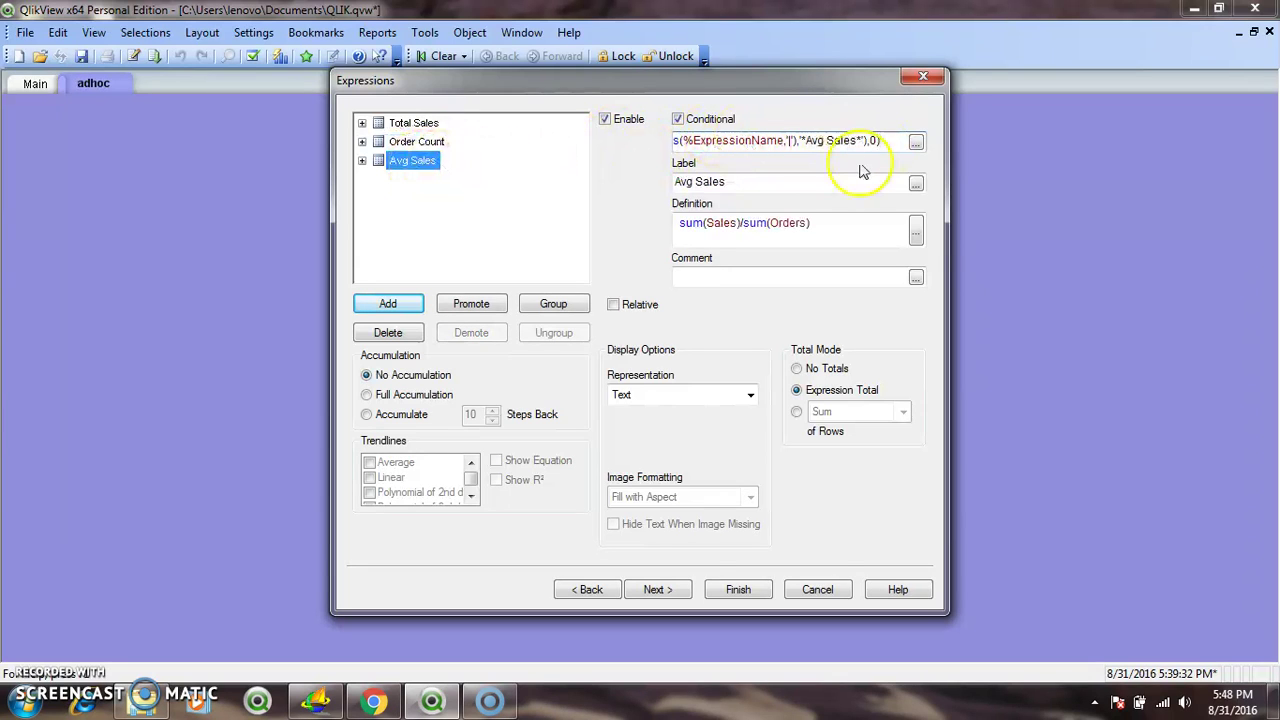
Step: Accept the default sort, presentation, style and number settings and set the table's Tahoma font to size 12
click(655, 590)
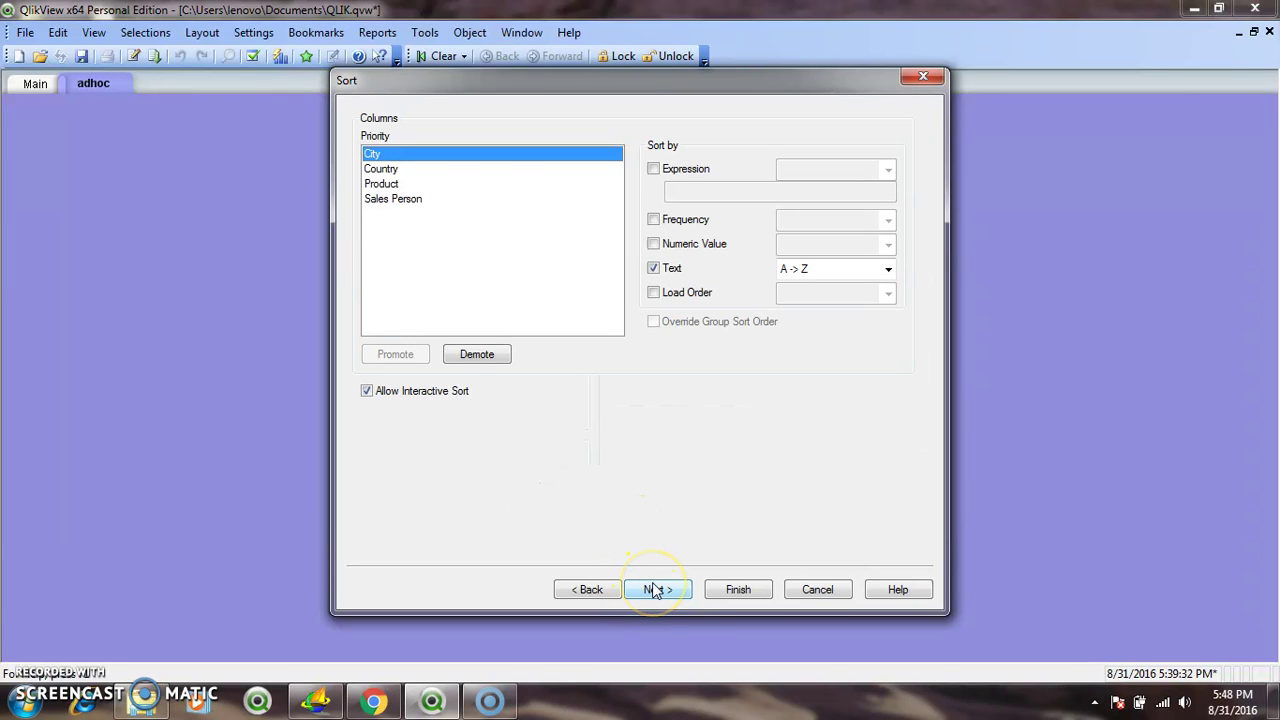
click(657, 591)
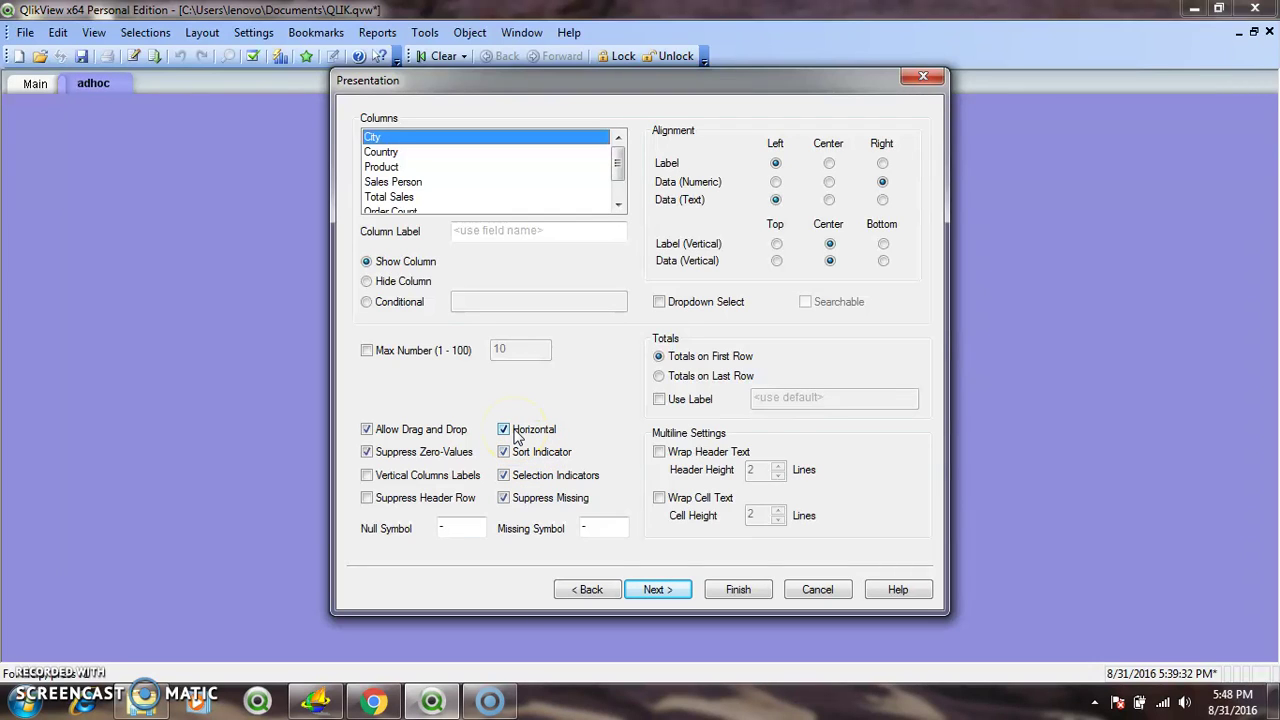
click(652, 592)
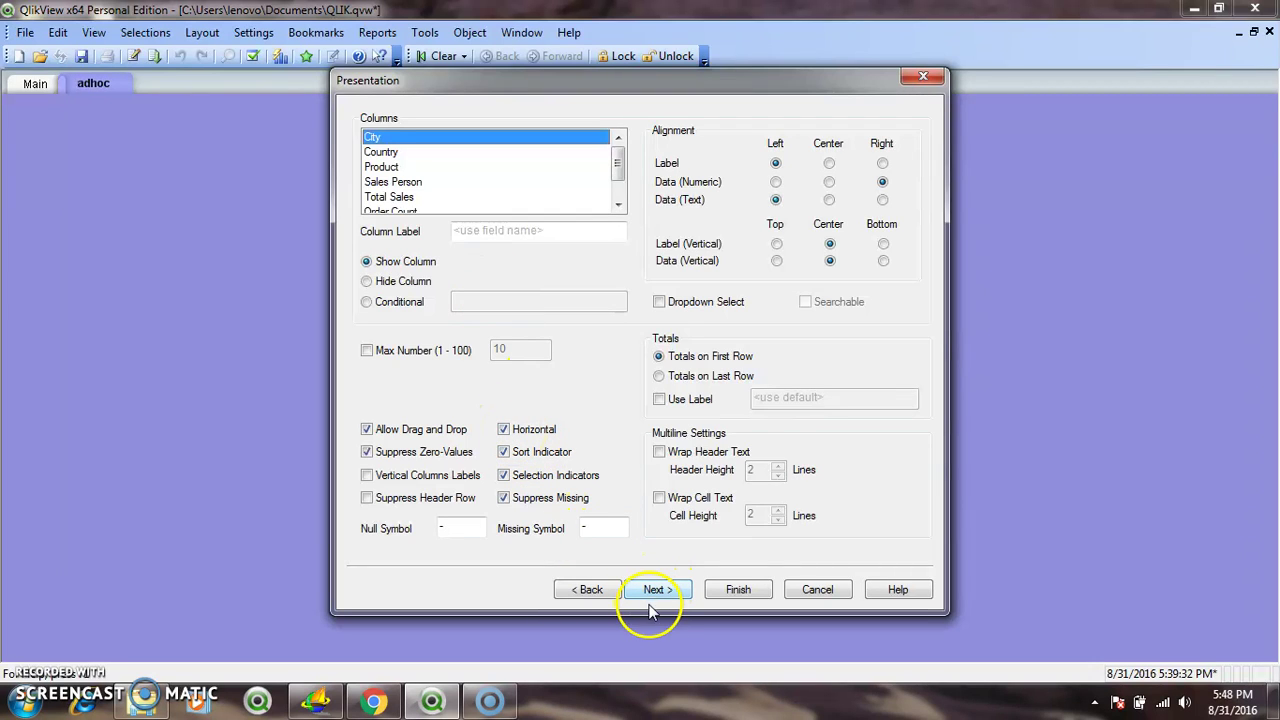
click(654, 590)
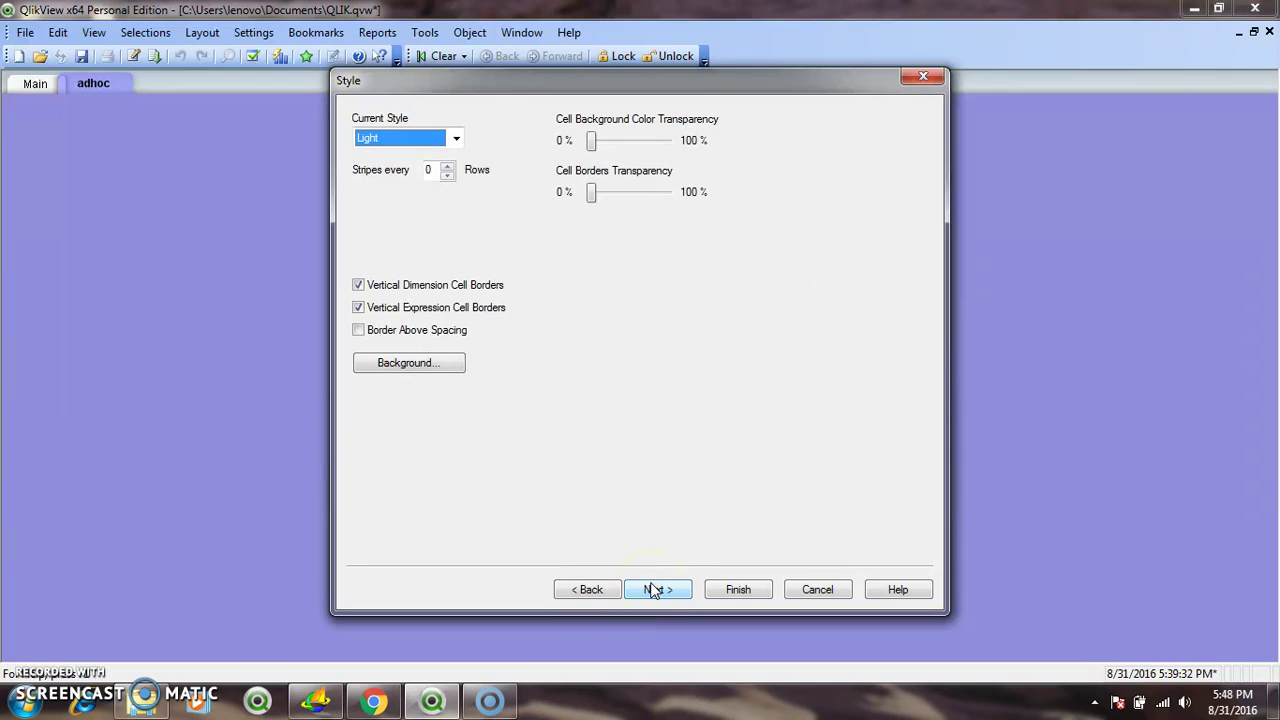
click(658, 590)
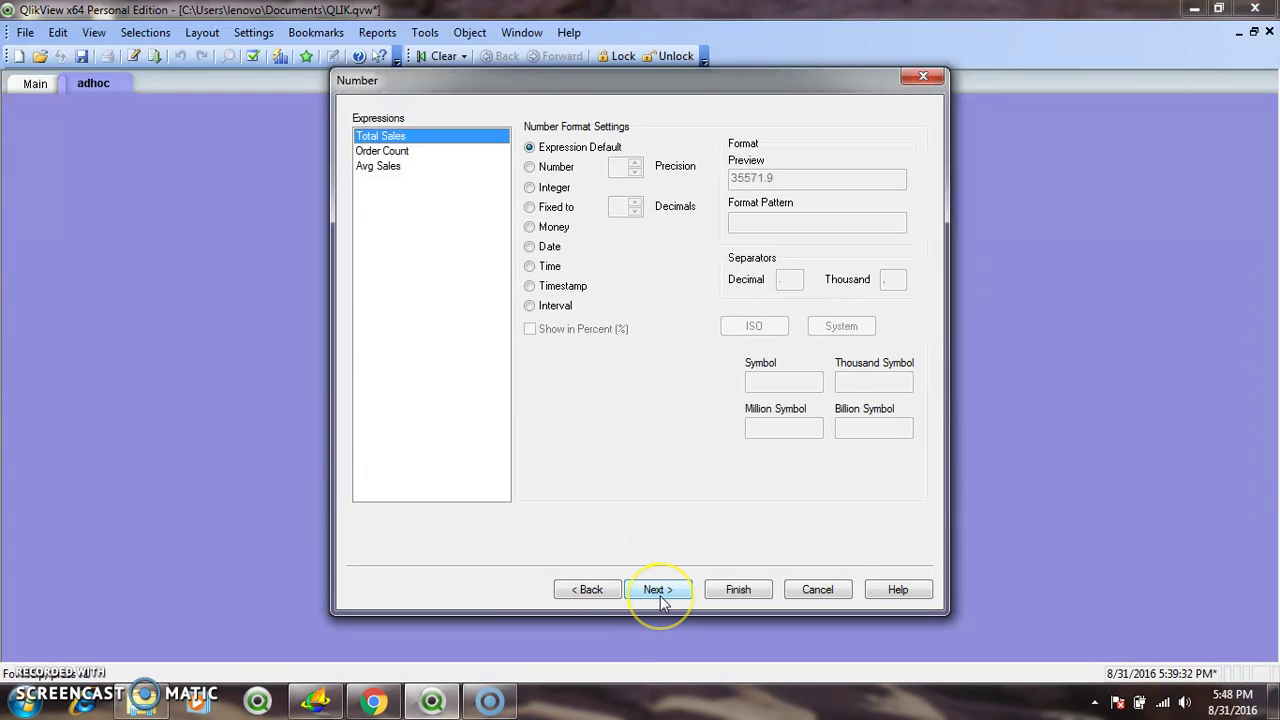
click(658, 590)
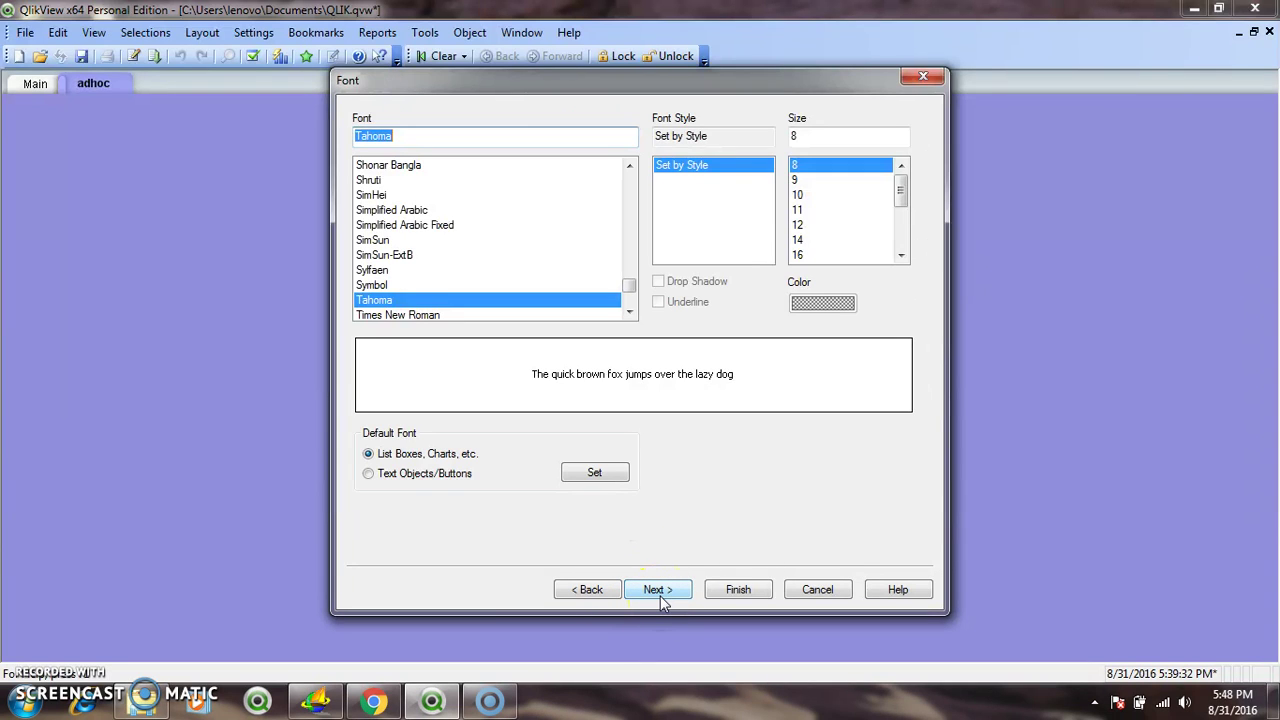
click(800, 225)
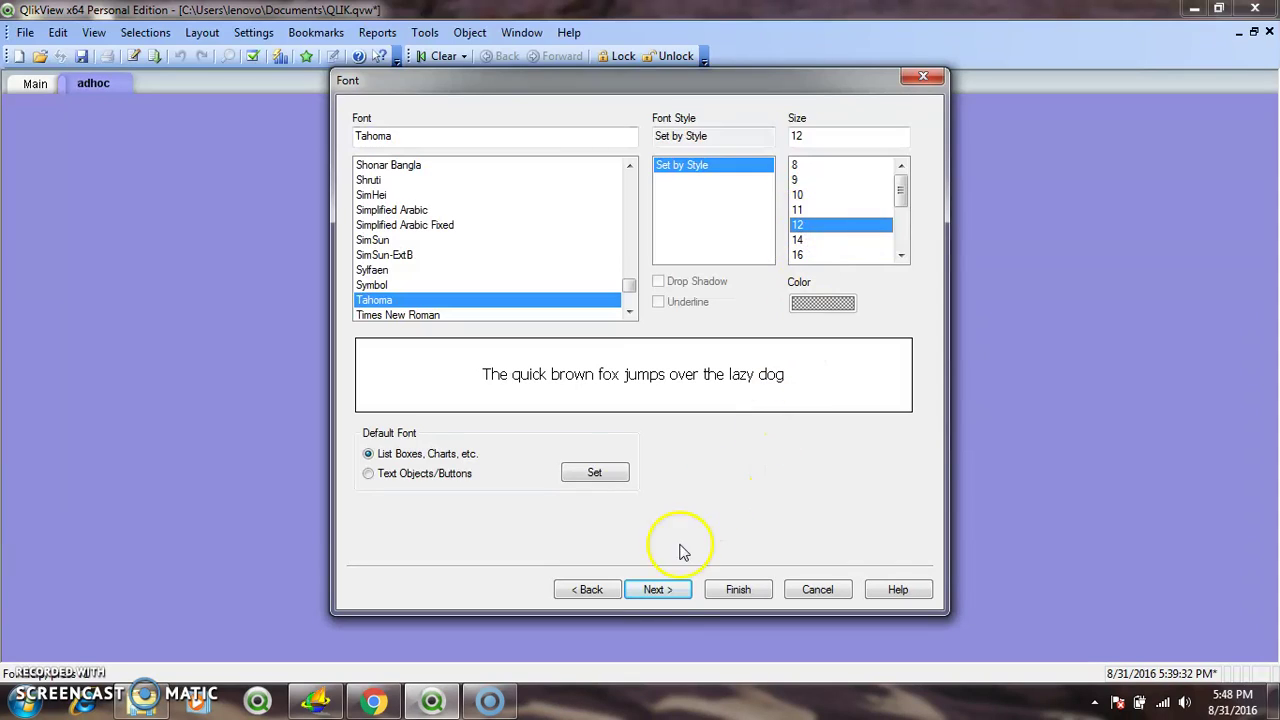
Step: Accept the default layout and caption settings and finish creating the straight table
click(657, 590)
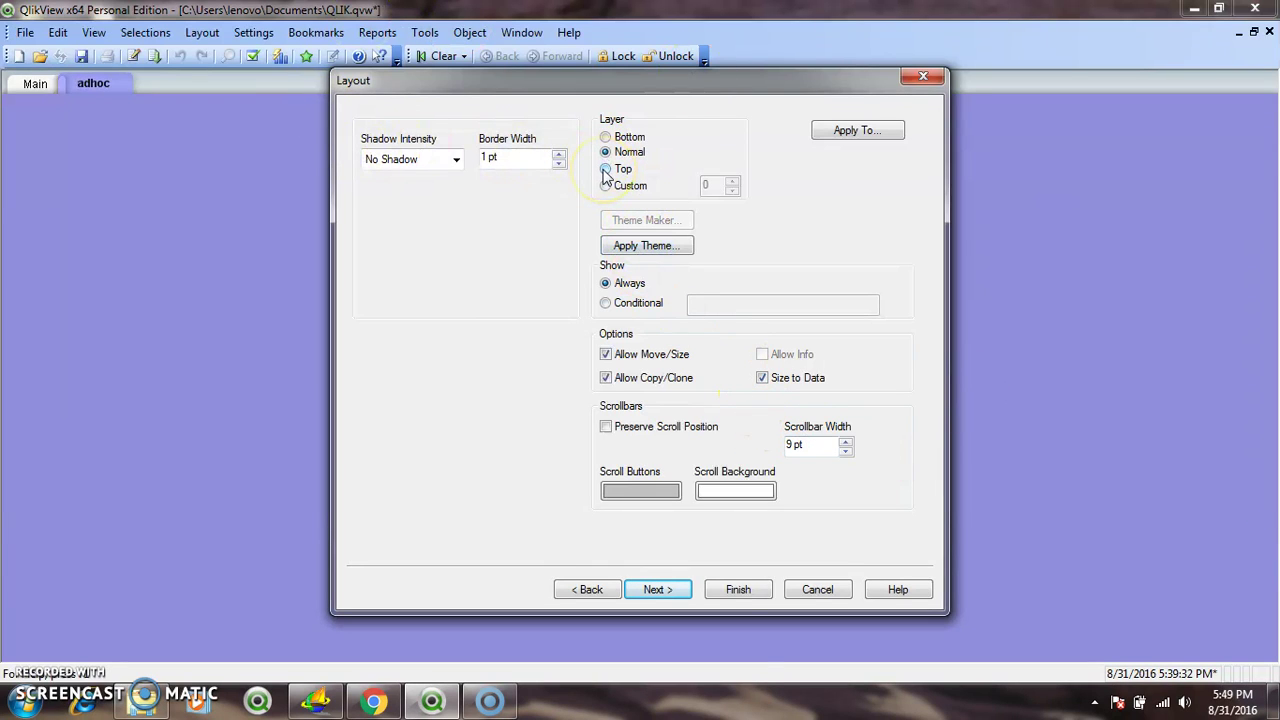
click(665, 590)
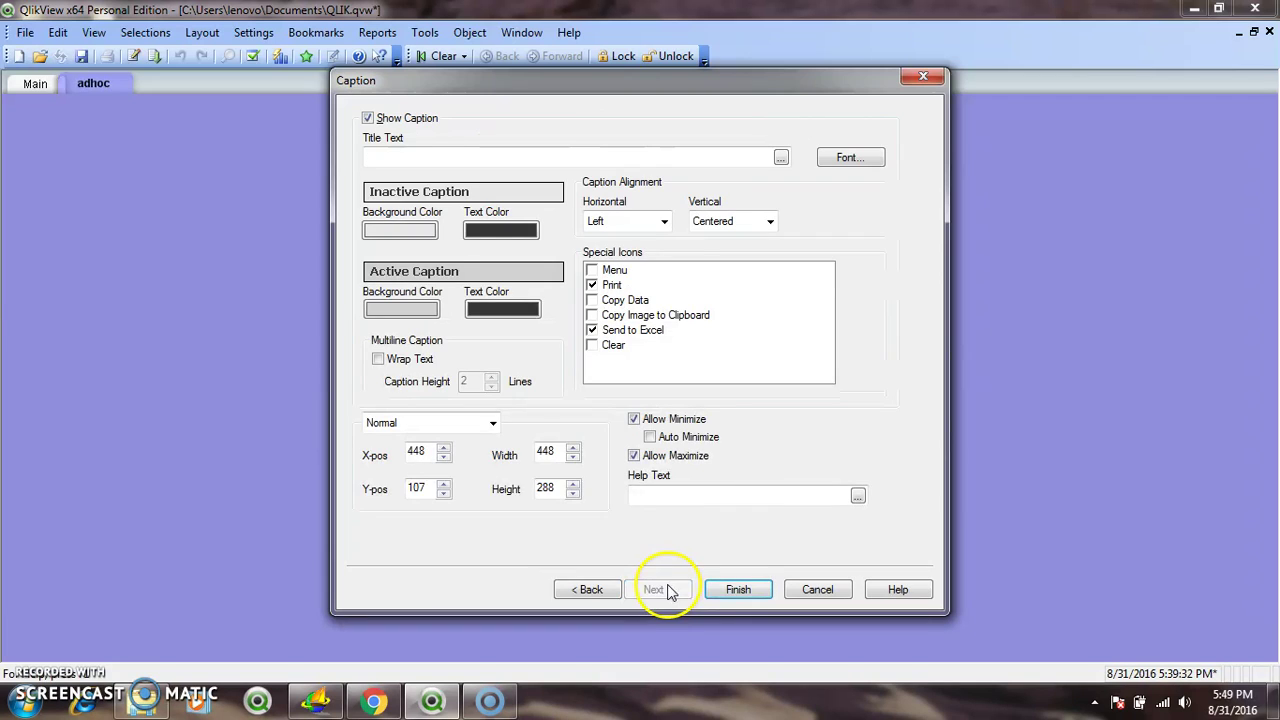
click(738, 589)
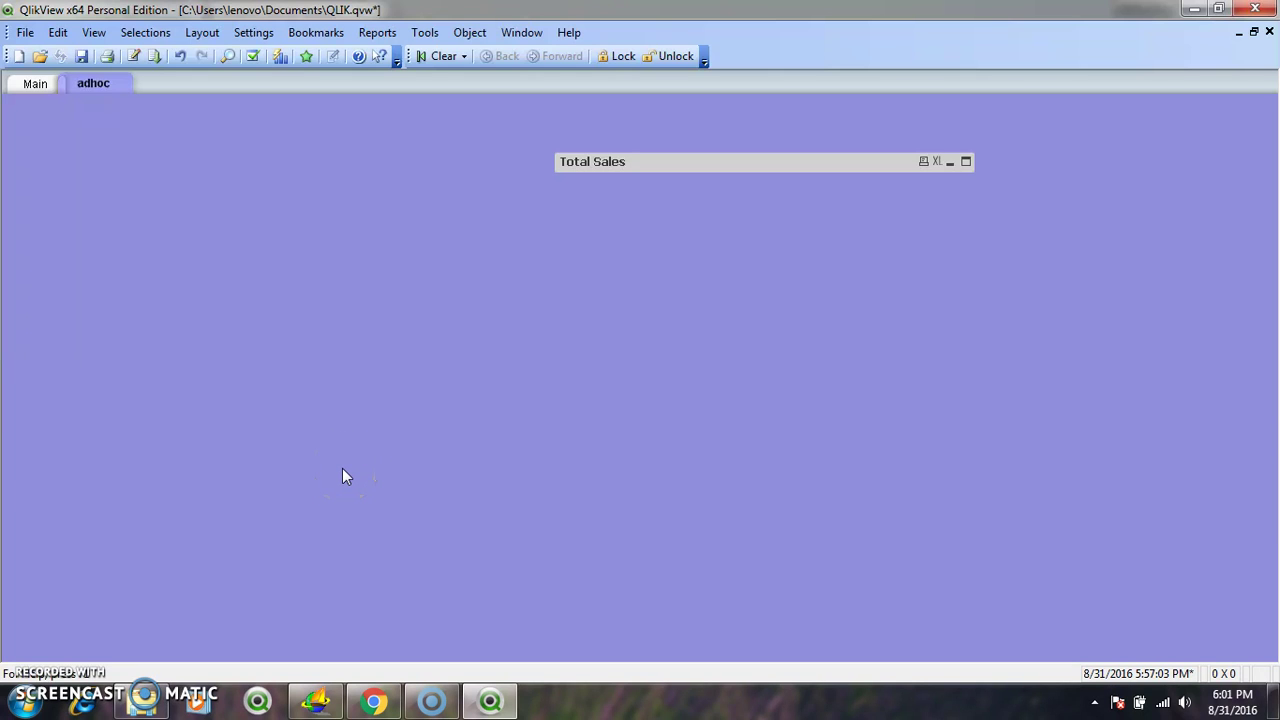
Step: Add a list box for the %Dimensions field to the adhoc sheet and move it slightly up and to the left
right_click(192, 192)
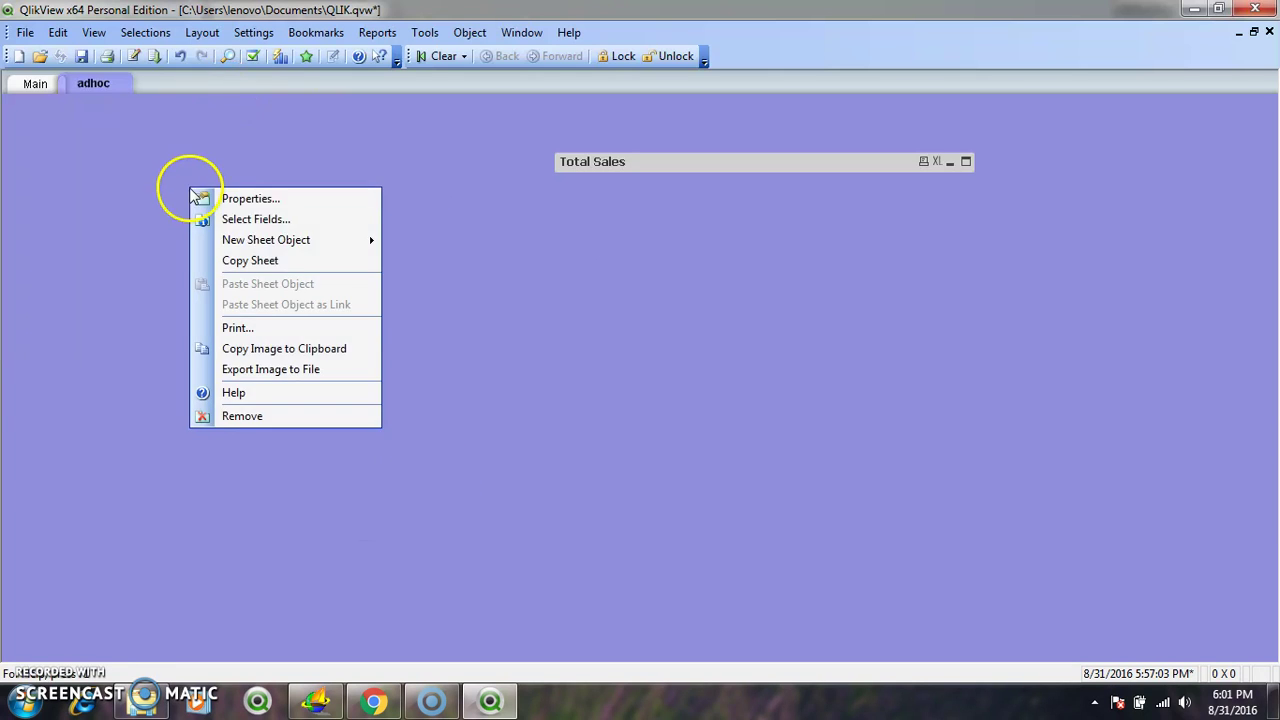
click(297, 250)
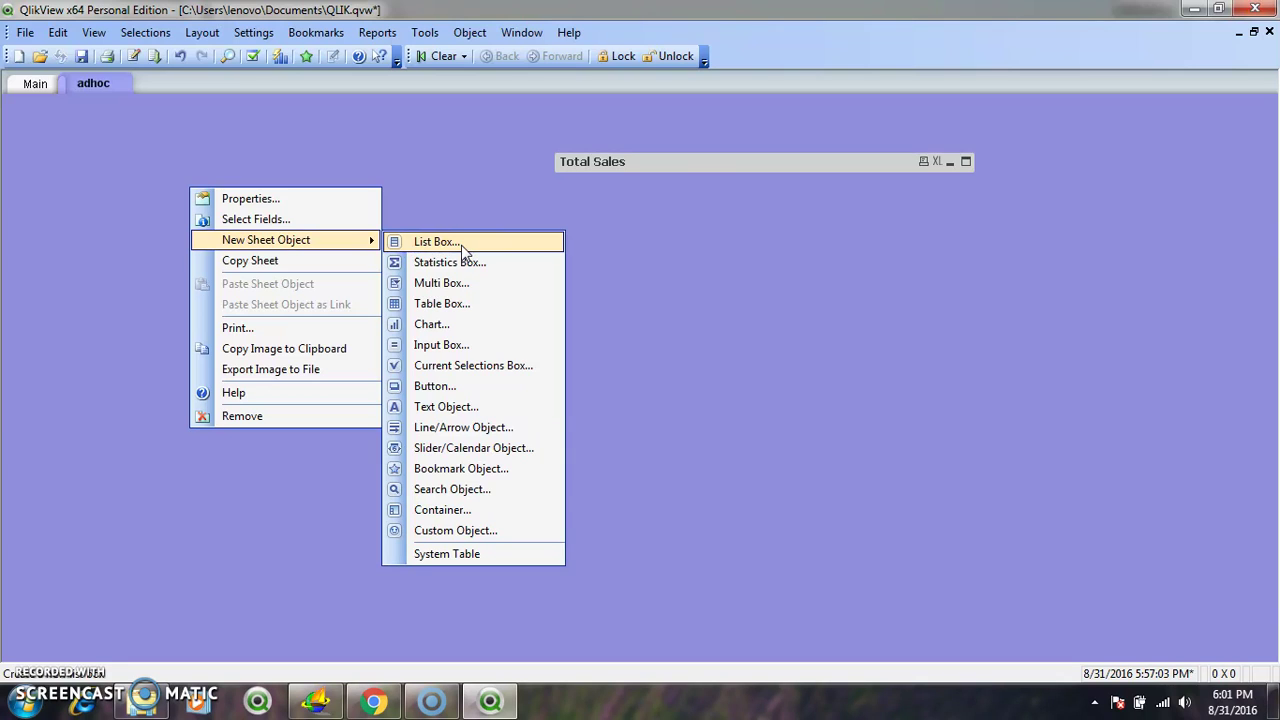
click(463, 249)
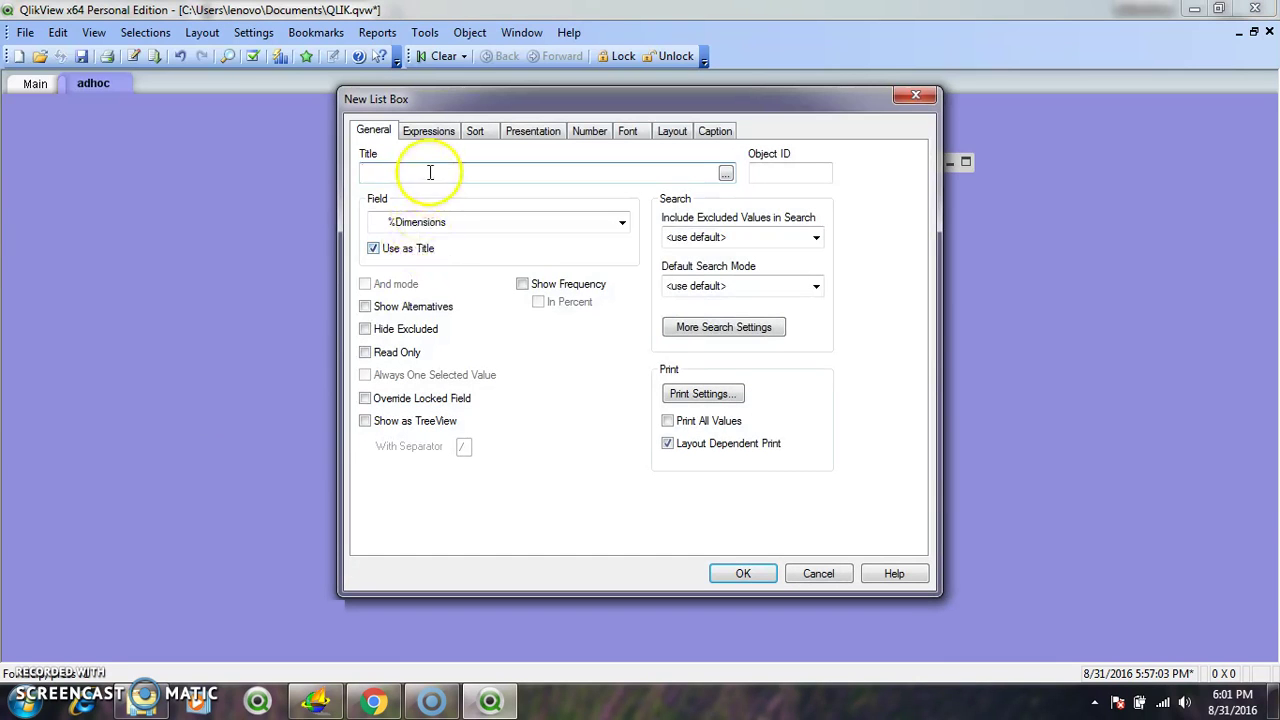
click(742, 572)
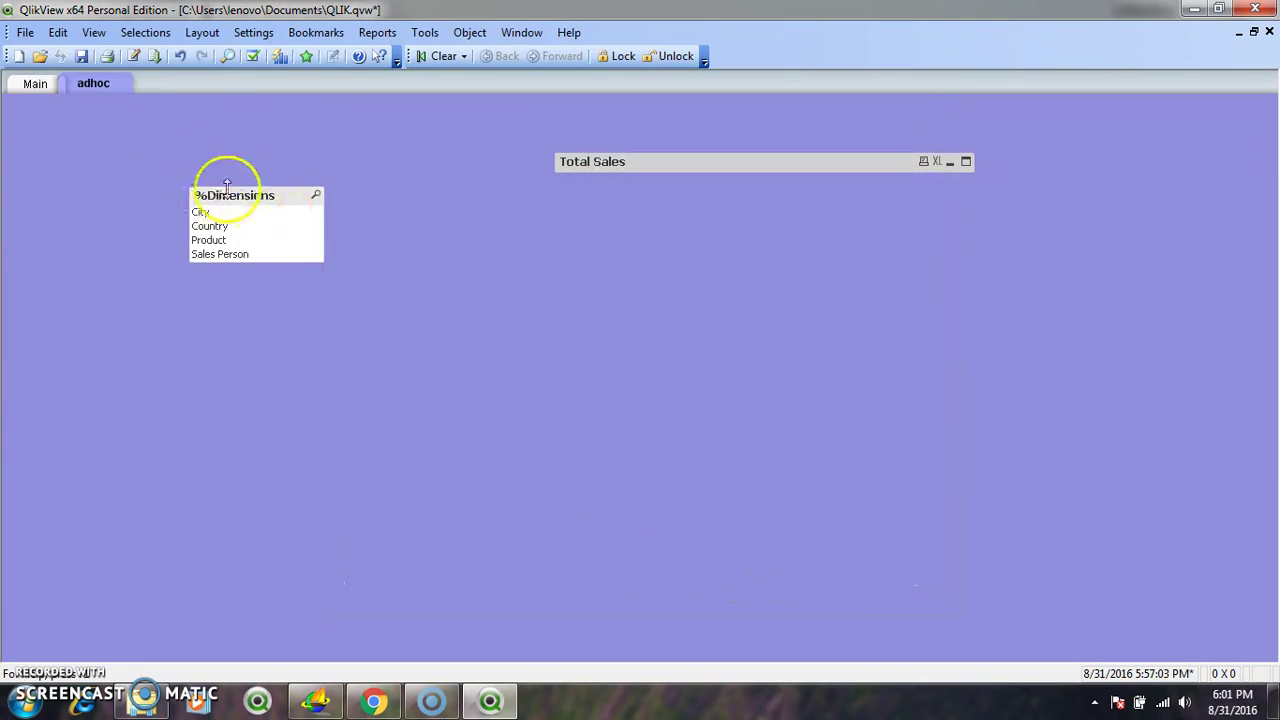
drag(238, 204, 183, 181)
Step: Change the title of the %Dimensions list box to "Dimension list"
right_click(180, 181)
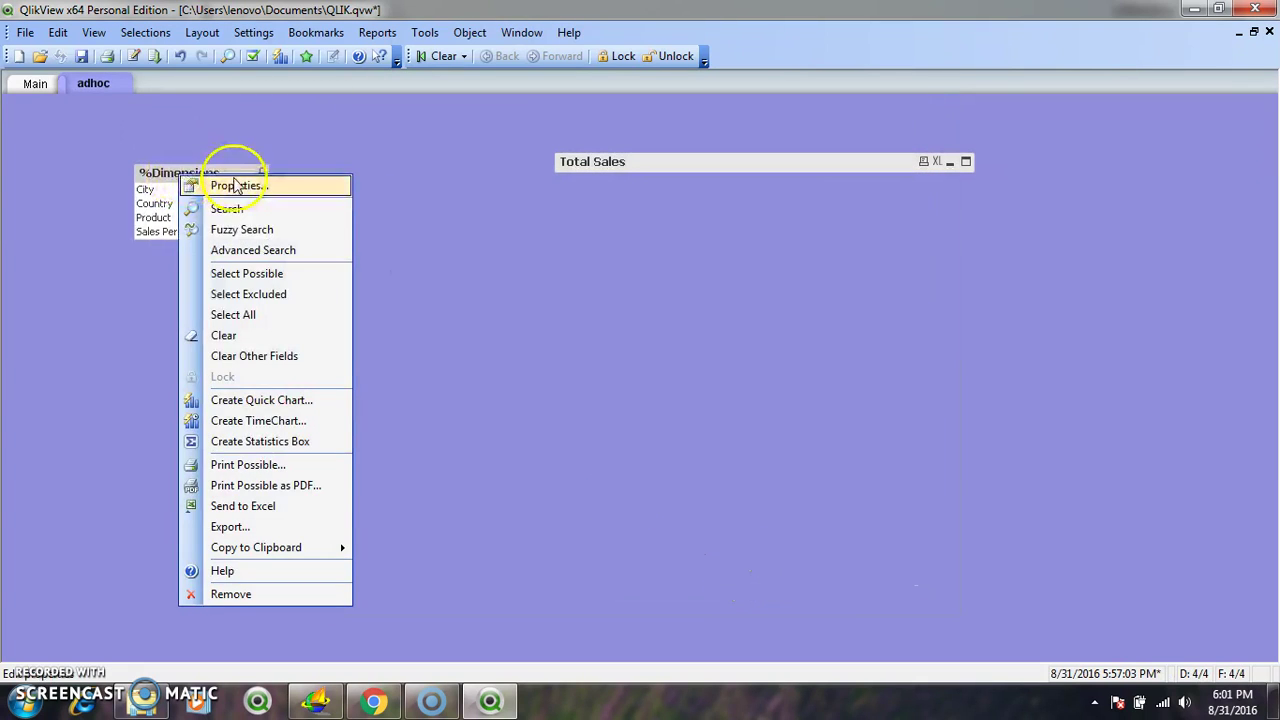
click(232, 184)
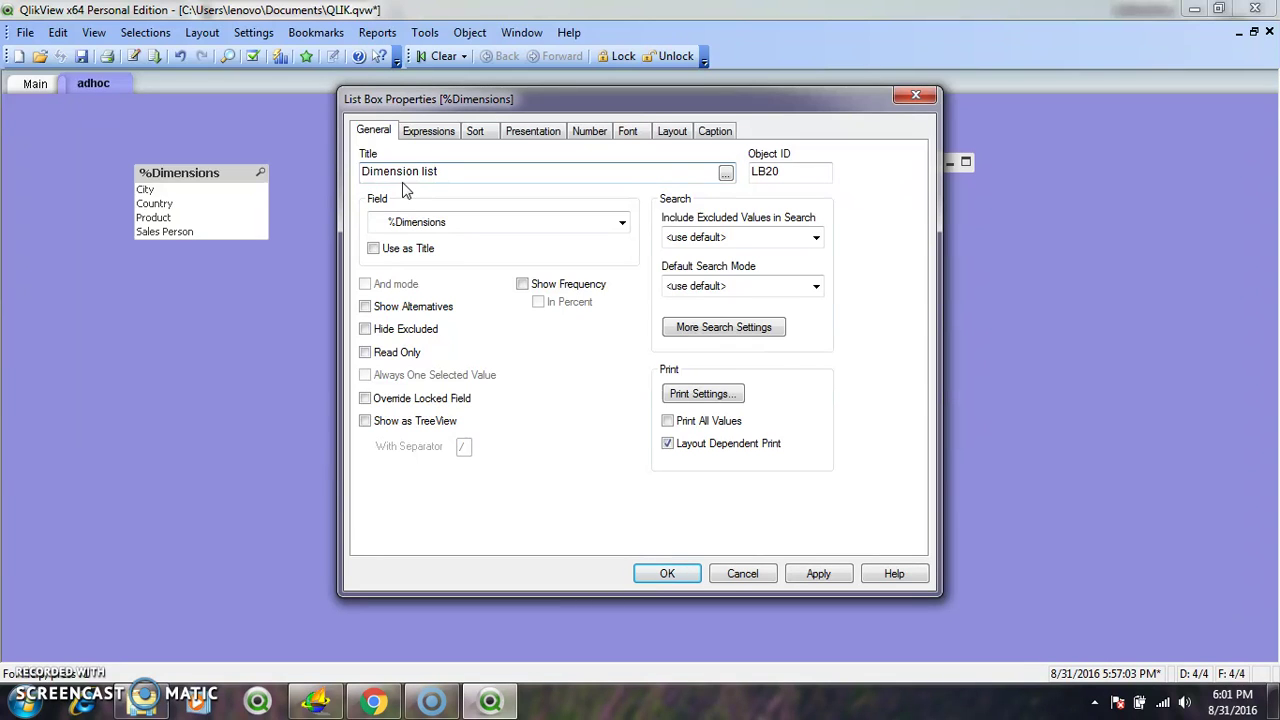
click(667, 573)
Step: Add a list box for the %ExpressionName field titled "Experssion list" and place it just below the Dimension list
right_click(166, 284)
mouse_move(300, 334)
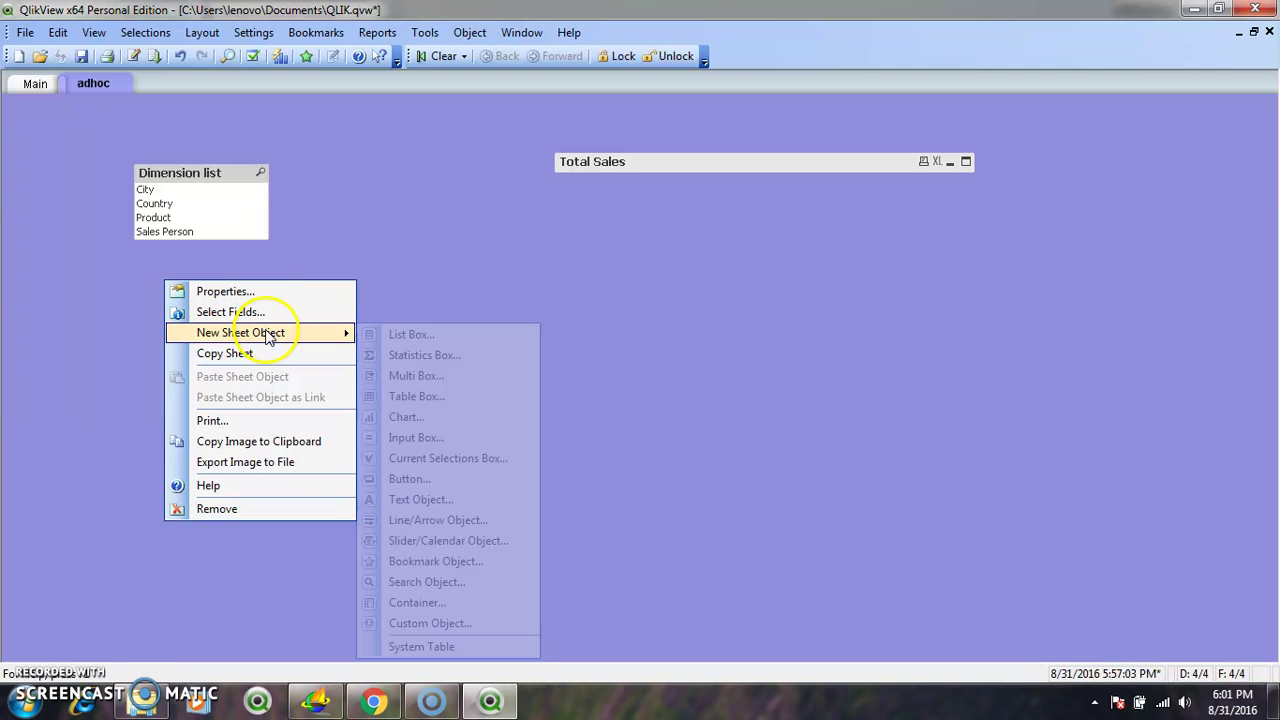
click(420, 340)
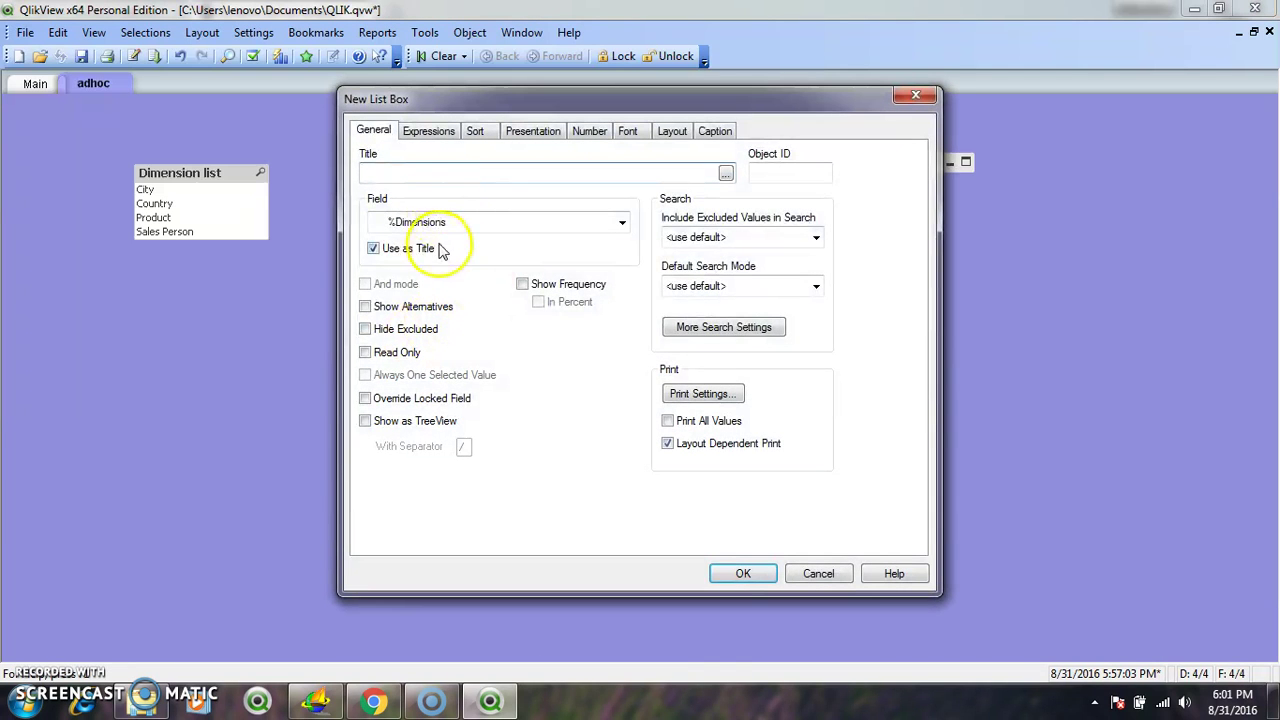
click(455, 226)
scroll(455, 240, up, 1)
click(443, 251)
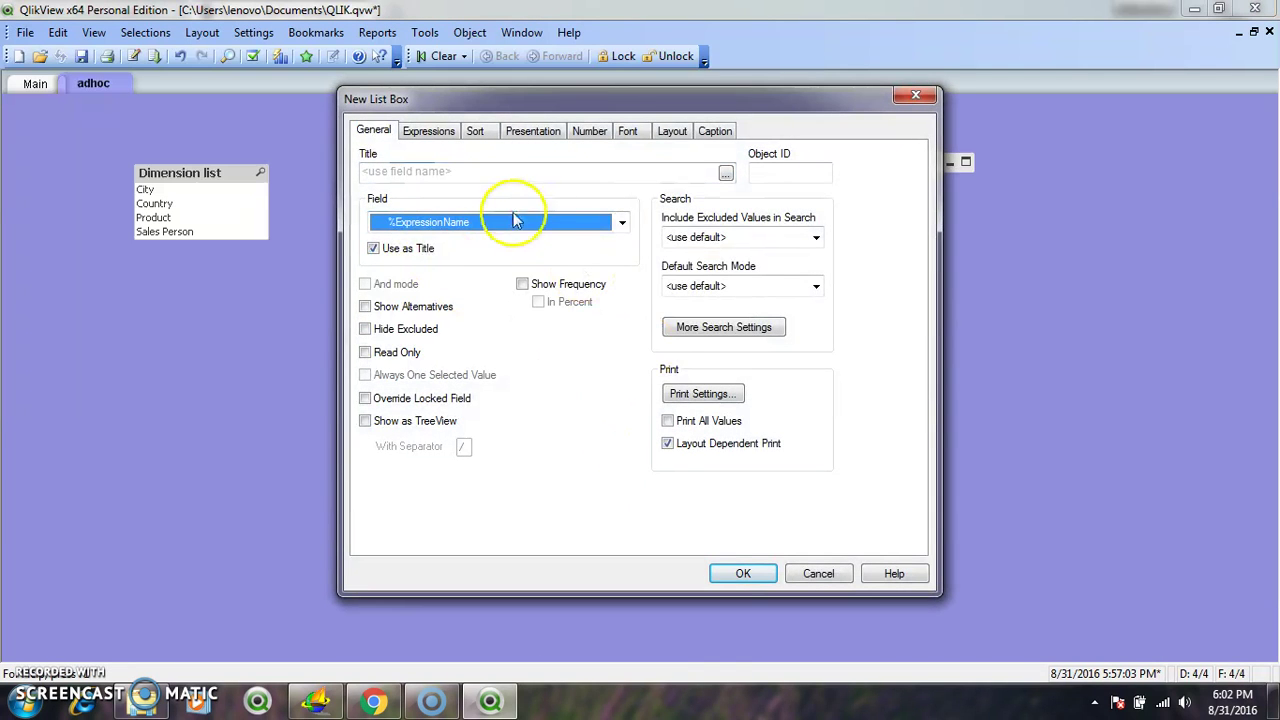
click(507, 179)
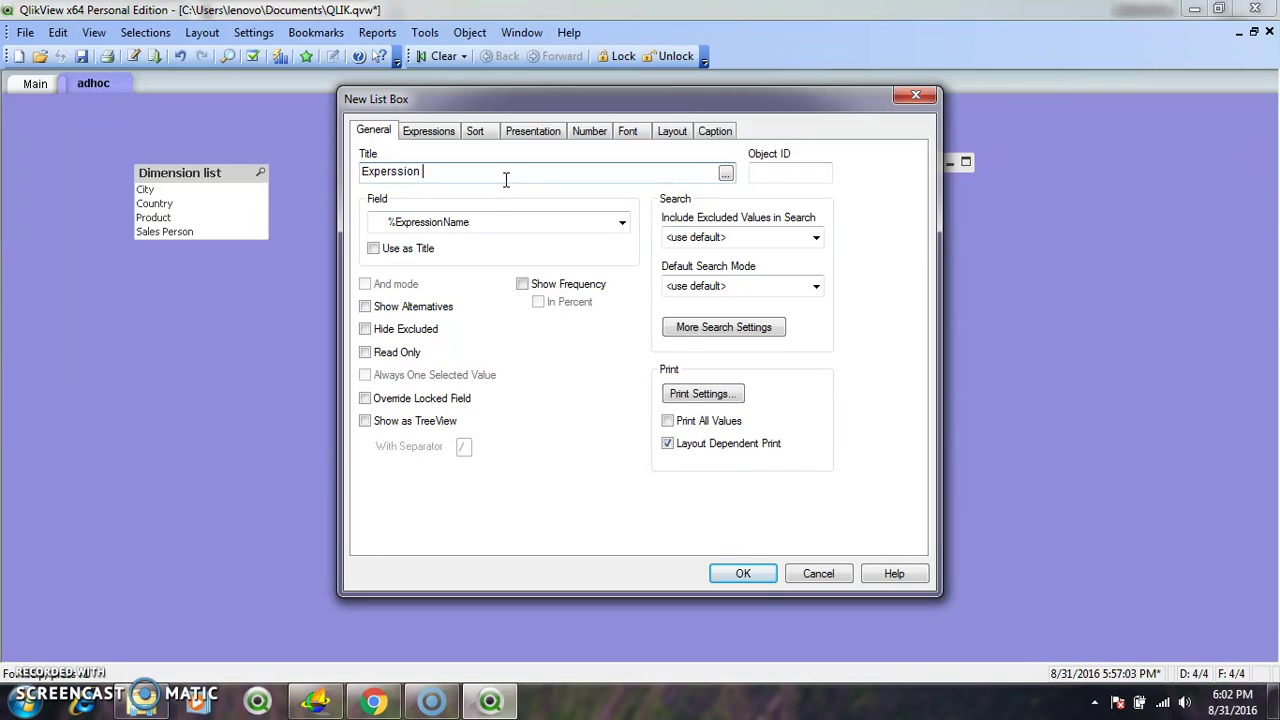
click(743, 573)
drag(248, 280, 201, 256)
Step: Set the Experssion list's selection style to LED Check boxes and its font to Tahoma Bold, size 12
right_click(201, 256)
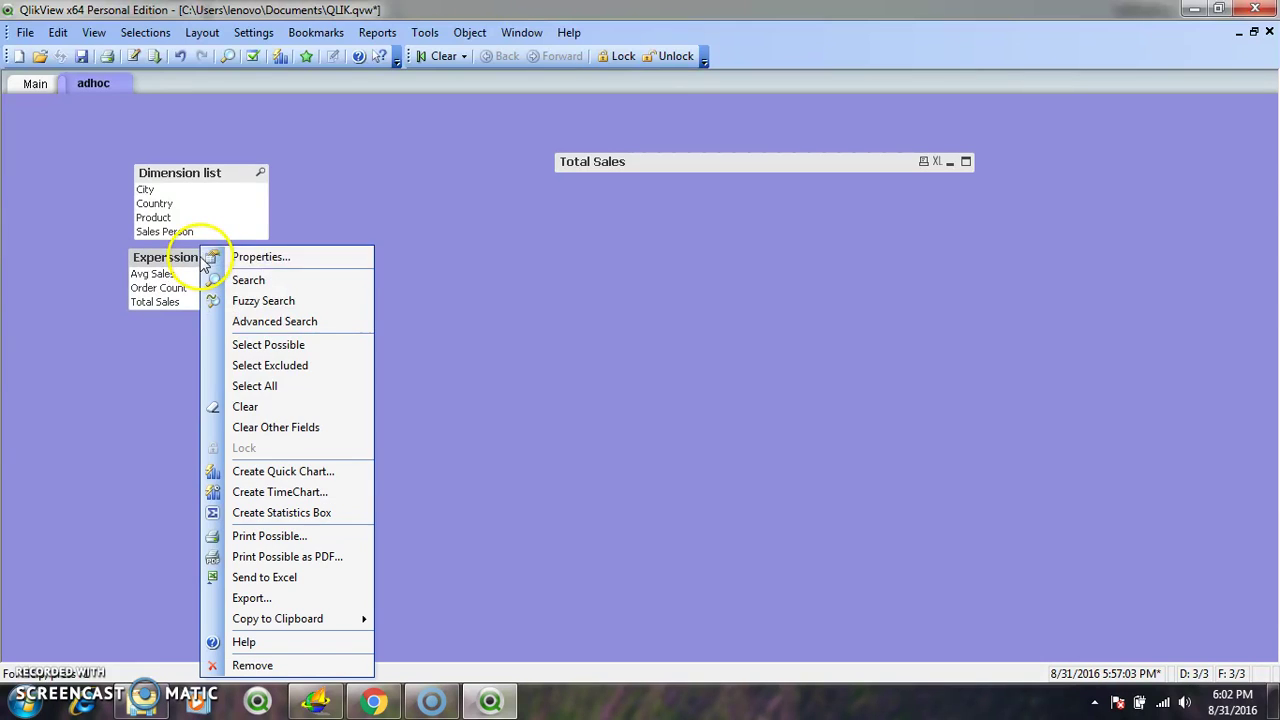
click(243, 254)
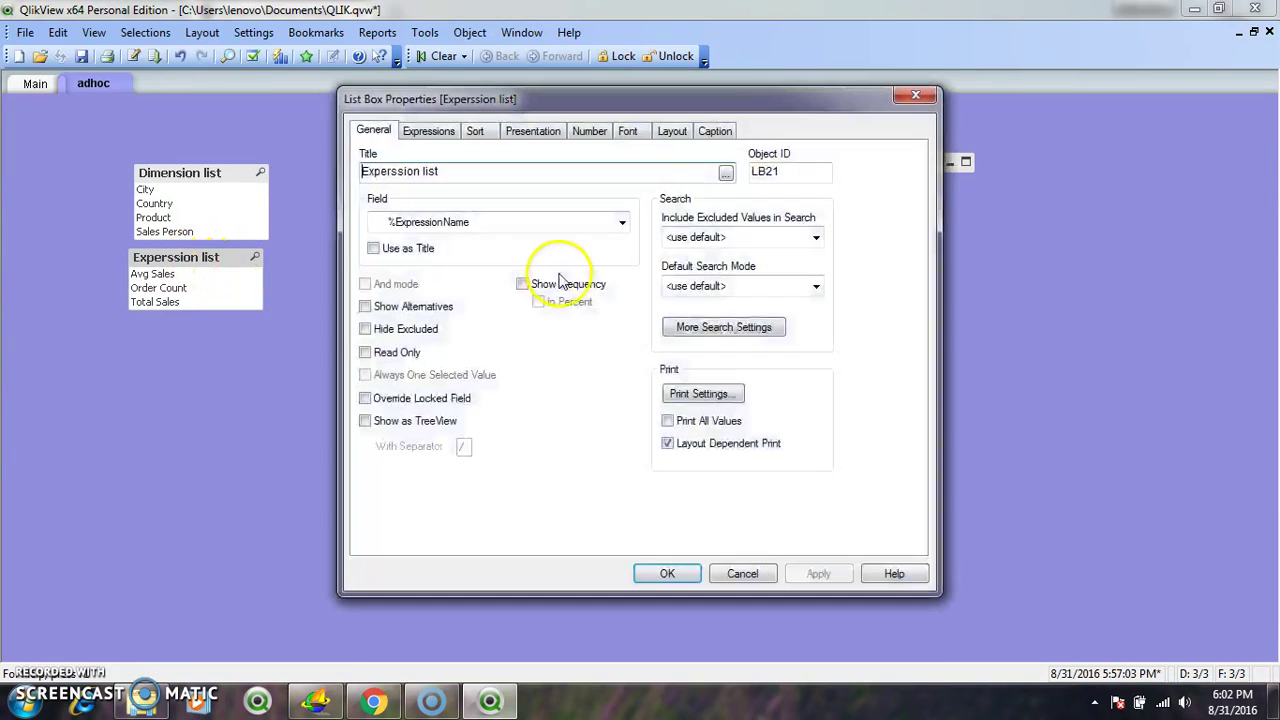
click(533, 131)
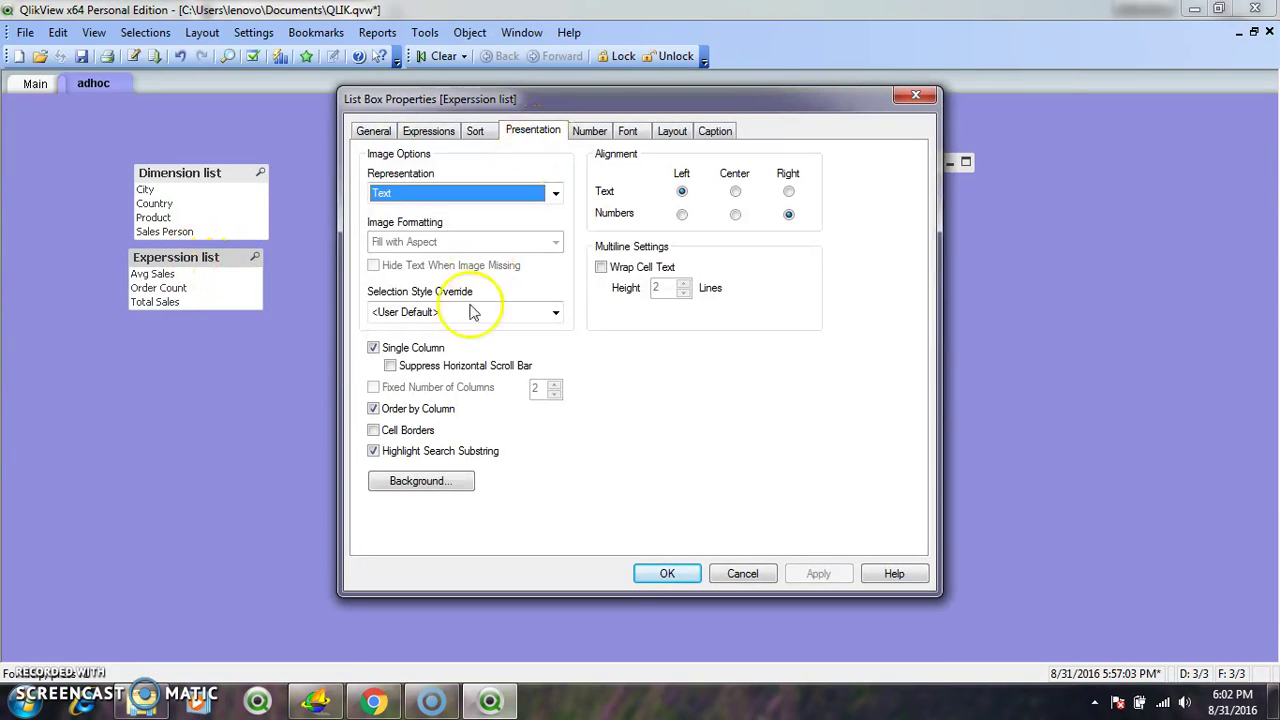
click(405, 312)
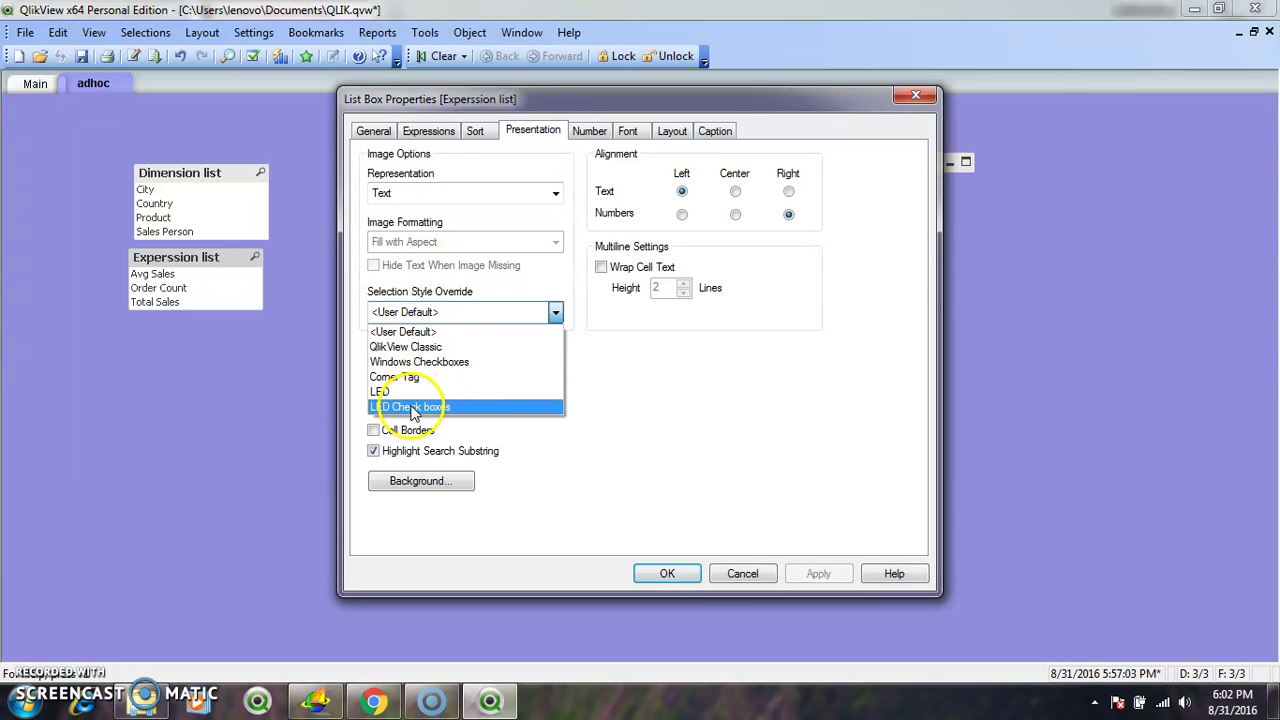
click(414, 406)
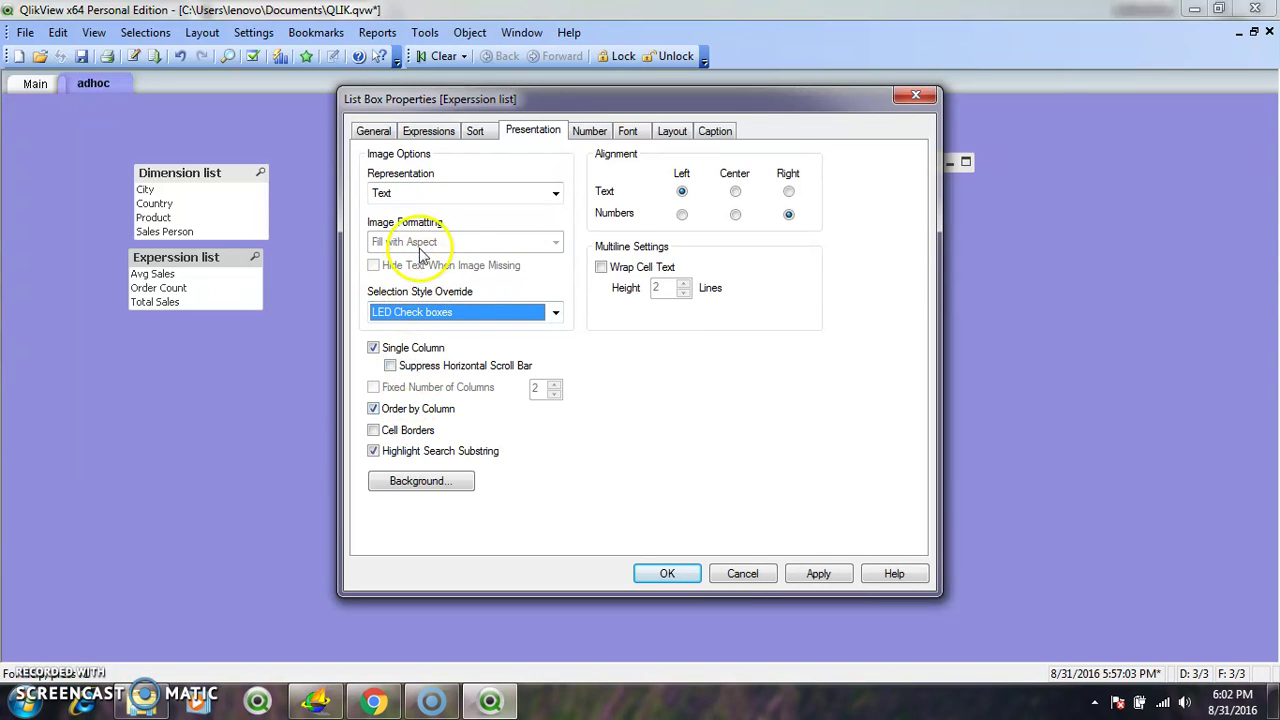
click(627, 131)
click(700, 215)
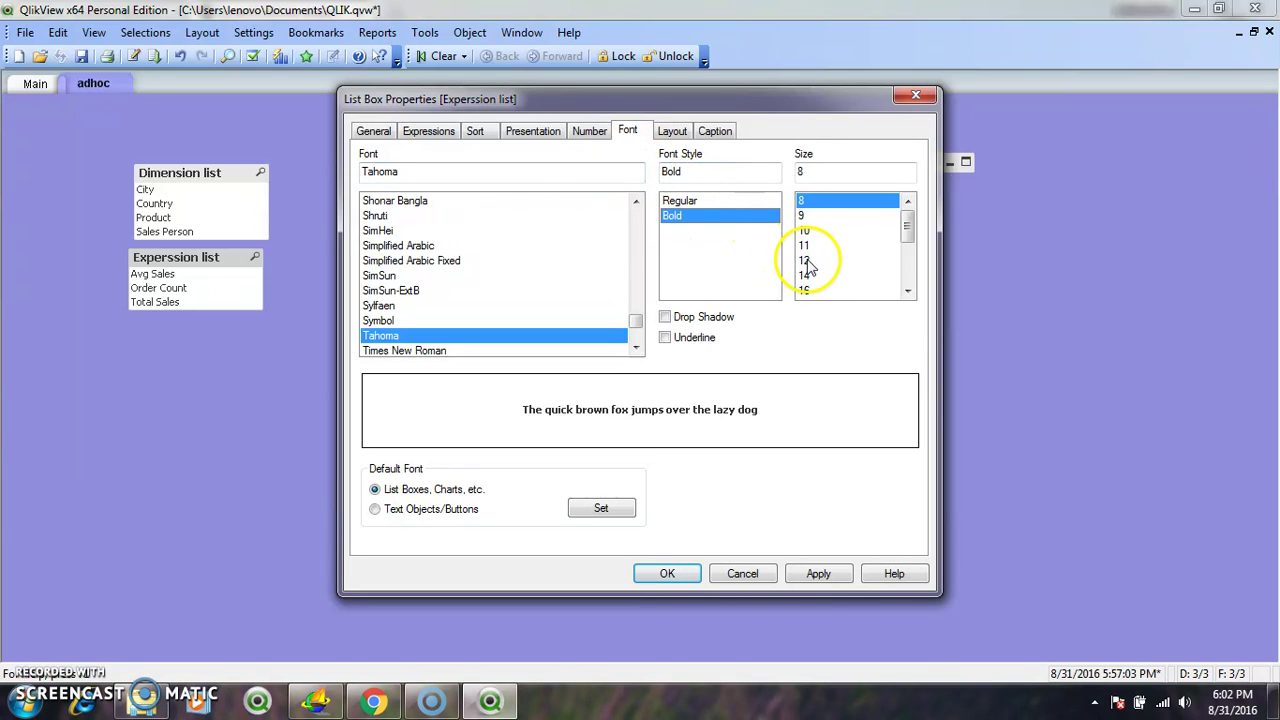
click(825, 260)
click(818, 573)
click(667, 574)
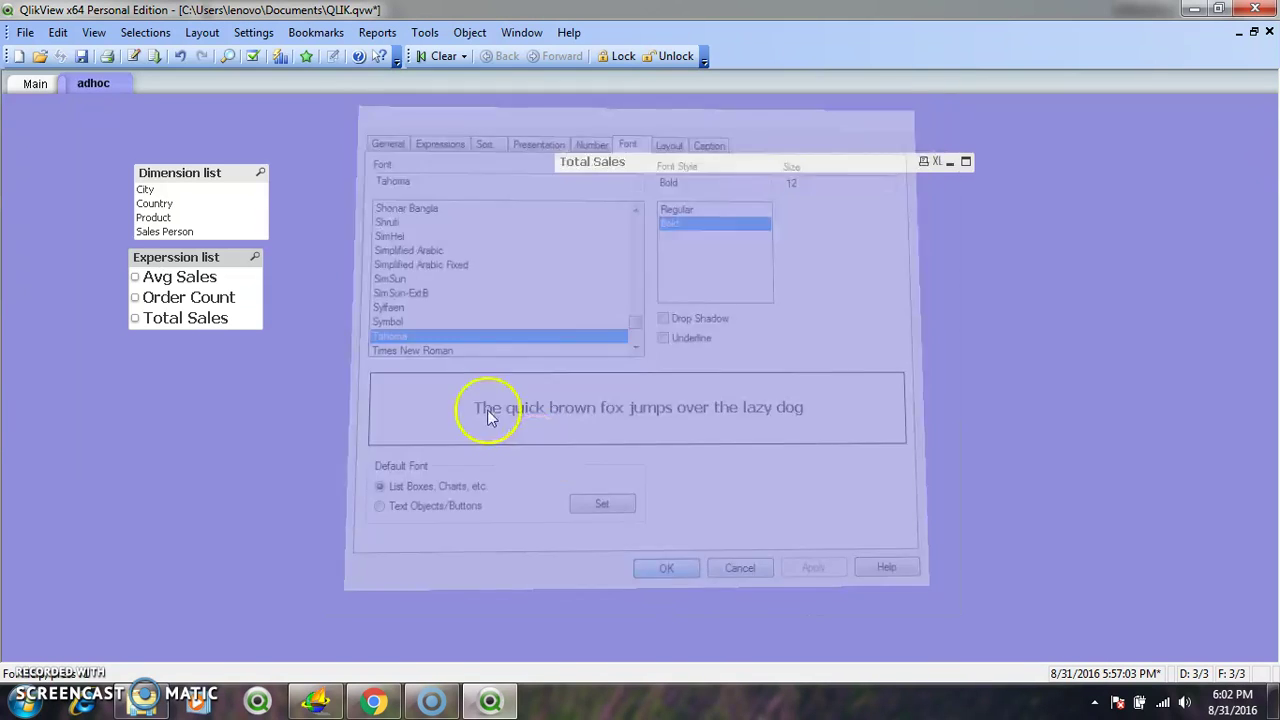
Step: Give the Dimension list a Tahoma Bold size 12 font and the LED Check boxes selection style
right_click(219, 176)
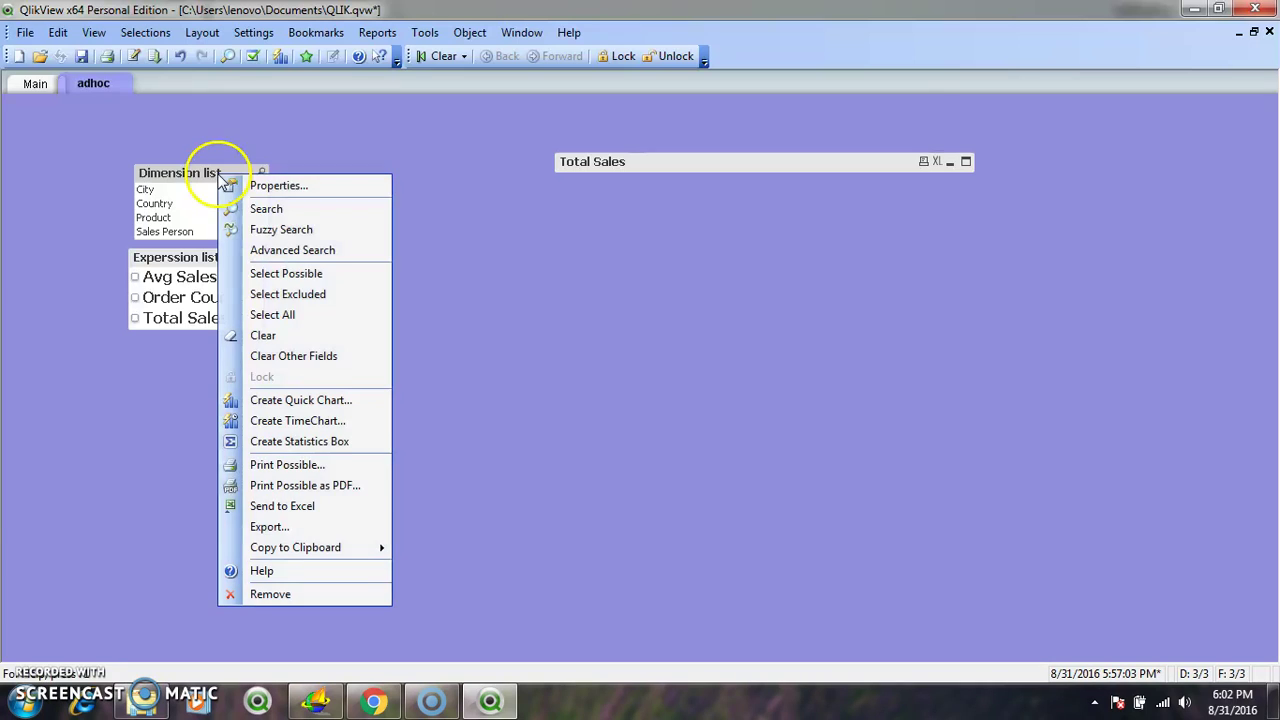
click(272, 186)
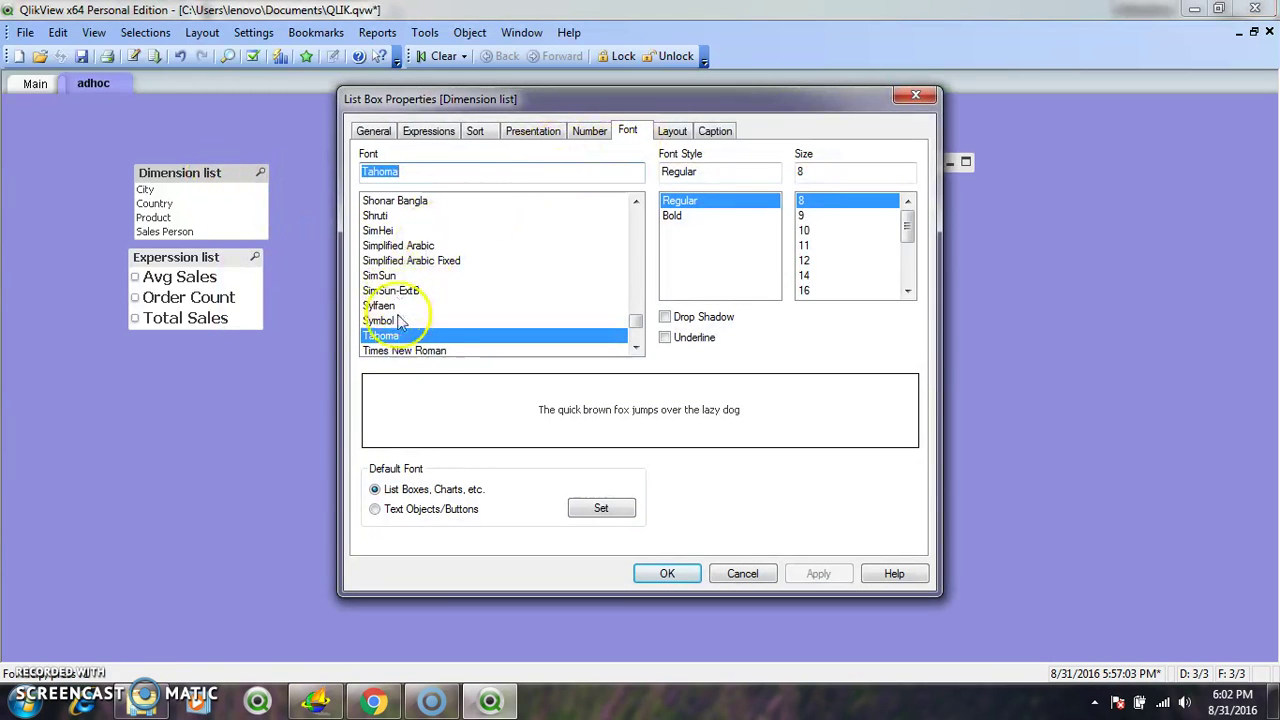
click(690, 216)
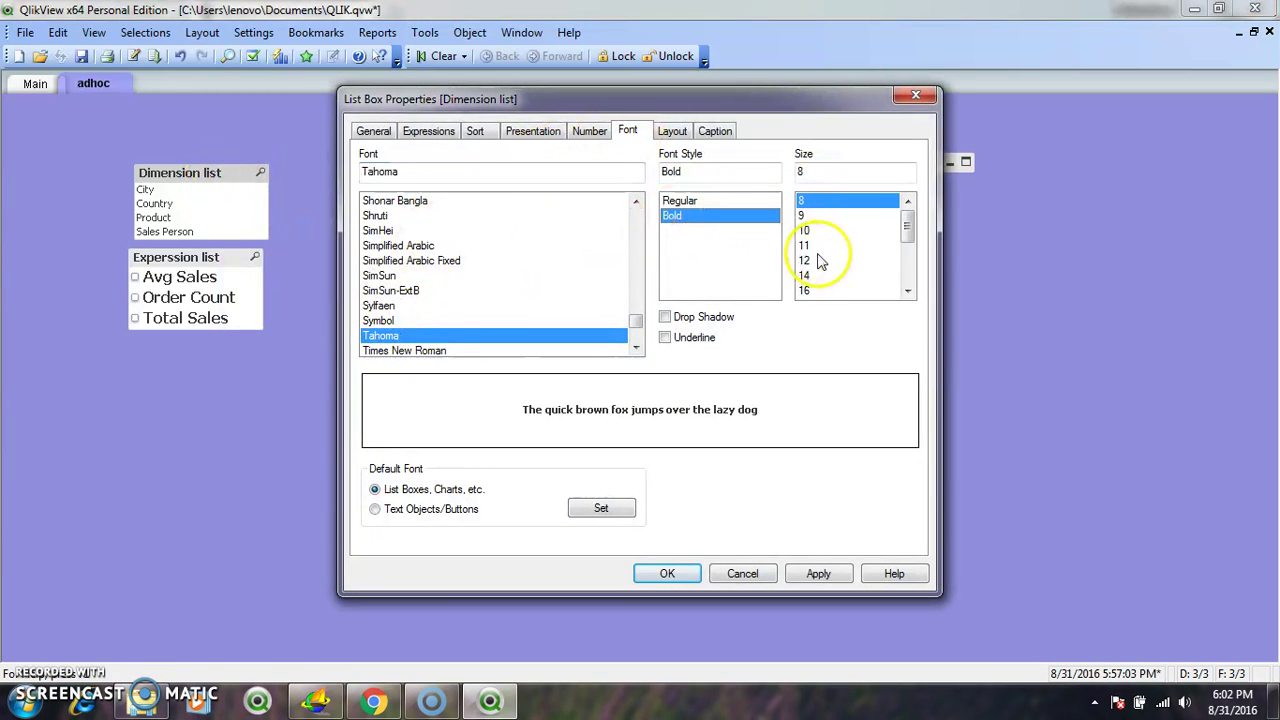
click(804, 260)
click(532, 131)
click(455, 312)
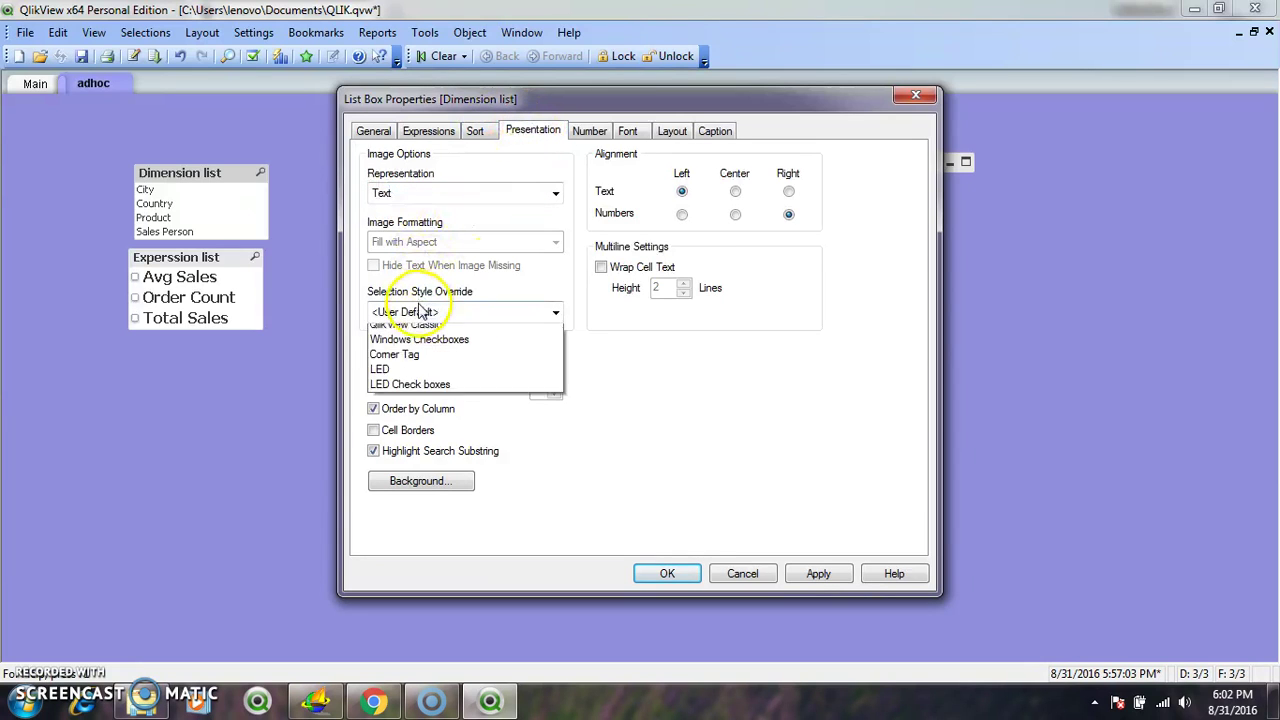
click(405, 408)
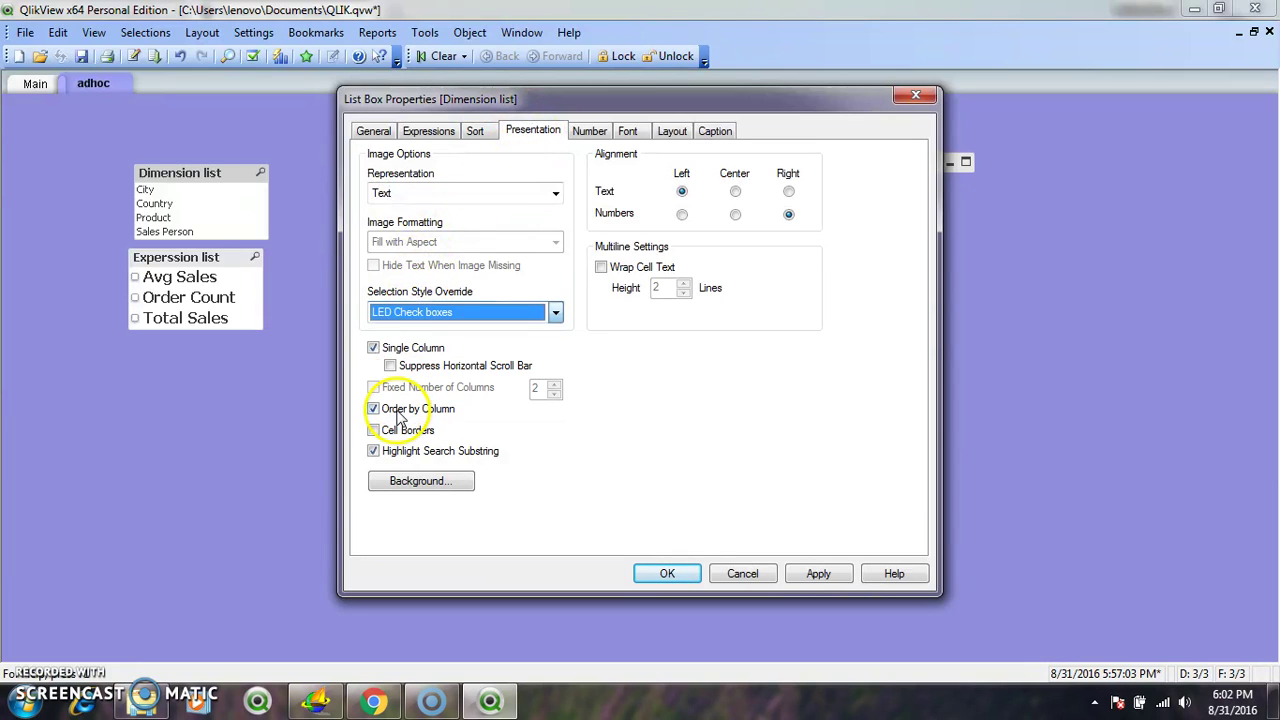
click(818, 573)
click(667, 573)
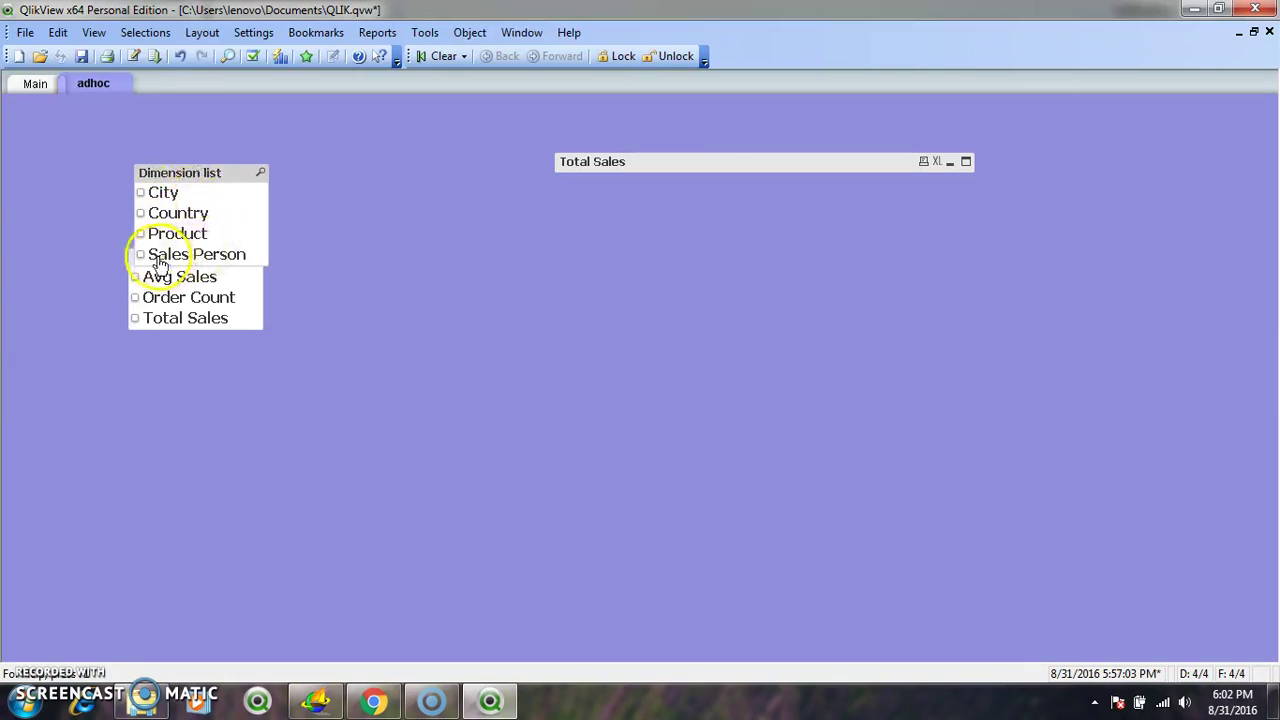
Step: Move the Dimension list up clear of the Experssion list and bring the Total Sales table close beside it
mouse_move(193, 175)
mouse_down()
mouse_move(177, 134)
mouse_move(187, 154)
mouse_up()
drag(696, 170, 426, 159)
click(830, 193)
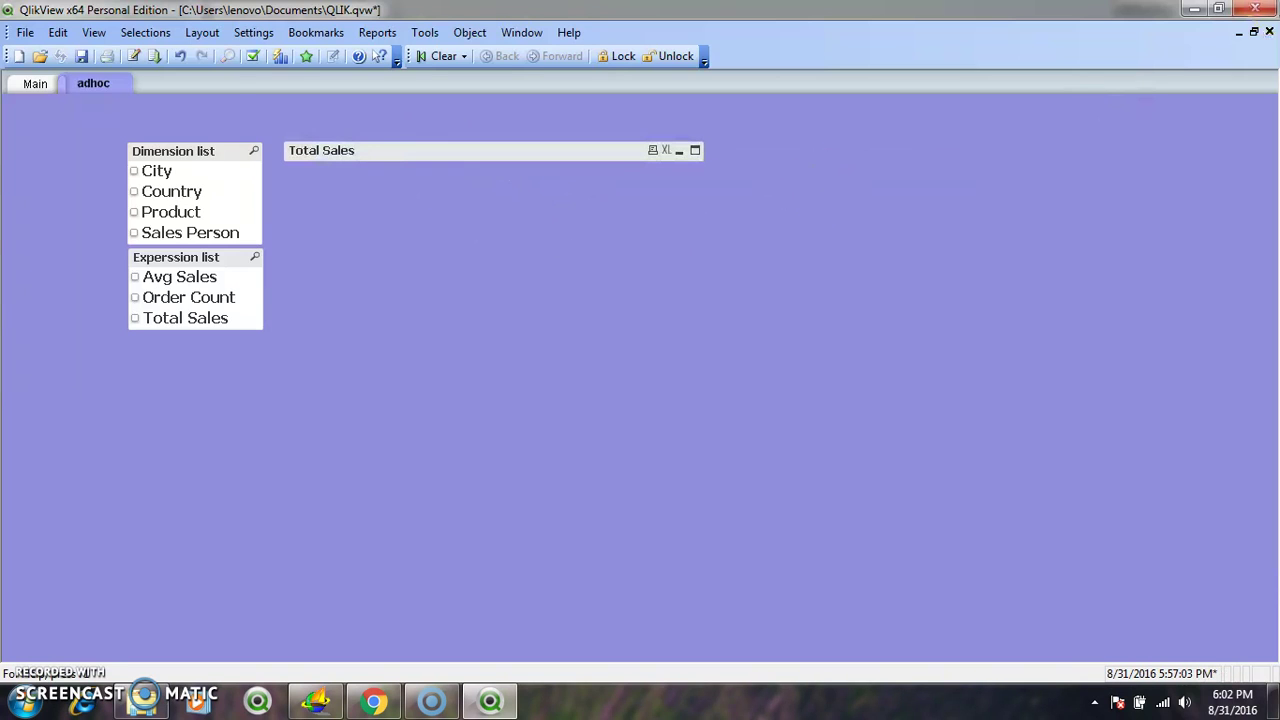
Step: Select the City dimension and the Avg Sales expression, and fit the table's columns to the data
click(137, 172)
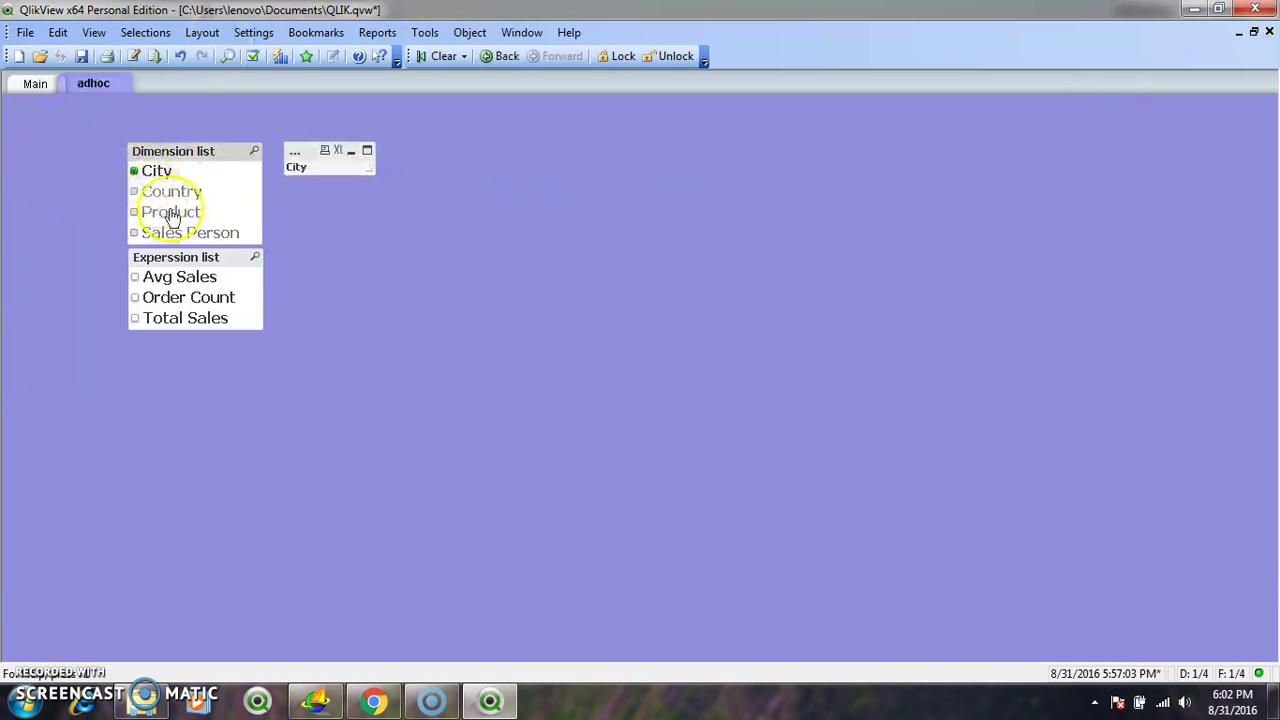
click(144, 282)
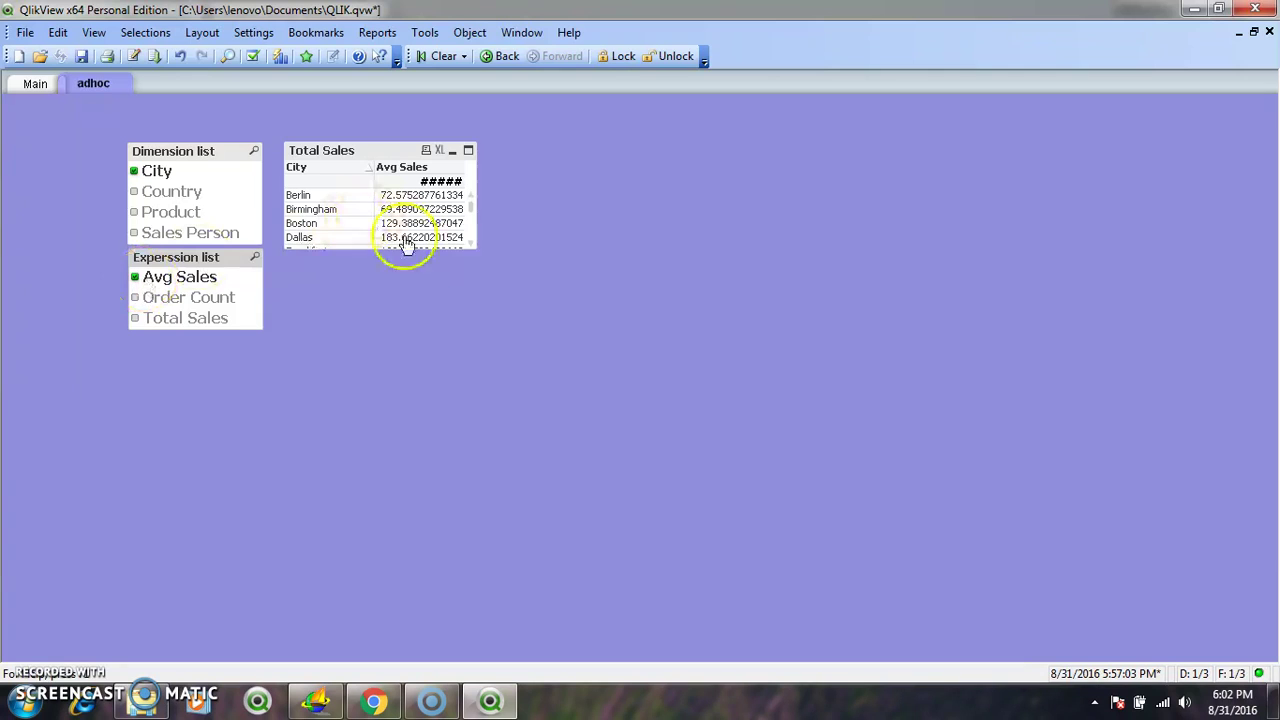
right_click(390, 148)
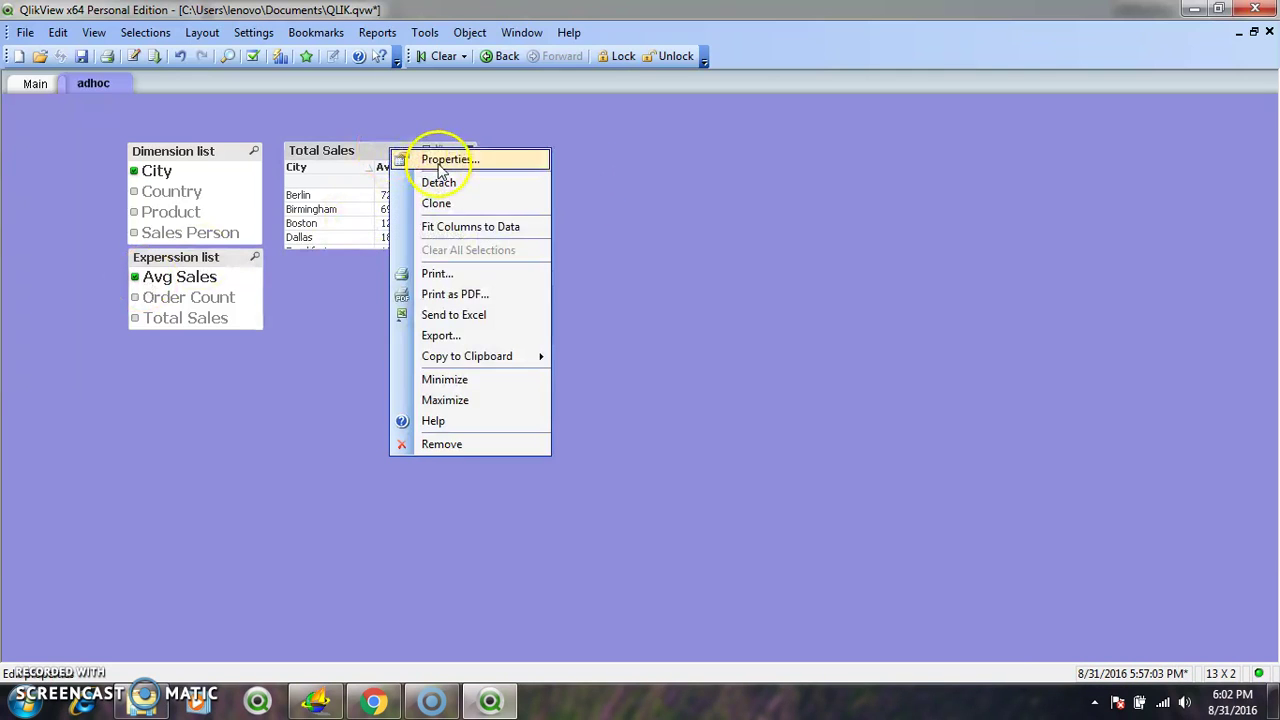
click(446, 227)
Step: Set the straight table's font size to 16
right_click(374, 152)
click(425, 161)
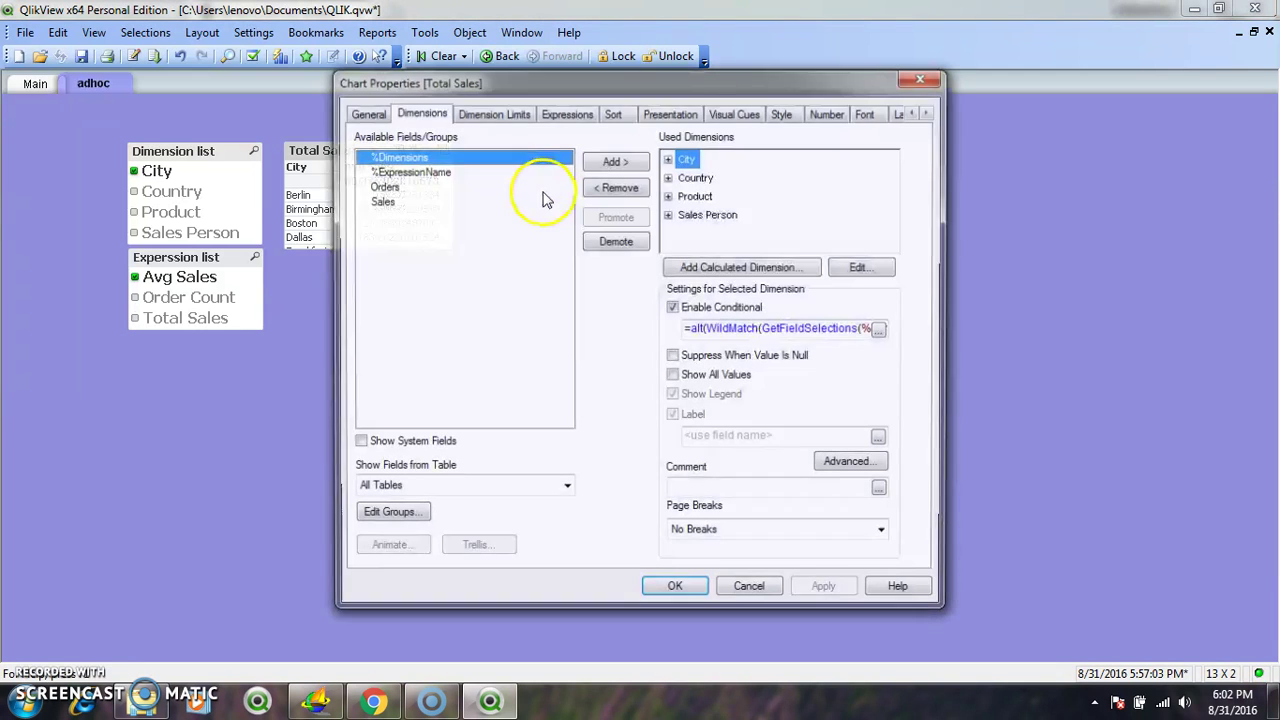
click(866, 113)
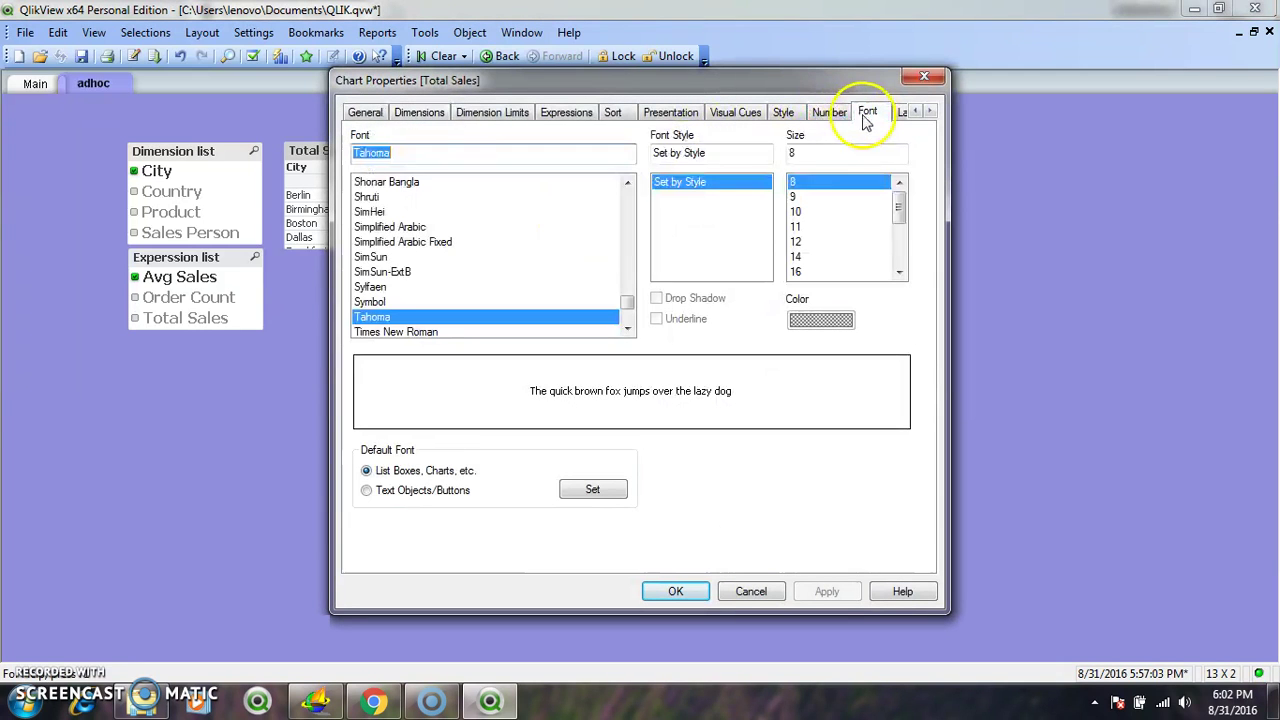
click(797, 243)
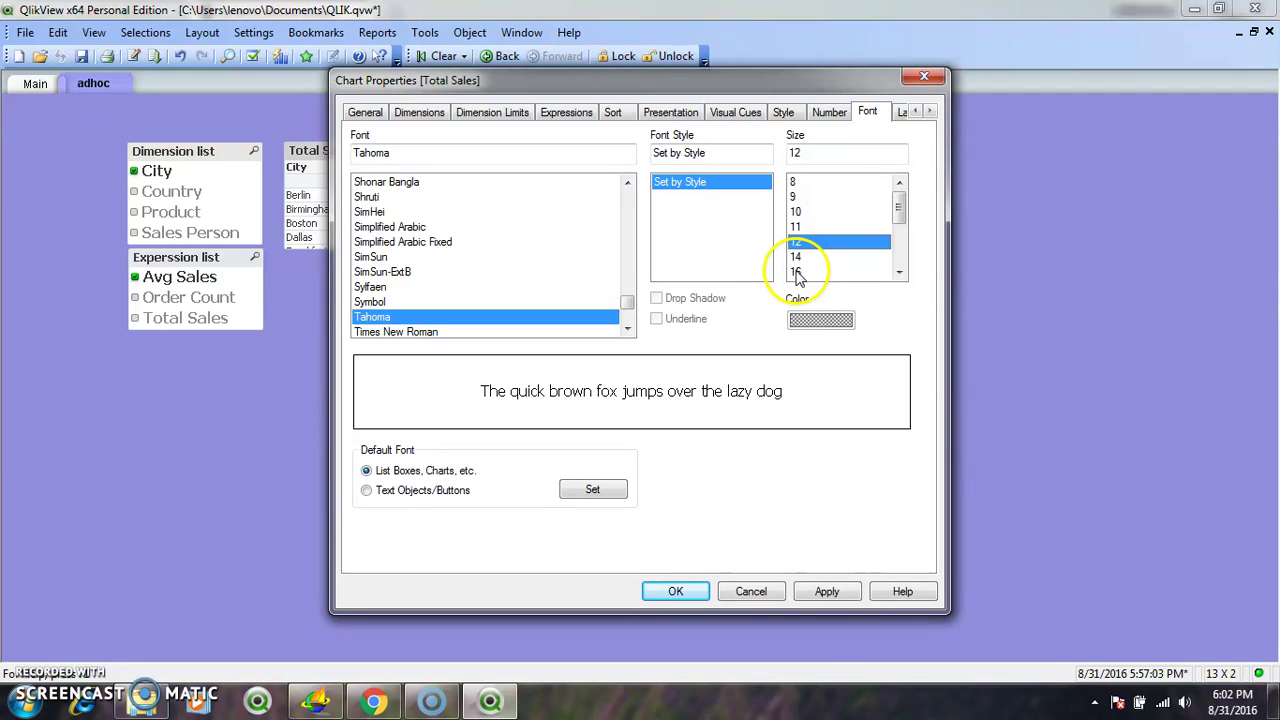
click(797, 272)
click(827, 591)
click(676, 591)
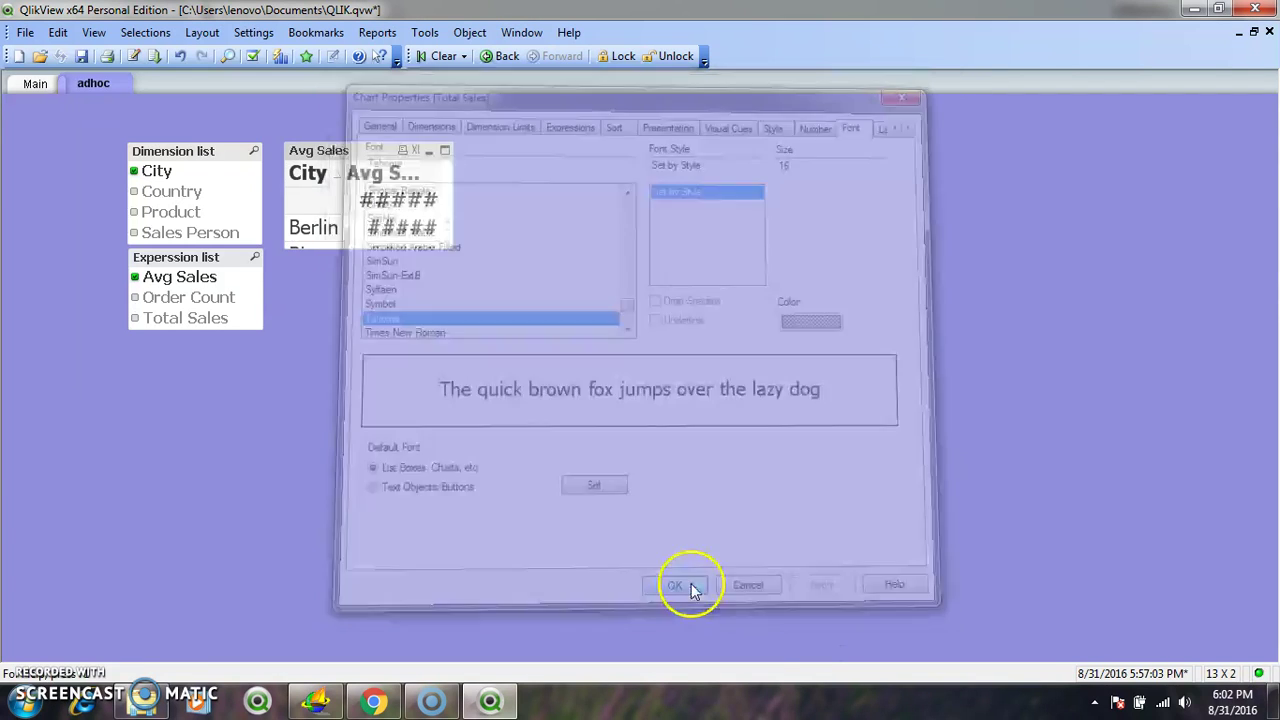
Step: Fit the table's columns to the enlarged text and extend its height to show the list of cities
right_click(370, 151)
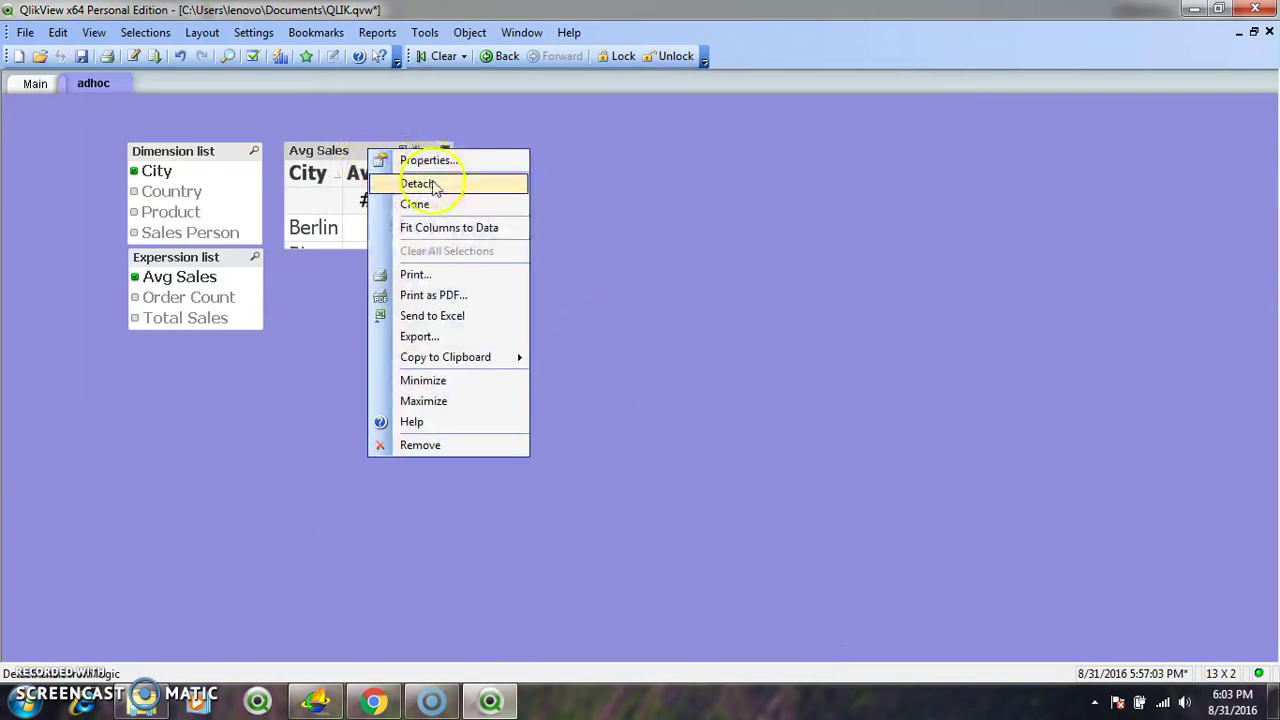
click(455, 228)
drag(586, 248, 566, 548)
Step: Shift the table to the right and move both list boxes closer to it, keeping them aligned one above the other
drag(457, 155, 635, 133)
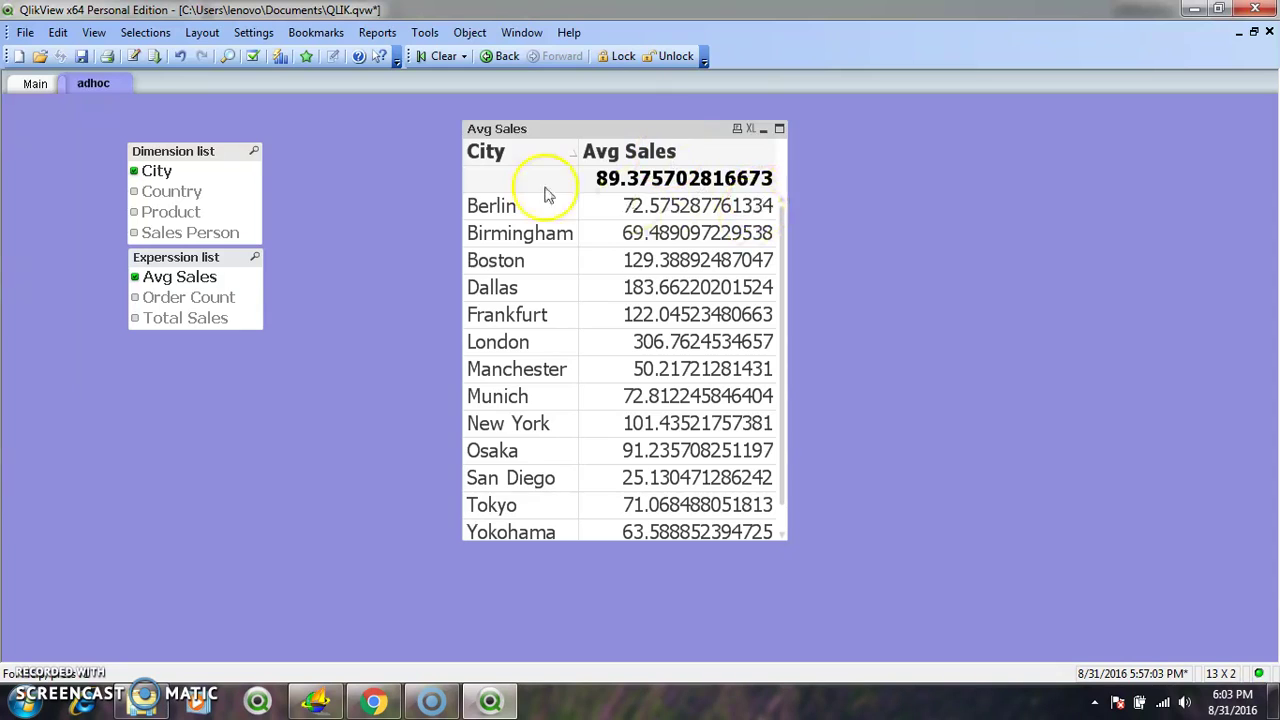
drag(198, 148, 292, 141)
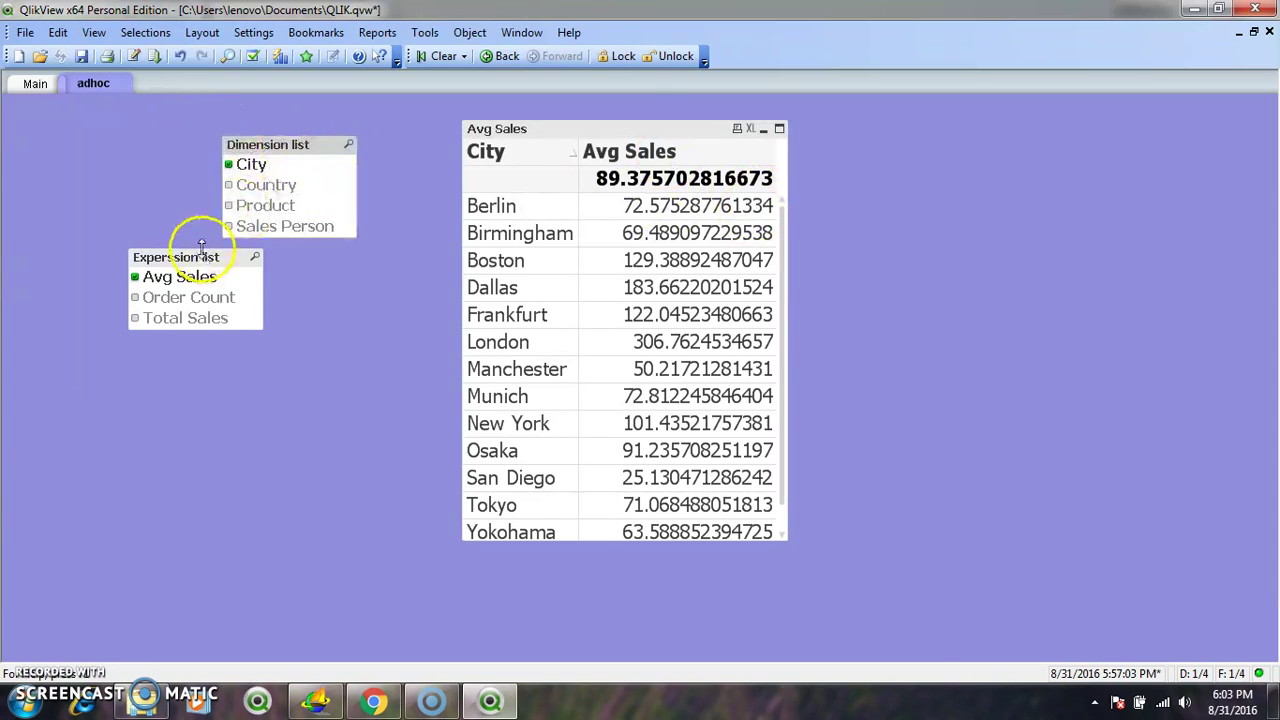
drag(197, 248, 284, 258)
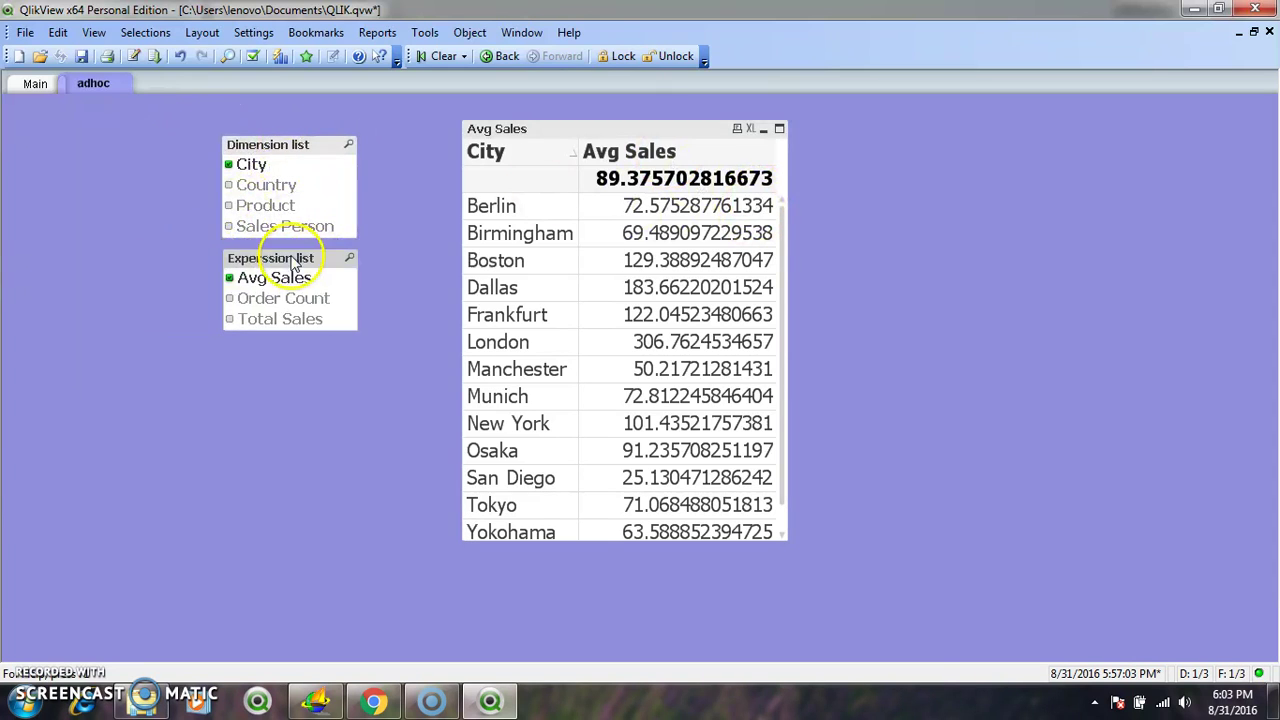
Step: Switch the table's dimension from City to Product, trying Country along the way, and add the Order Count expression
click(241, 190)
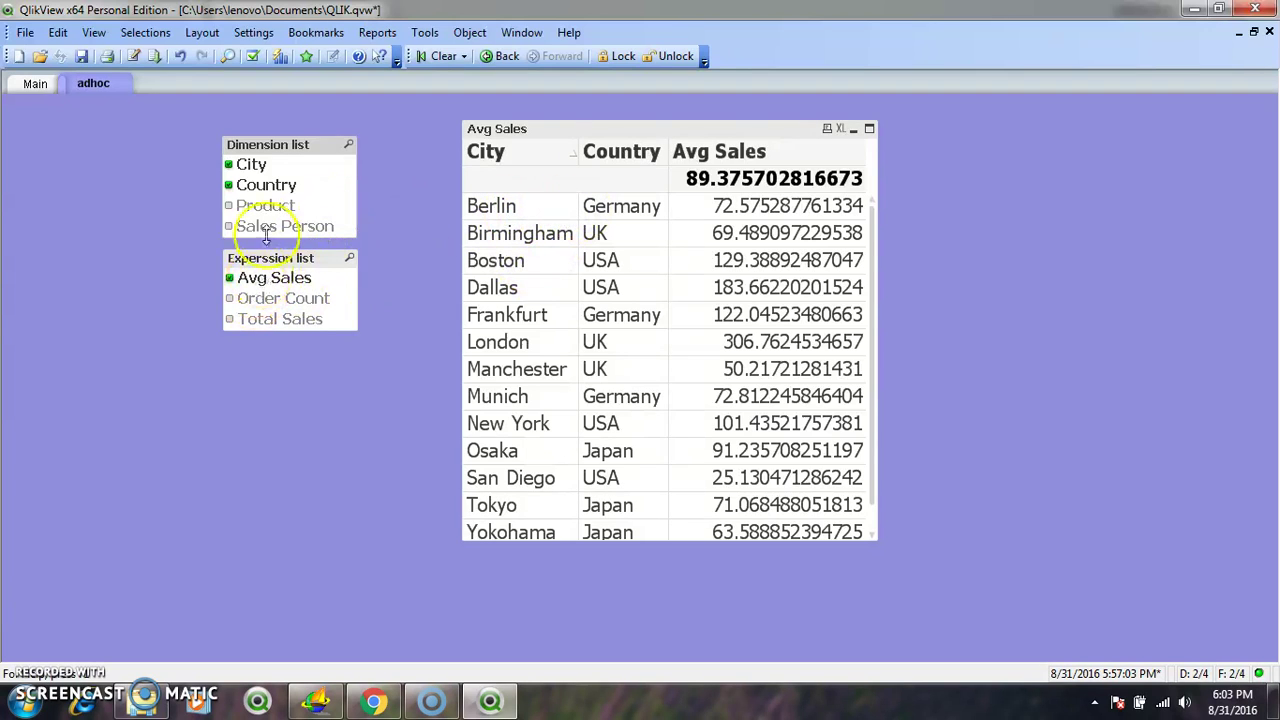
click(237, 187)
click(242, 165)
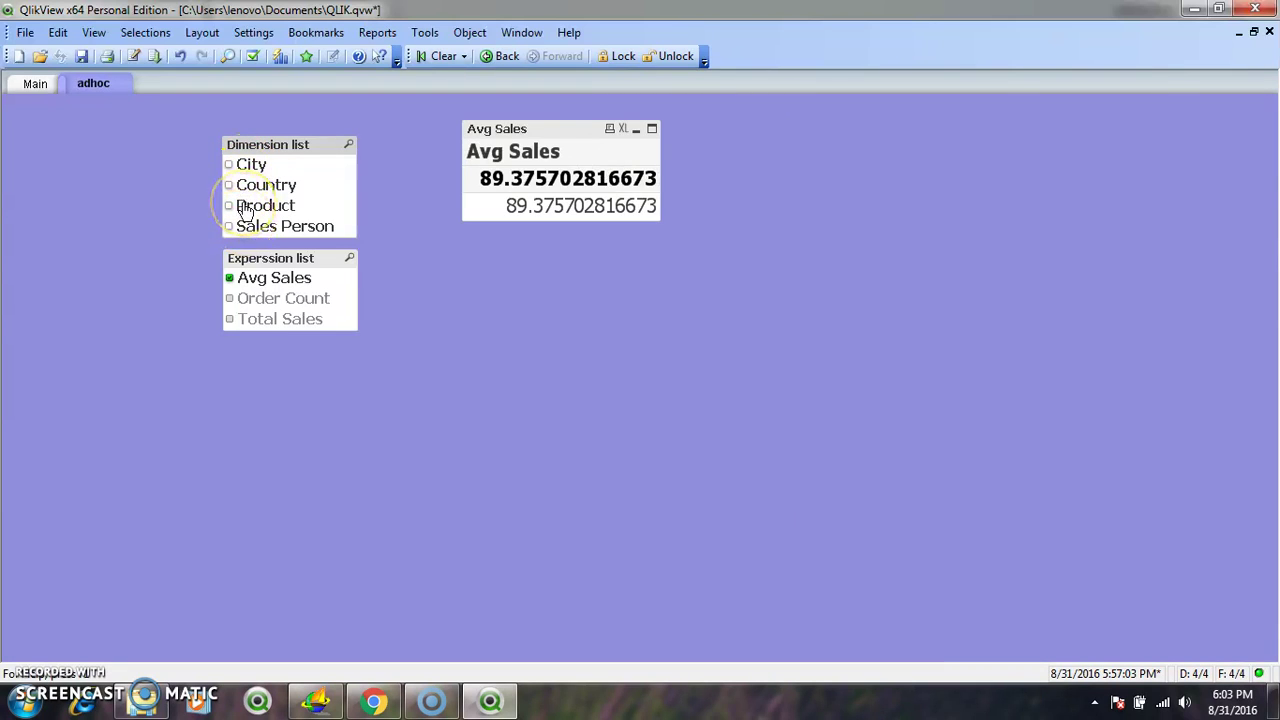
click(245, 207)
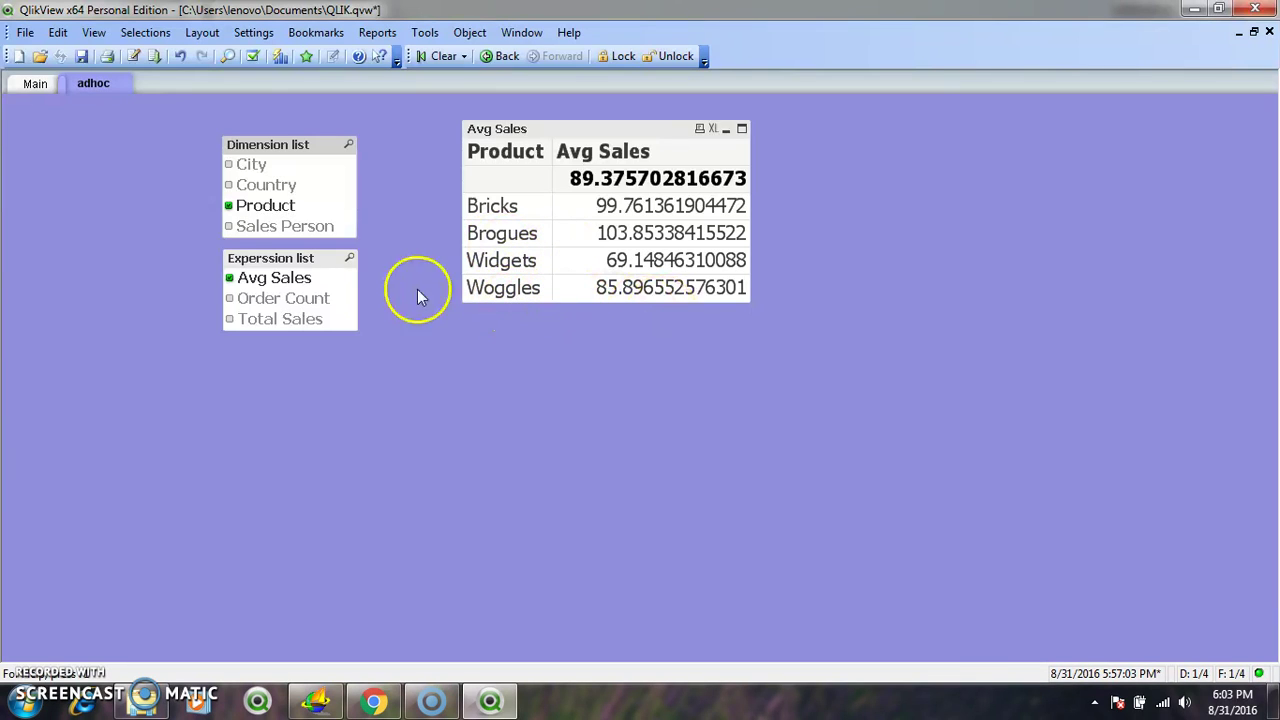
click(236, 300)
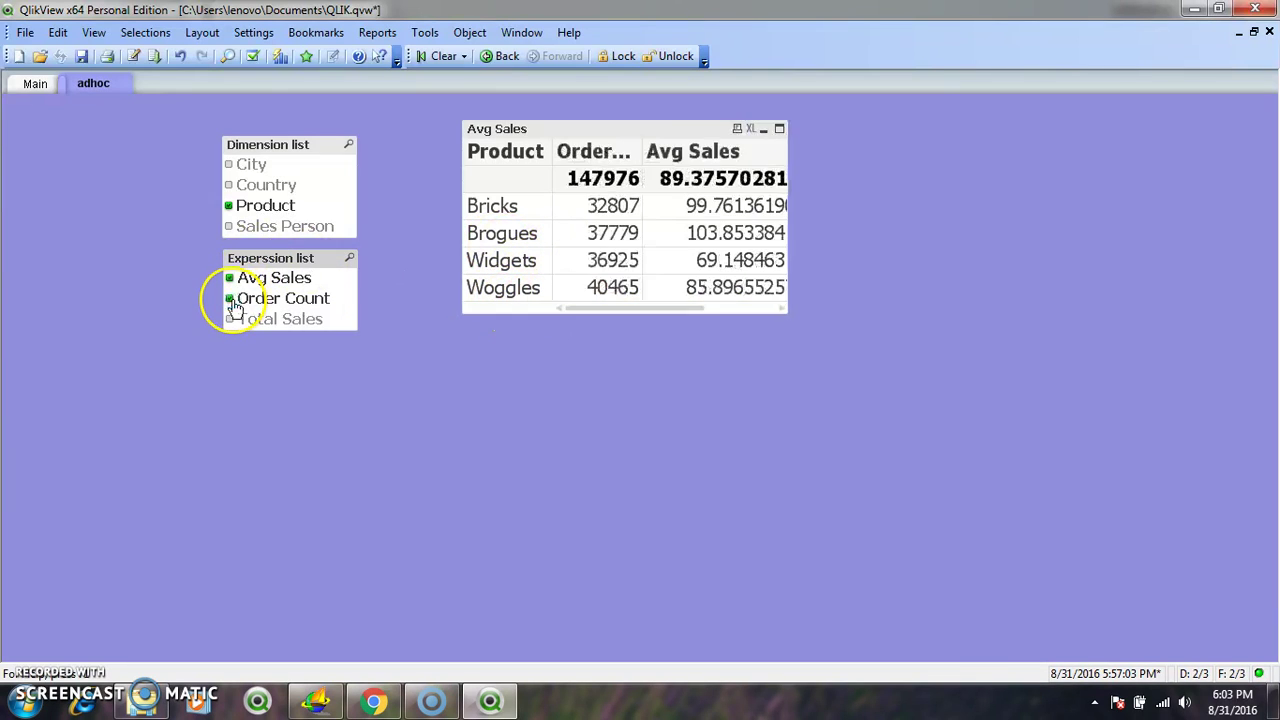
Step: Remove the Avg Sales expression from the table, leaving Order Count, and fit the columns to the data
click(262, 279)
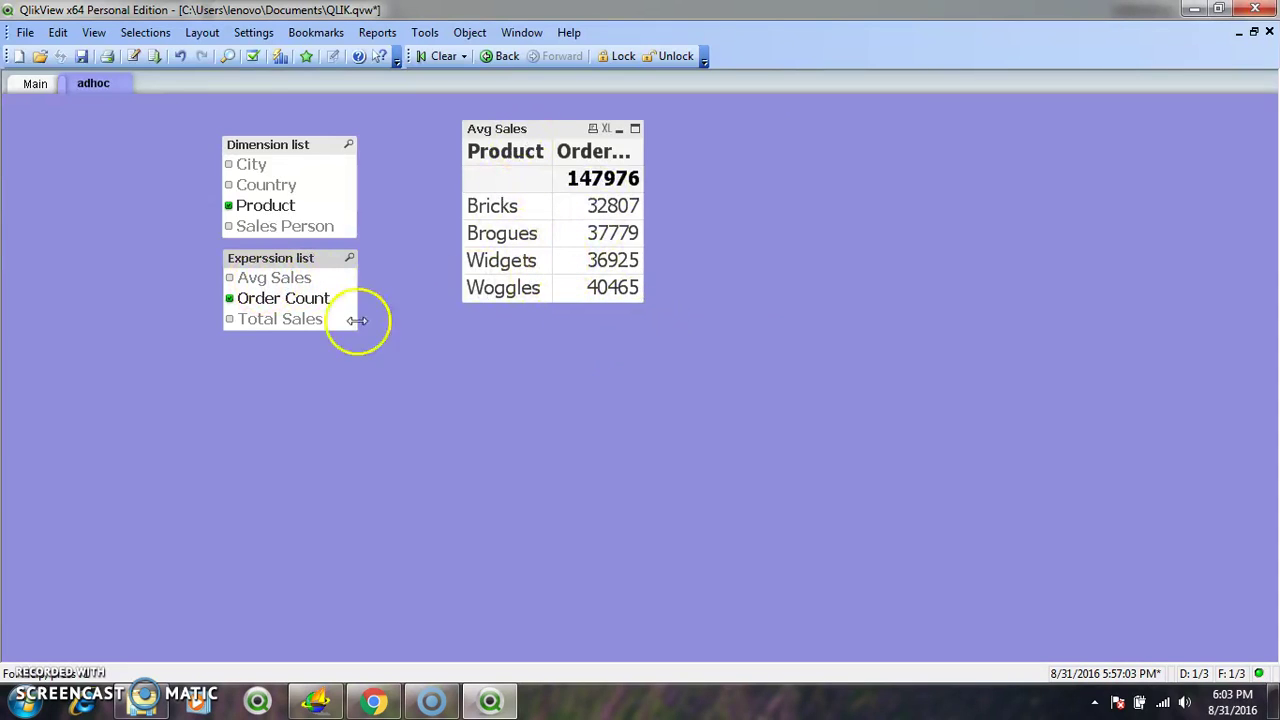
right_click(561, 150)
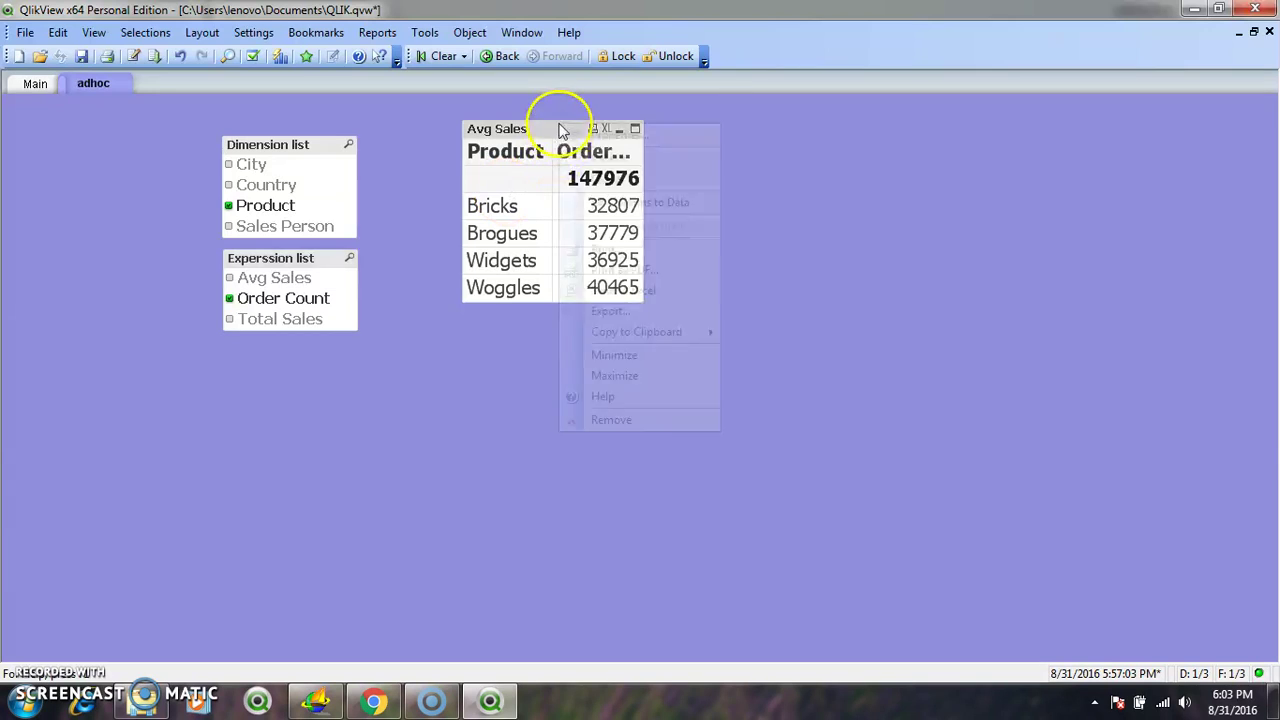
click(608, 200)
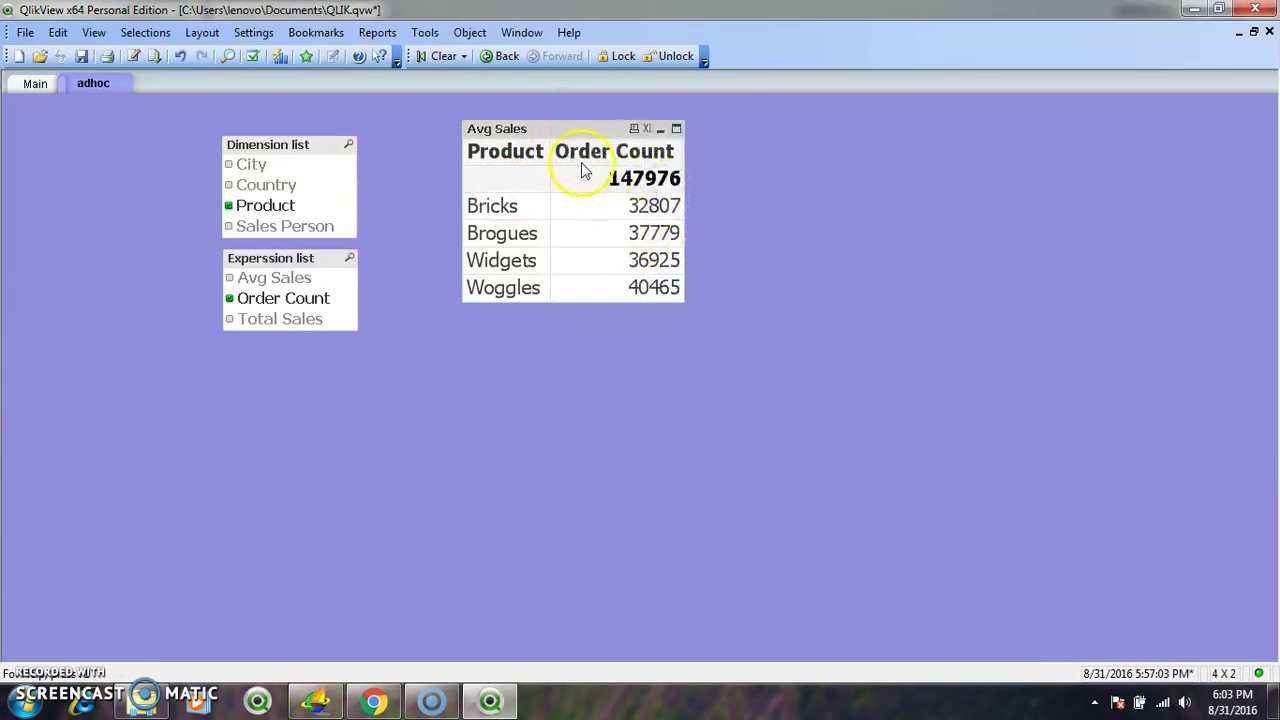
Step: Replace Order Count with a Total Sales column fitted to its data, and add City as a second dimension beside Product
click(241, 314)
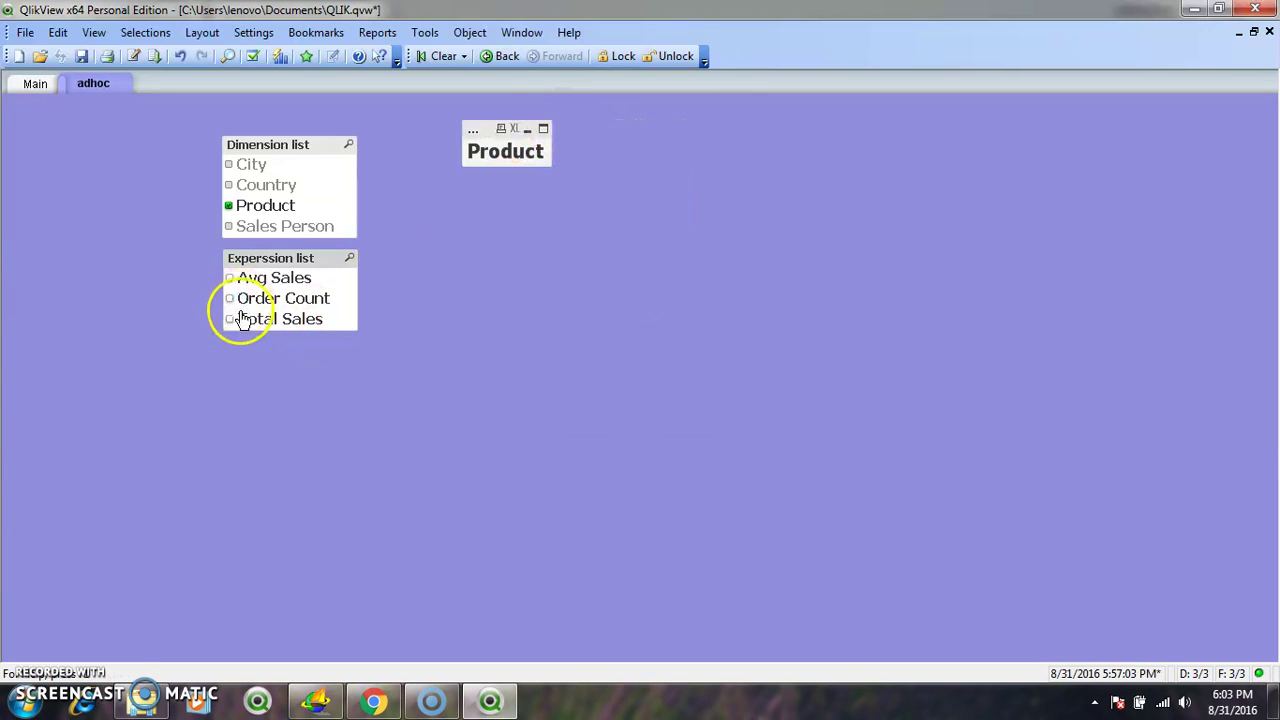
right_click(554, 142)
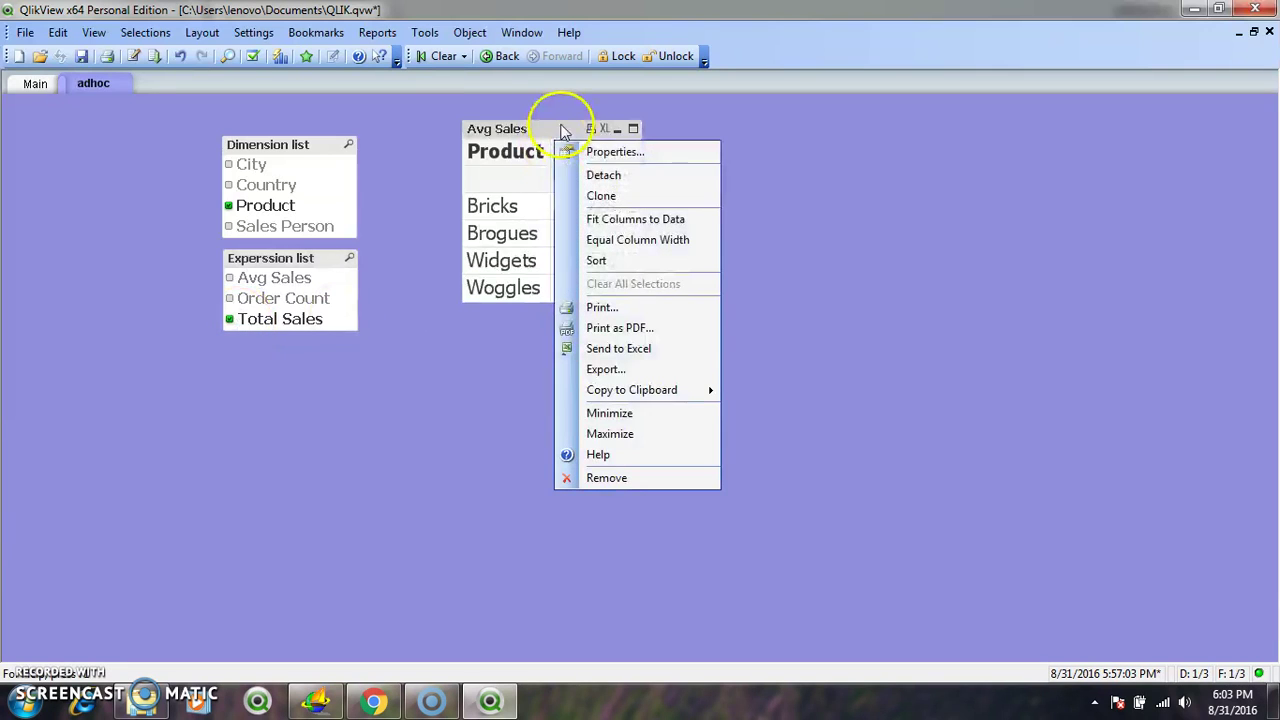
click(617, 220)
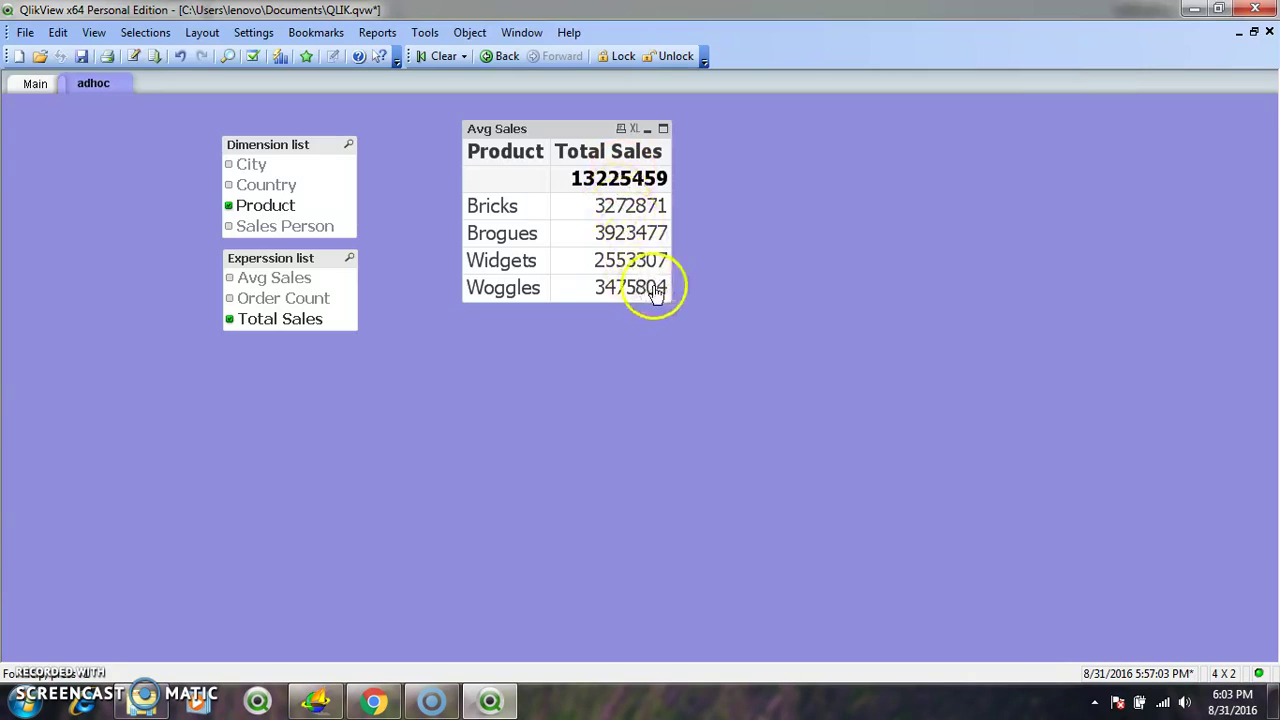
click(250, 164)
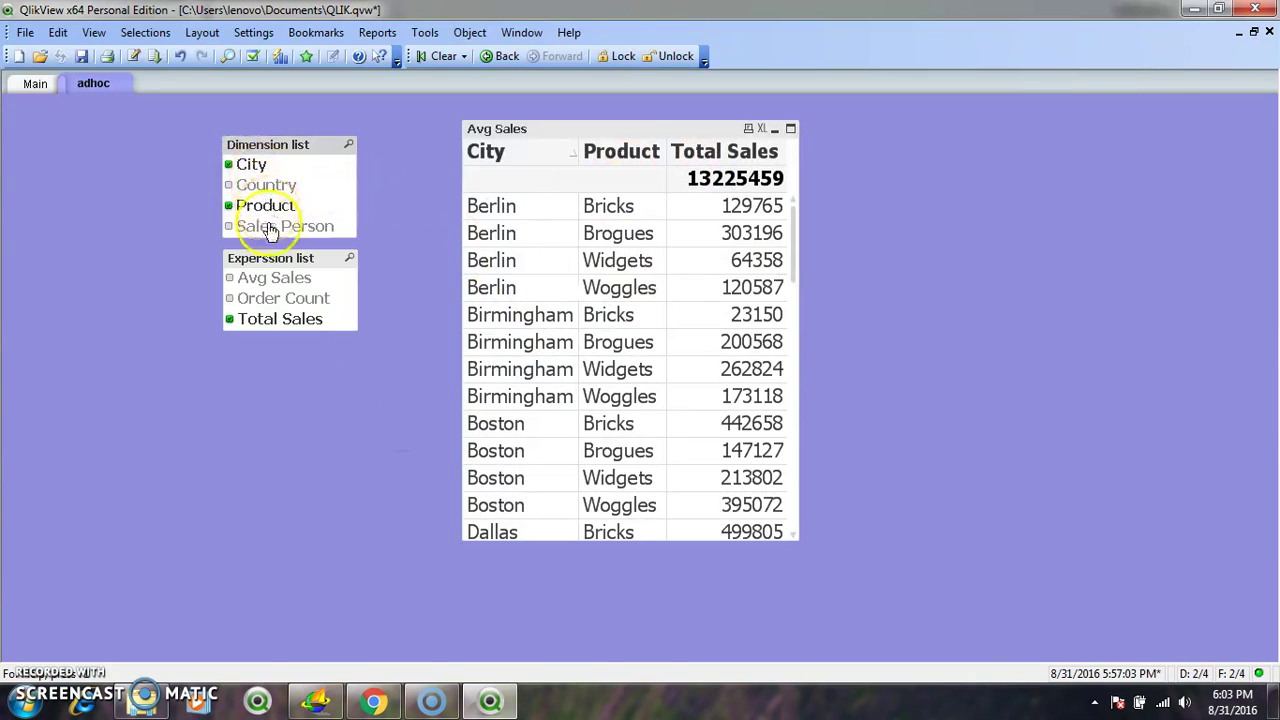